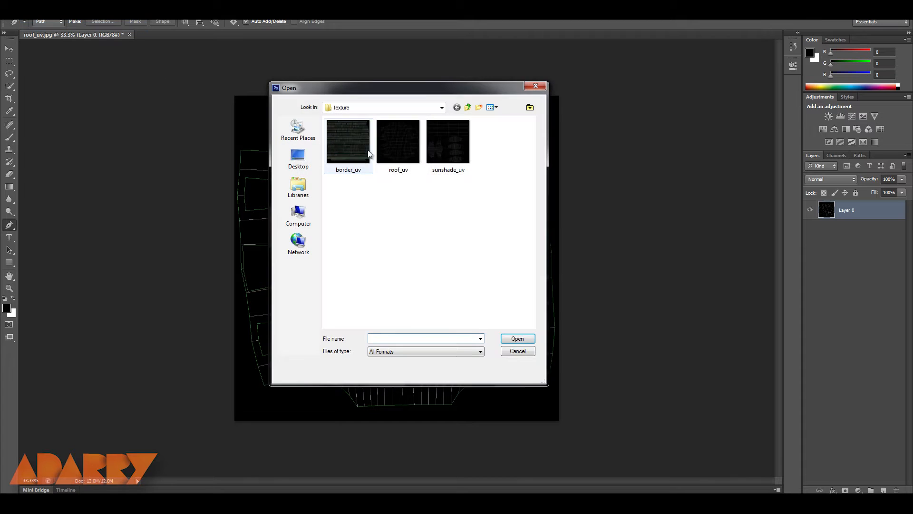
Open the wicker texture image 359286-admin (1).jpg from the IMAGES folder of TUTORIAL_WORK FILE.
click(387, 255)
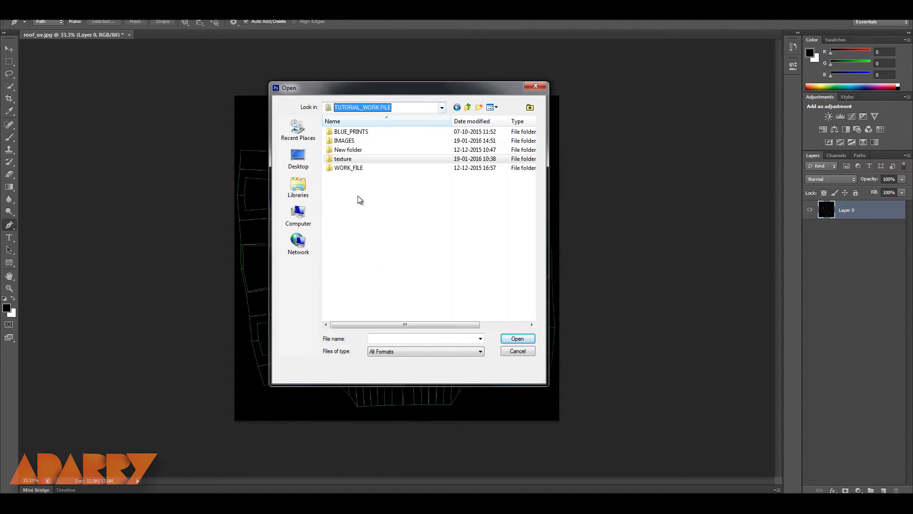
double_click(351, 141)
click(352, 157)
click(518, 338)
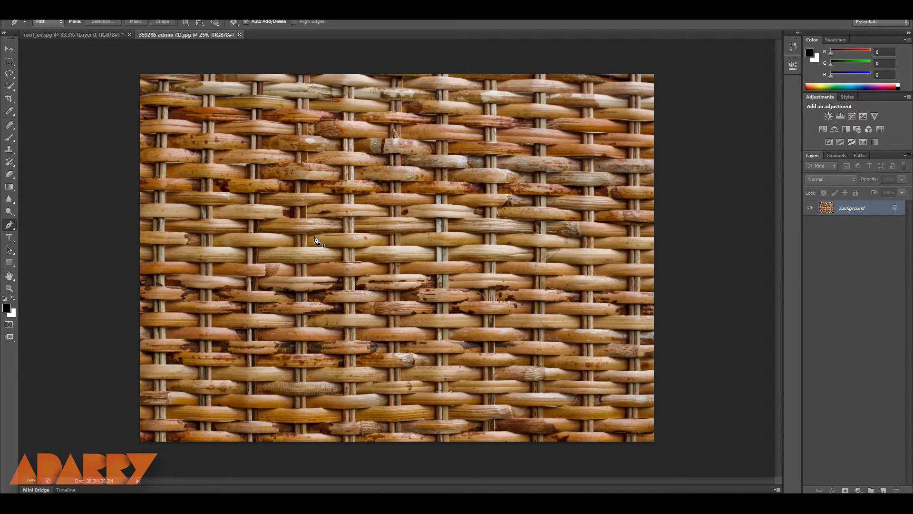
Convert the wicker image's background into a regular layer and bring it into roof_uv.jpg.
double_click(864, 211)
click(532, 162)
key(v)
drag(380, 190, 359, 196)
Scale the wicker layer down to a small tile and place it in the canvas's upper-left corner.
key(ctrl+t)
scroll(427, 232, down, 2)
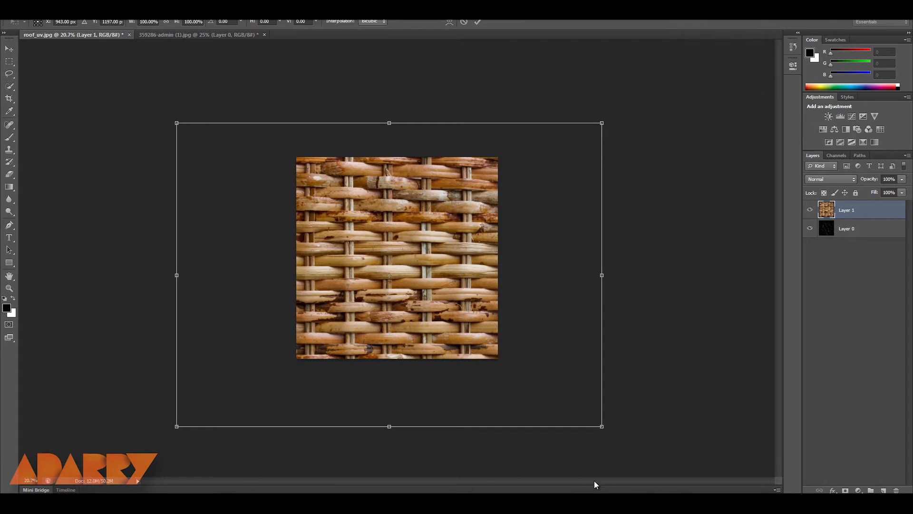
drag(602, 427, 298, 209)
drag(274, 171, 386, 216)
drag(410, 256, 361, 219)
key(Return)
scroll(381, 214, up, 2)
drag(306, 159, 284, 127)
Scale the wicker tile to about 59% and rotate it 90° counterclockwise in the canvas's upper-left corner.
scroll(393, 187, up, 1)
key(ctrl+t)
right_click(261, 105)
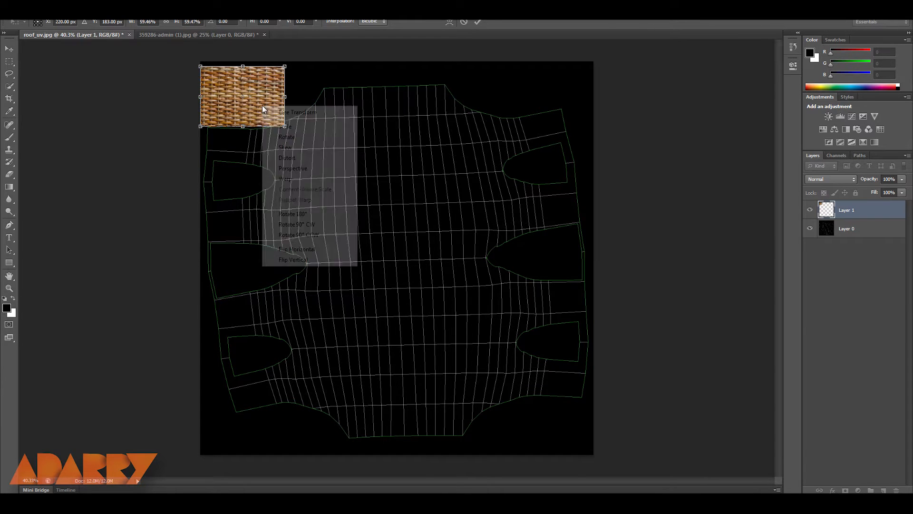
click(300, 235)
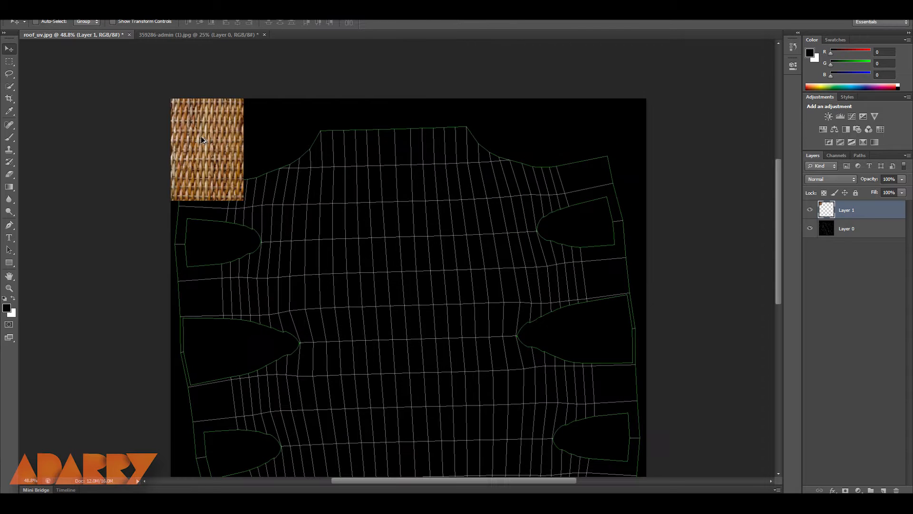
Duplicate the wicker tile directly beside the original and flip the copy horizontally.
drag(201, 136, 273, 138)
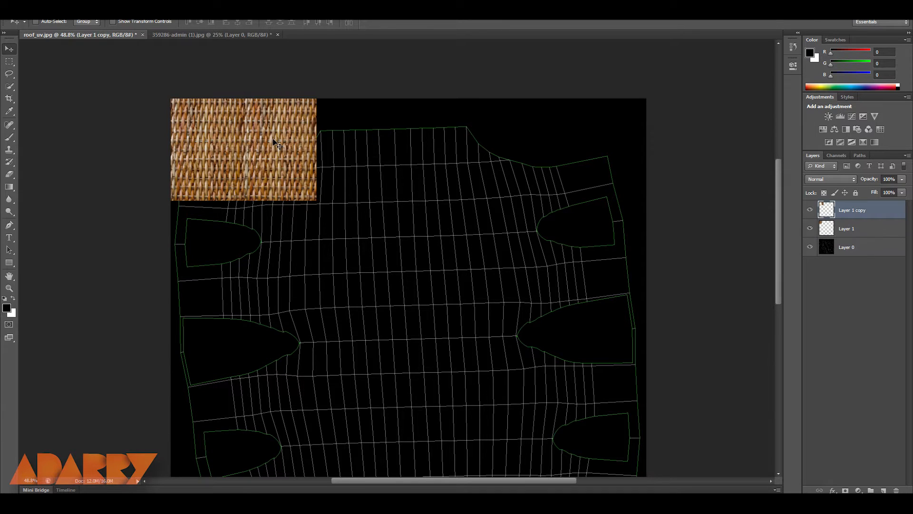
key(ctrl+t)
right_click(272, 138)
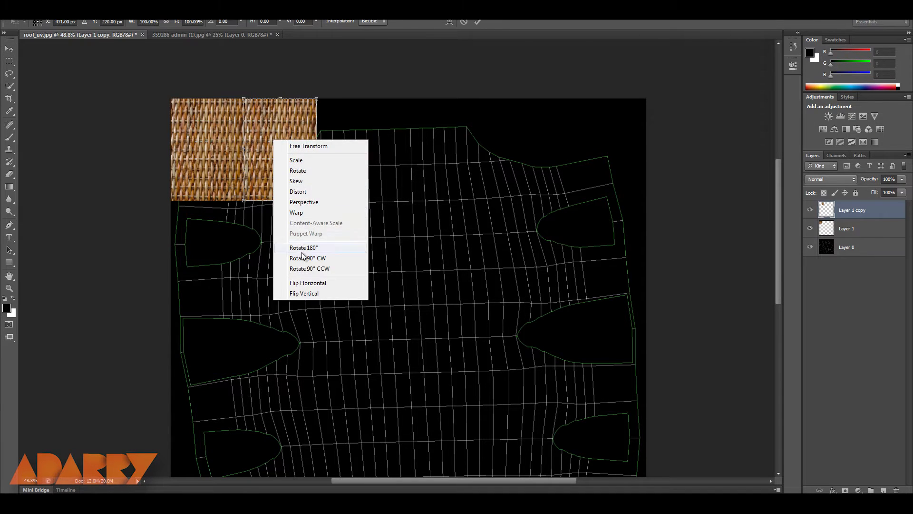
click(310, 284)
key(Return)
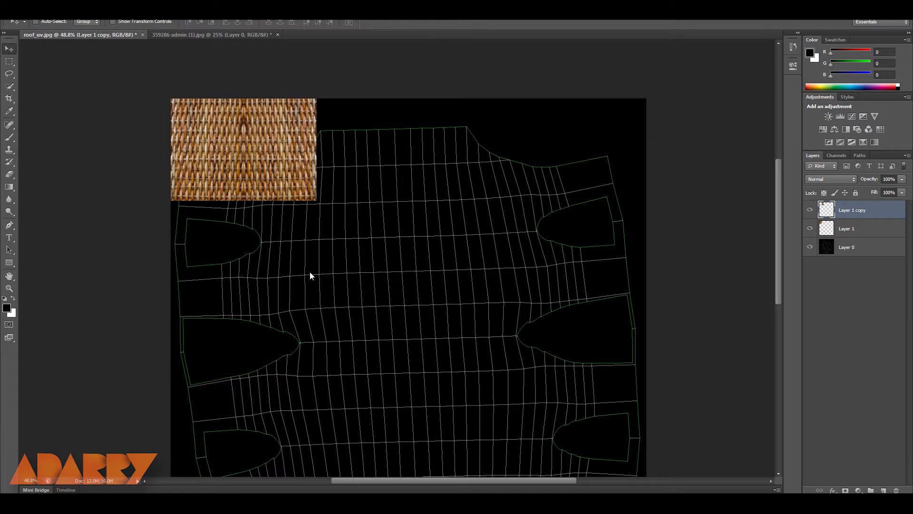
Merge the mirrored tile copy with Layer 1 into a single layer.
mouse_move(270, 142)
mouse_down()
mouse_move(262, 142)
mouse_move(270, 142)
mouse_up()
shift+click(846, 230)
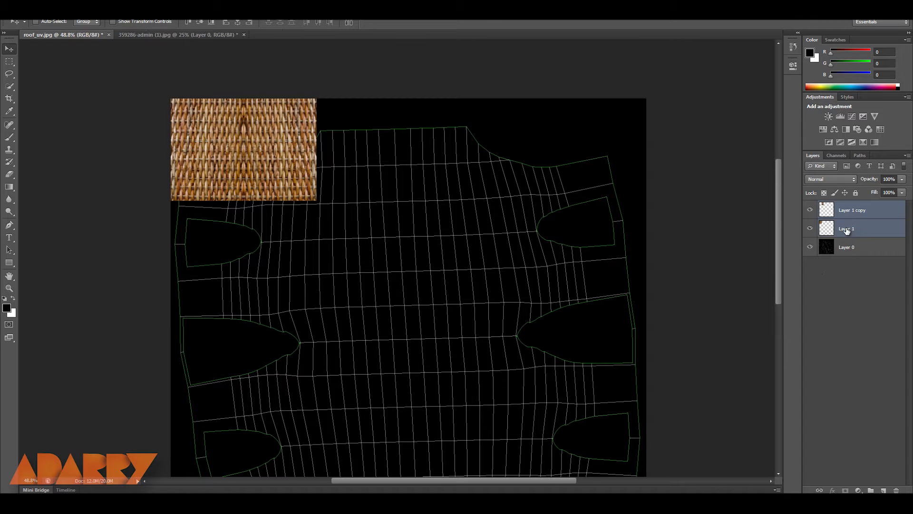
key(ctrl+e)
Duplicate the merged two-tile strip beside itself along the canvas's upper edge and merge both strip layers.
drag(276, 138, 420, 133)
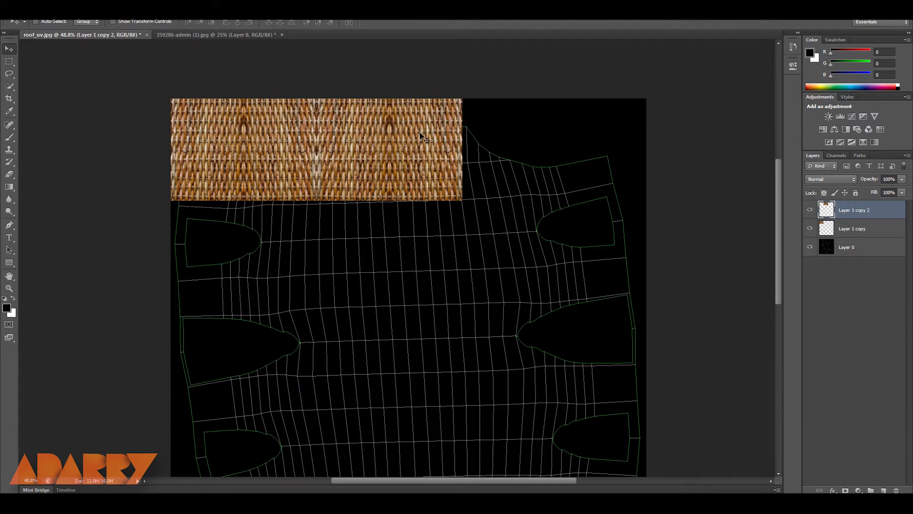
shift+click(853, 231)
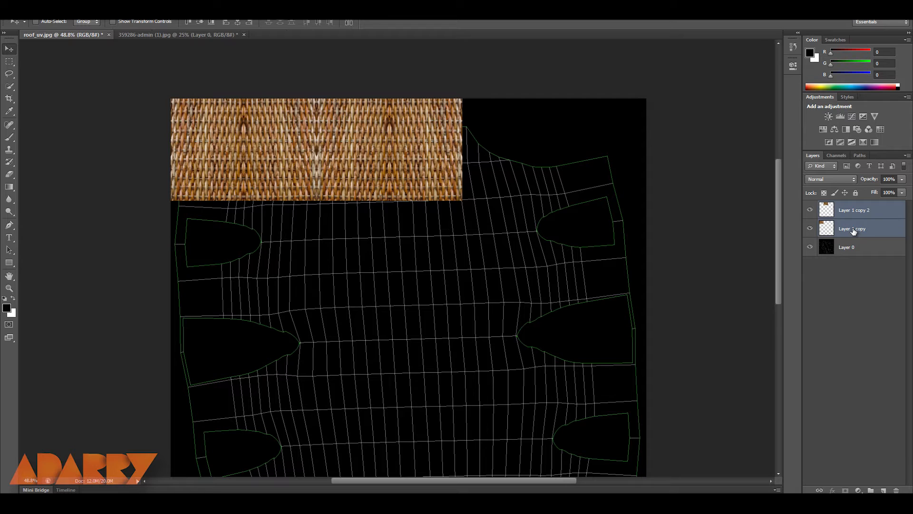
key(ctrl+e)
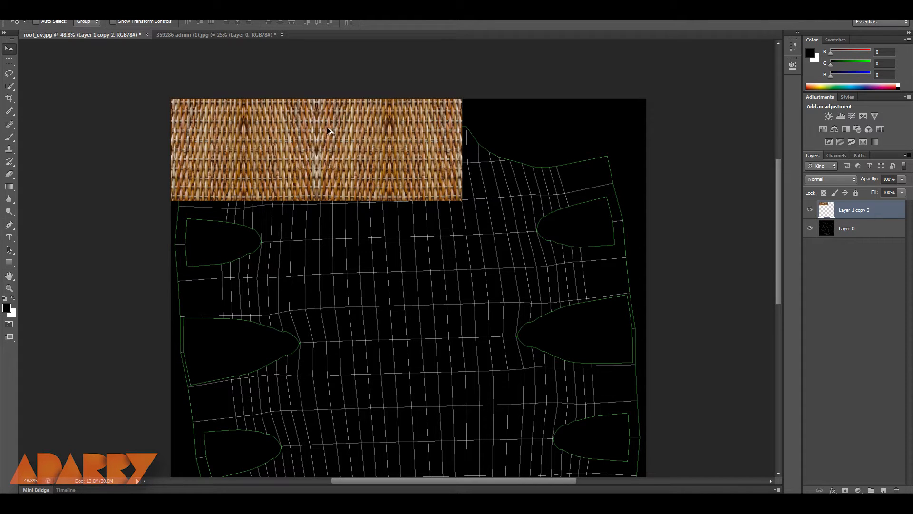
Duplicate the strip to the canvas's right edge and blend the vertical seam with a black-brushed layer mask.
drag(345, 131, 612, 129)
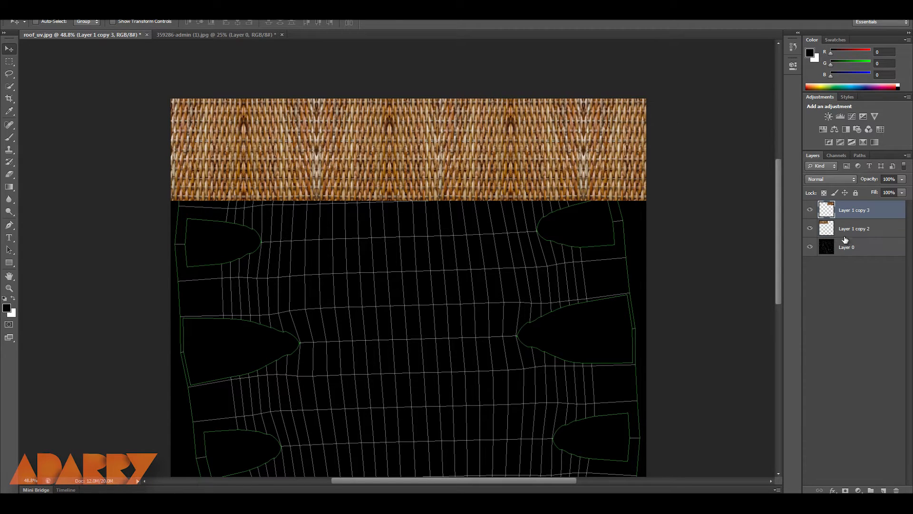
click(846, 489)
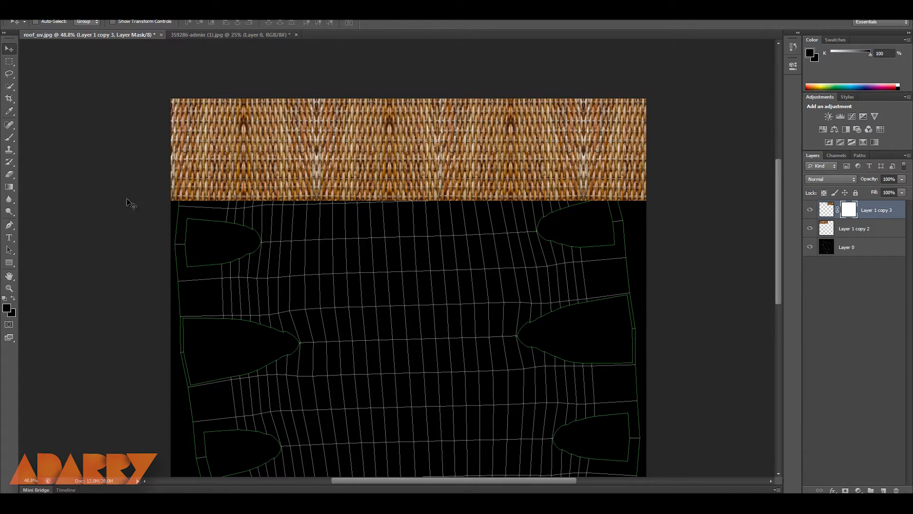
key(b)
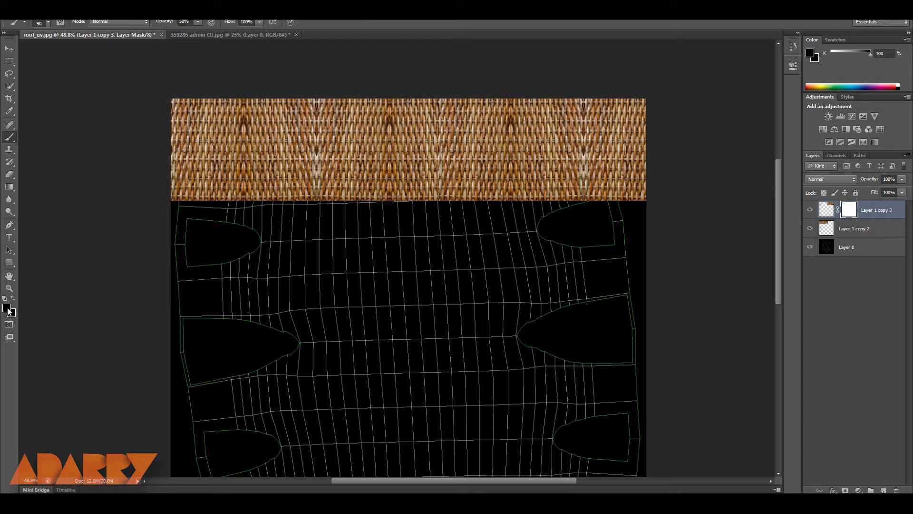
mouse_move(436, 99)
mouse_down()
mouse_move(439, 200)
mouse_move(432, 152)
mouse_up()
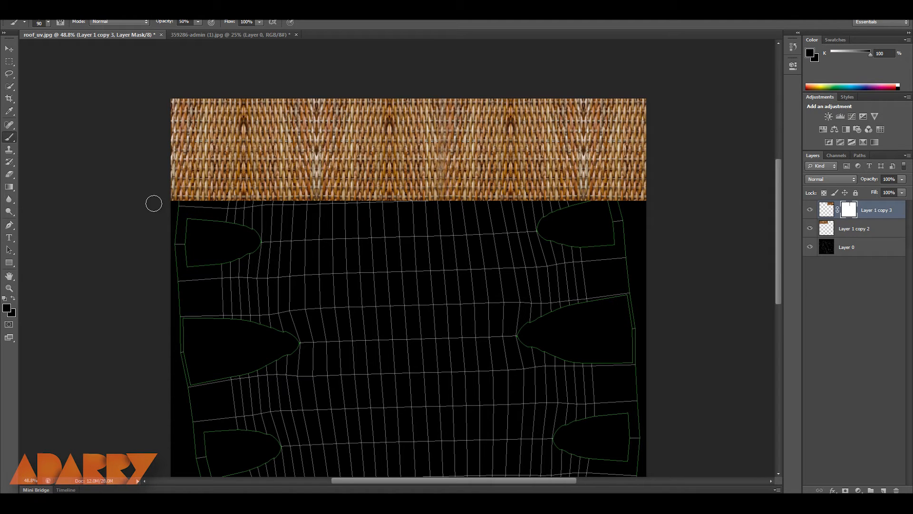
Merge the two strip layers into one full-width row and duplicate that row beneath itself.
shift+click(863, 228)
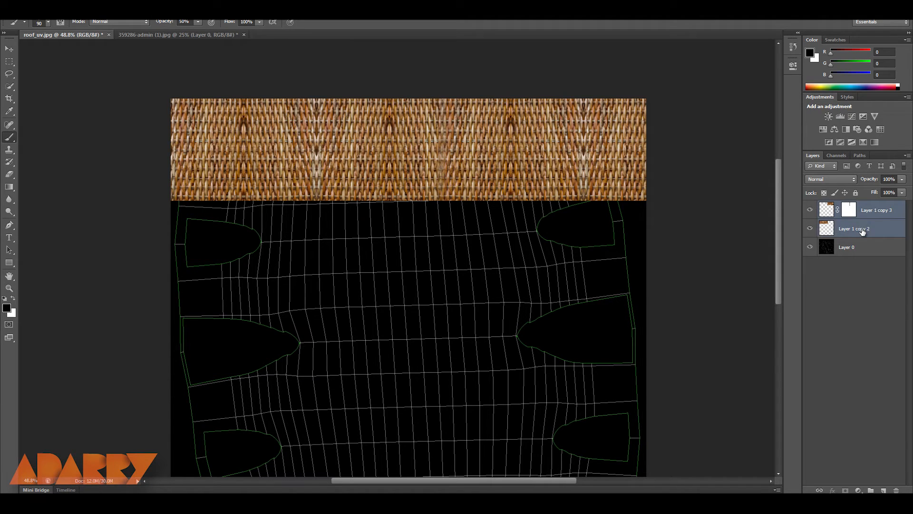
key(ctrl+e)
key(v)
drag(470, 178, 462, 266)
click(845, 490)
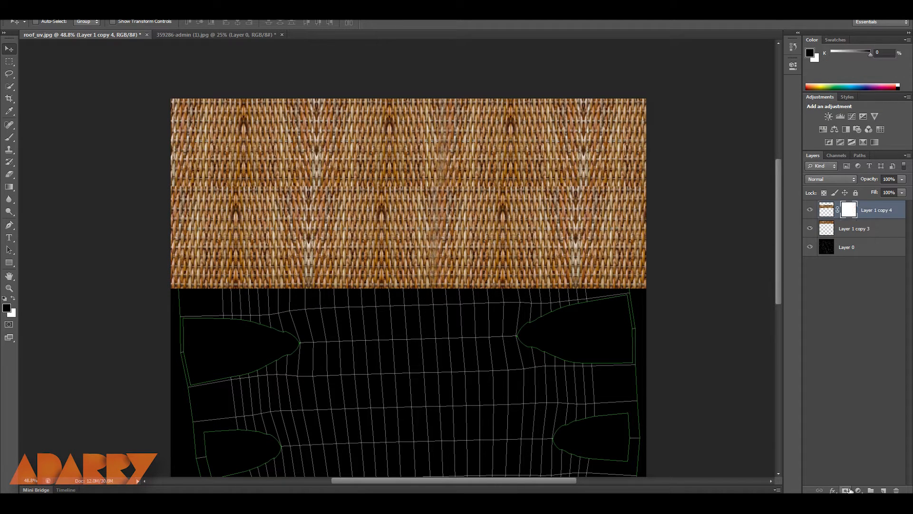
key(b)
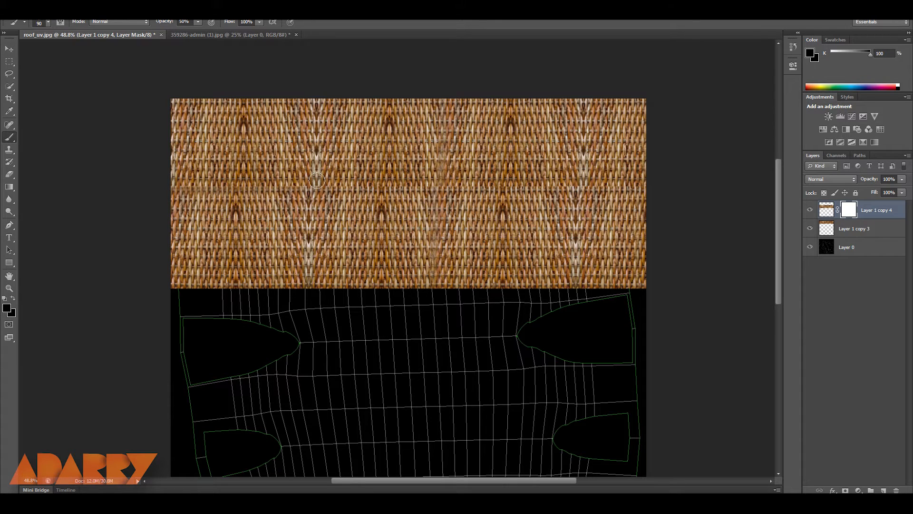
mouse_move(562, 180)
mouse_down()
mouse_move(221, 171)
mouse_move(578, 182)
mouse_move(334, 163)
mouse_move(745, 234)
mouse_up()
key(ctrl+alt+z)
key(ctrl+alt+z)
key(ctrl+alt+z)
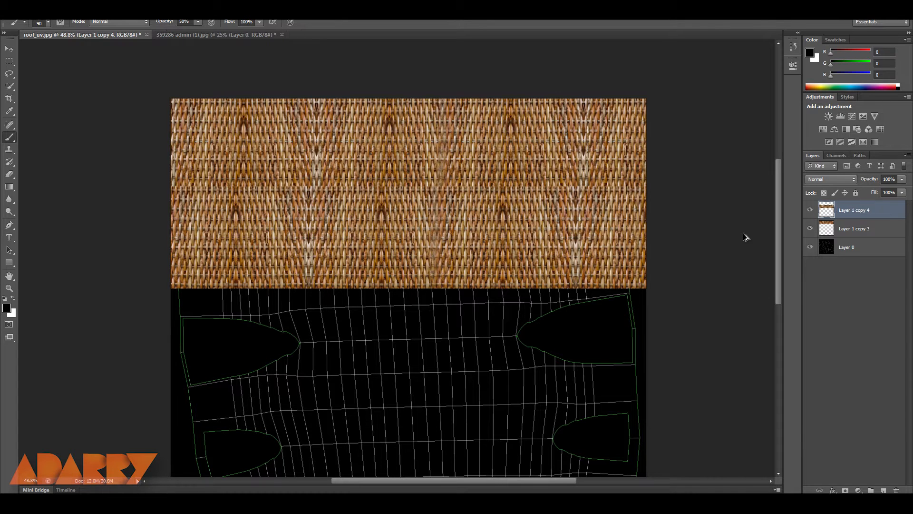
Align the copied wicker row directly beneath the first row and flip it vertically.
click(11, 48)
drag(487, 173, 488, 266)
key(ctrl+t)
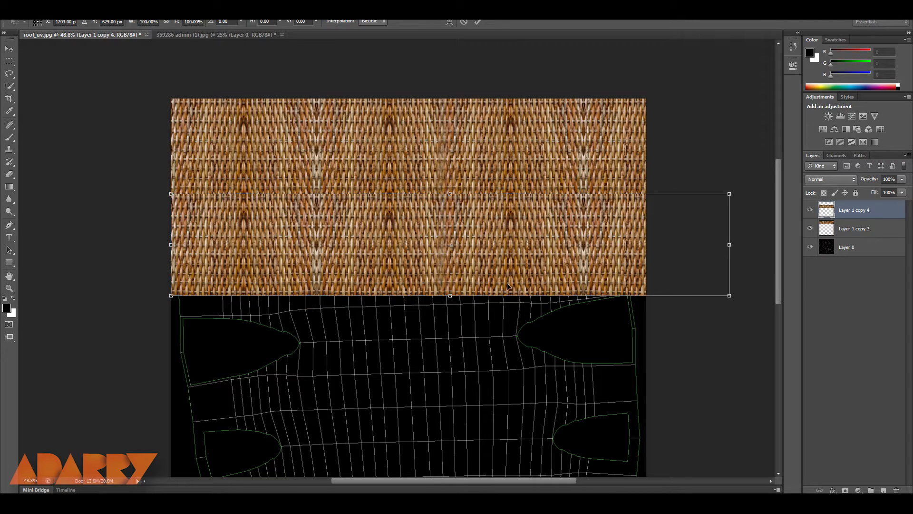
right_click(500, 244)
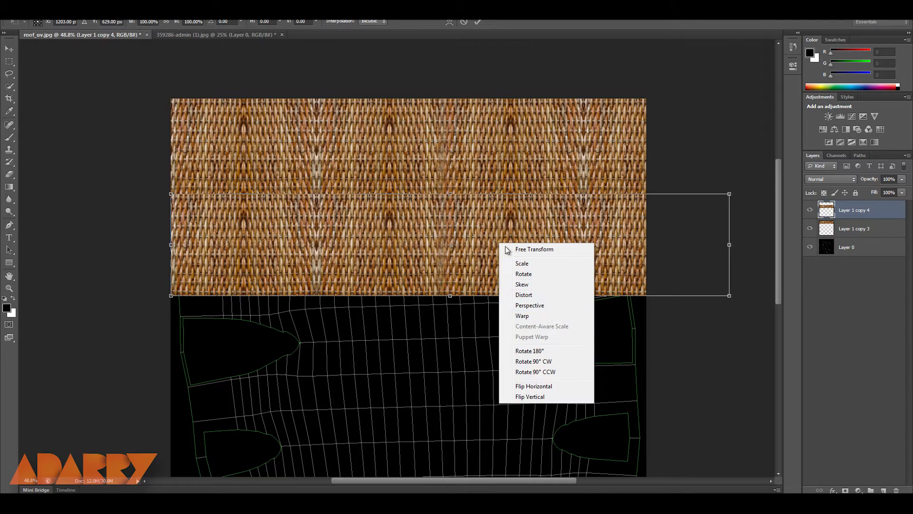
click(539, 397)
key(Return)
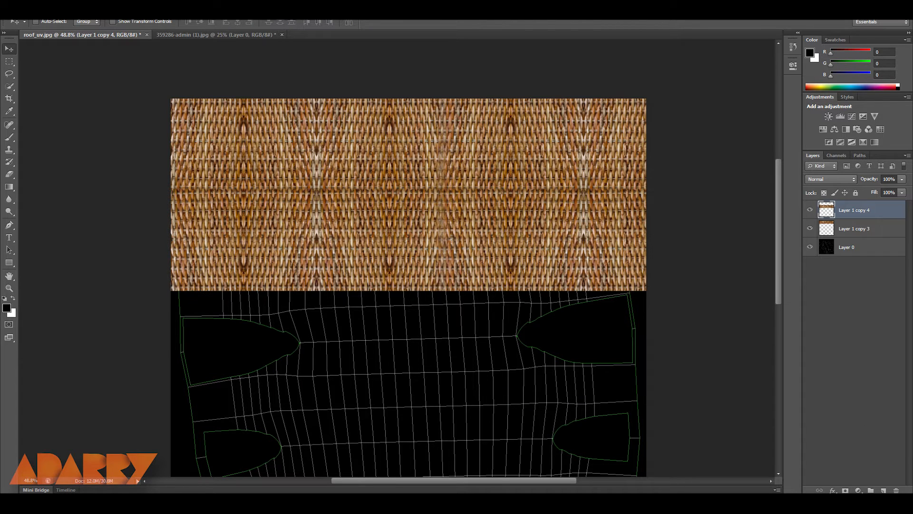
Blend the horizontal seam between the rows with a black-brushed layer mask and merge both row layers.
click(845, 490)
key(b)
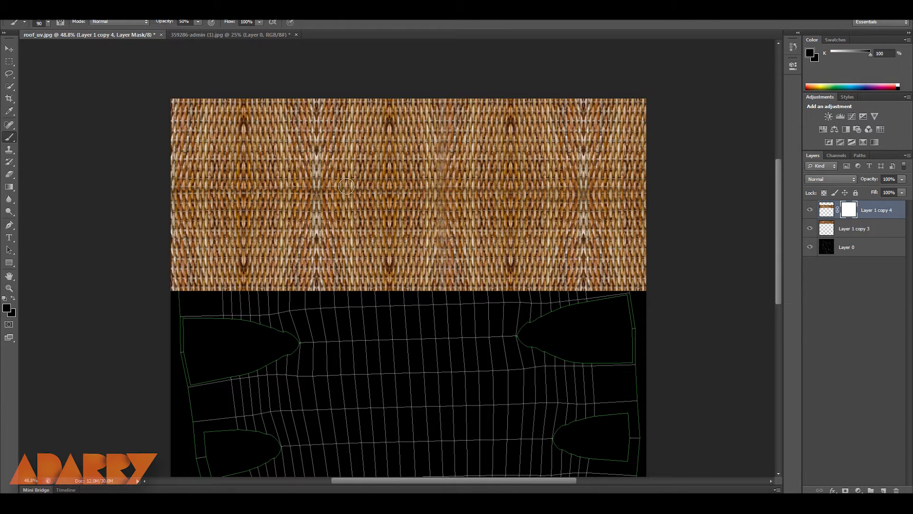
shift+click(864, 231)
key(ctrl+e)
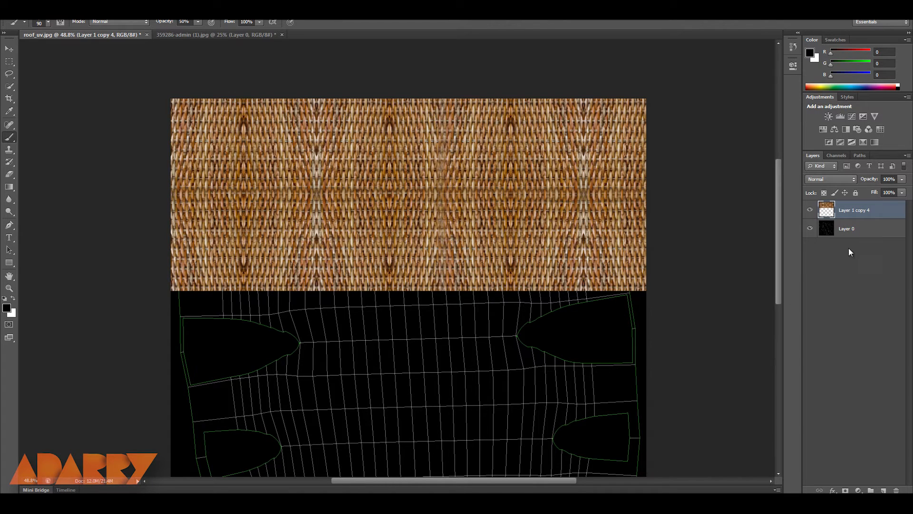
Duplicate the merged two-row wicker block downward and add a layer mask to the copy.
key(ctrl+minus)
drag(415, 200, 414, 316)
click(845, 490)
scroll(333, 204, up, 3)
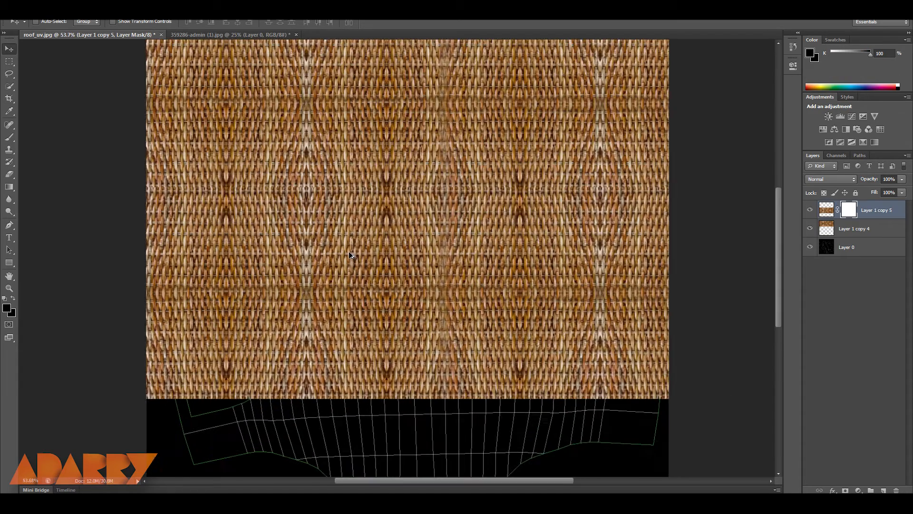
Fade the copied block's upper edge on its mask with the original block hidden, and merge the two redisplayed layers.
click(809, 230)
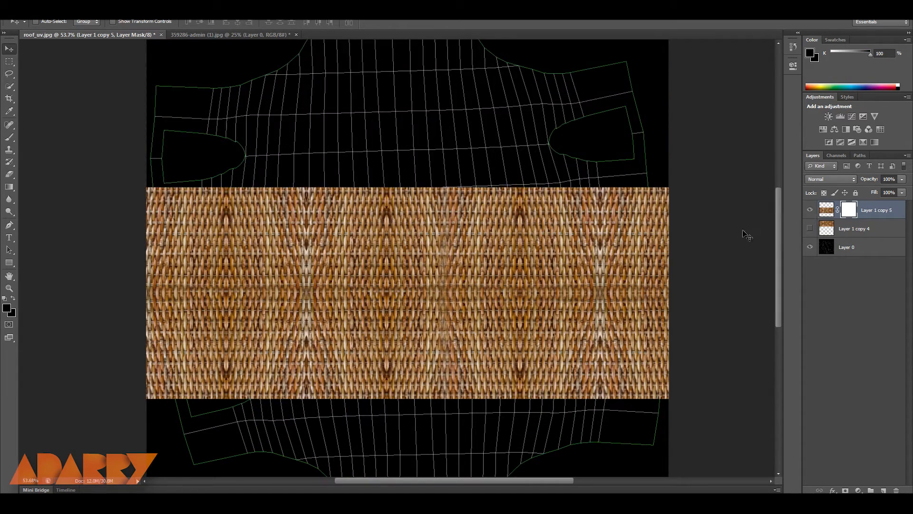
key(b)
mouse_move(270, 180)
mouse_down()
mouse_move(615, 188)
mouse_move(457, 181)
mouse_move(670, 178)
mouse_move(148, 180)
mouse_move(231, 180)
mouse_up()
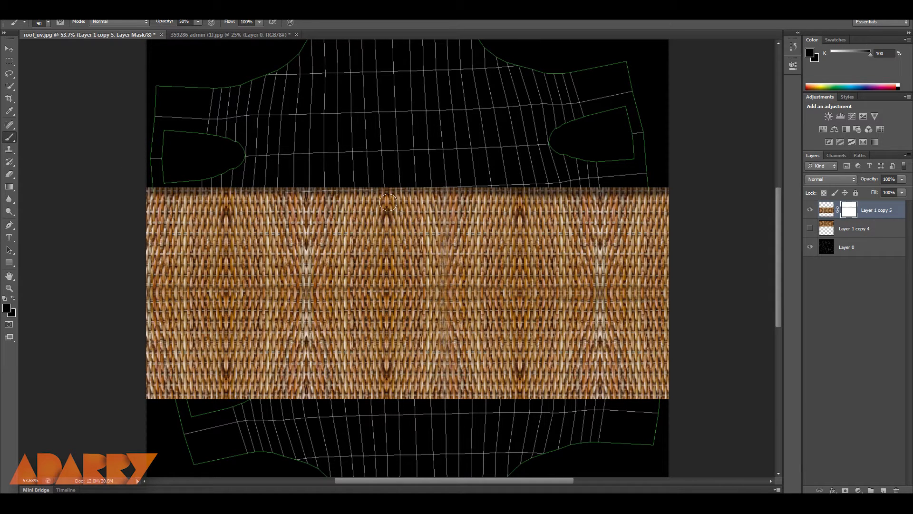
click(810, 228)
scroll(574, 245, down, 1)
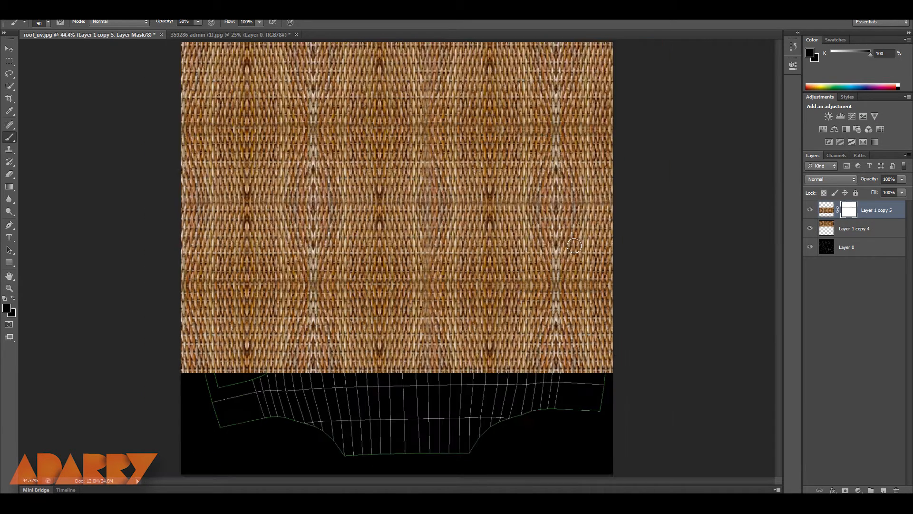
scroll(574, 246, down, 1)
shift+click(867, 231)
key(ctrl+e)
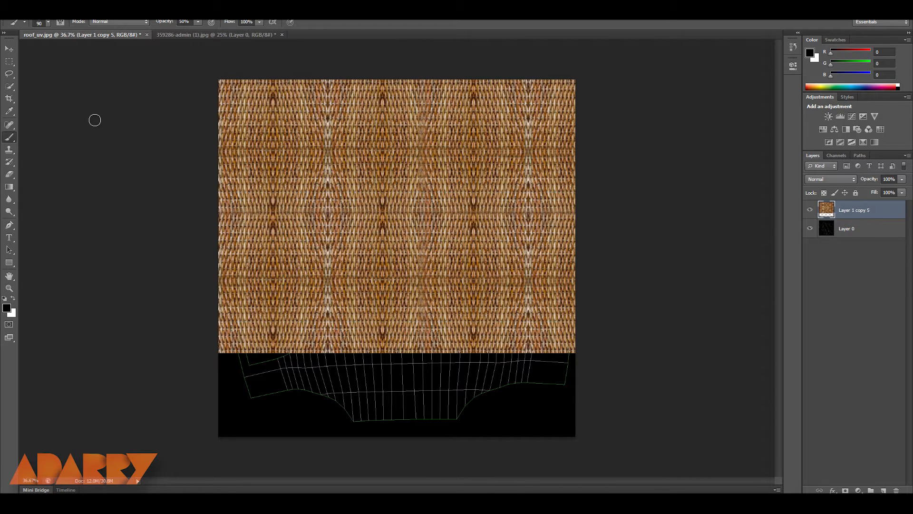
Duplicate the wicker block downward to cover the rest of the canvas and merge the two wicker layers.
key(v)
scroll(436, 270, down, 3)
drag(411, 259, 410, 375)
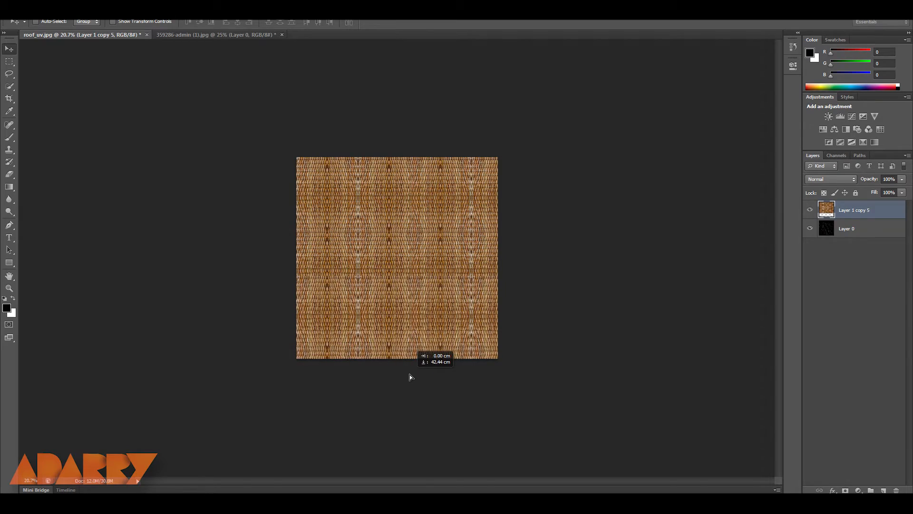
key(ctrl+j)
scroll(521, 343, up, 3)
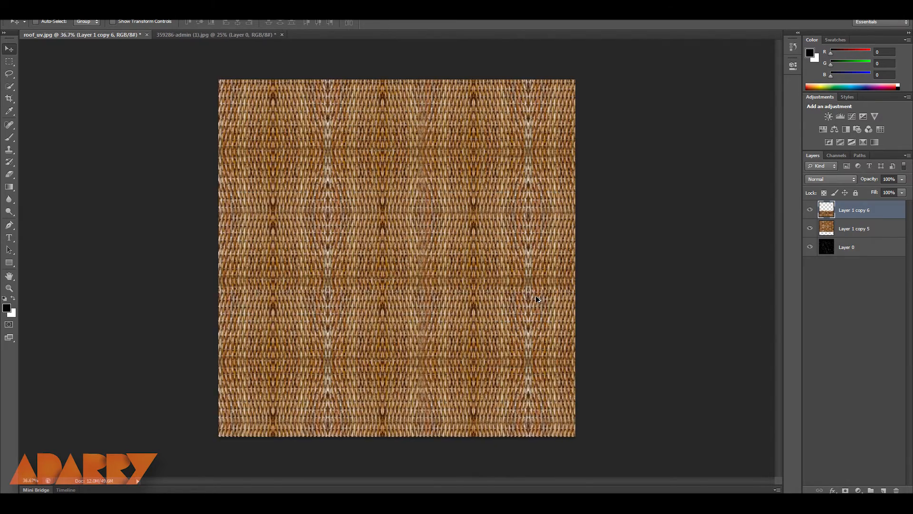
scroll(537, 299, up, 2)
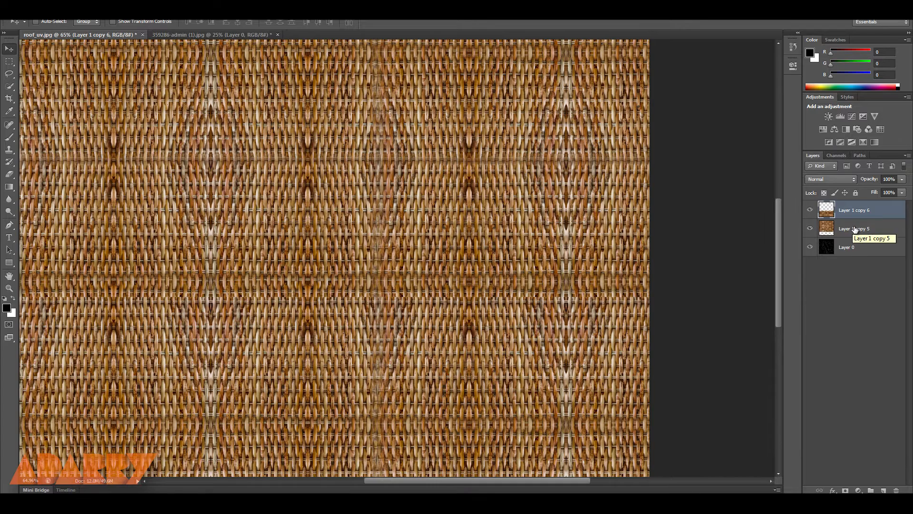
shift+click(855, 229)
key(ctrl+e)
scroll(390, 269, down, 2)
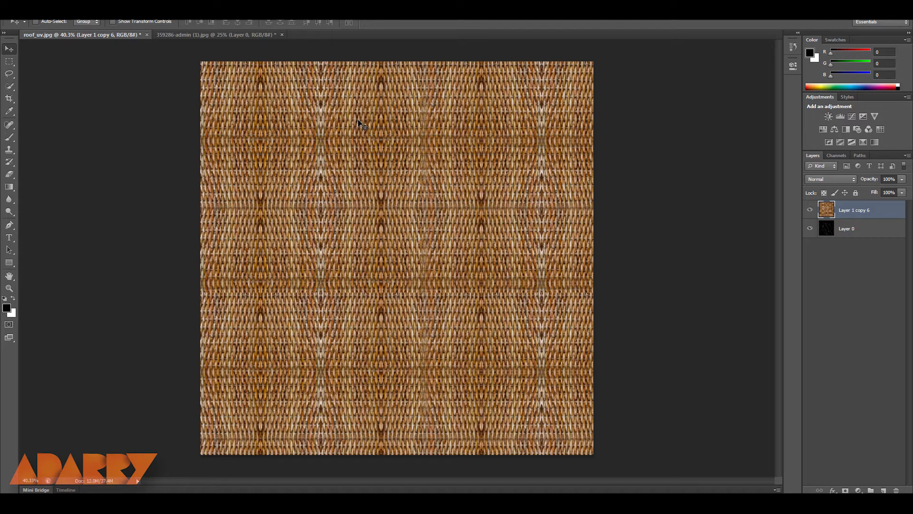
Hide the black UV template layer and save the document as a Photoshop file named roof_texture in the IMAGES folder.
click(810, 229)
key(ctrl+shift+s)
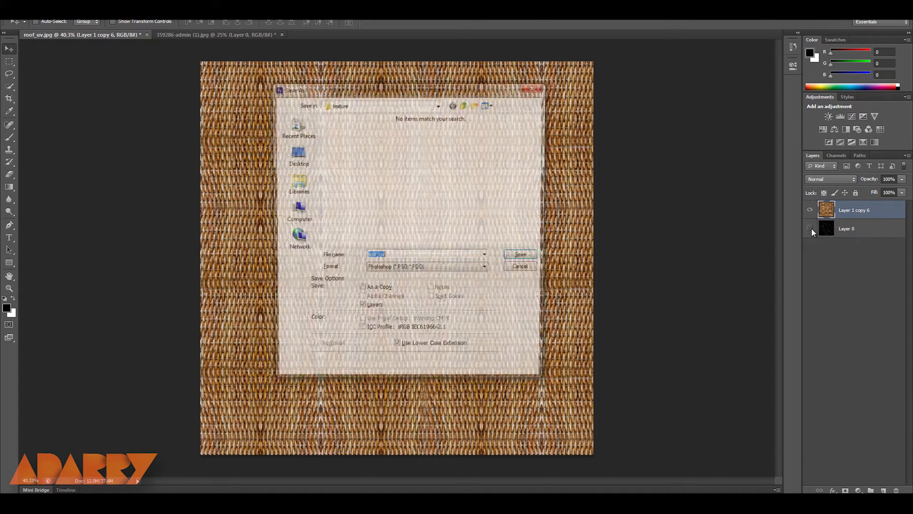
click(402, 104)
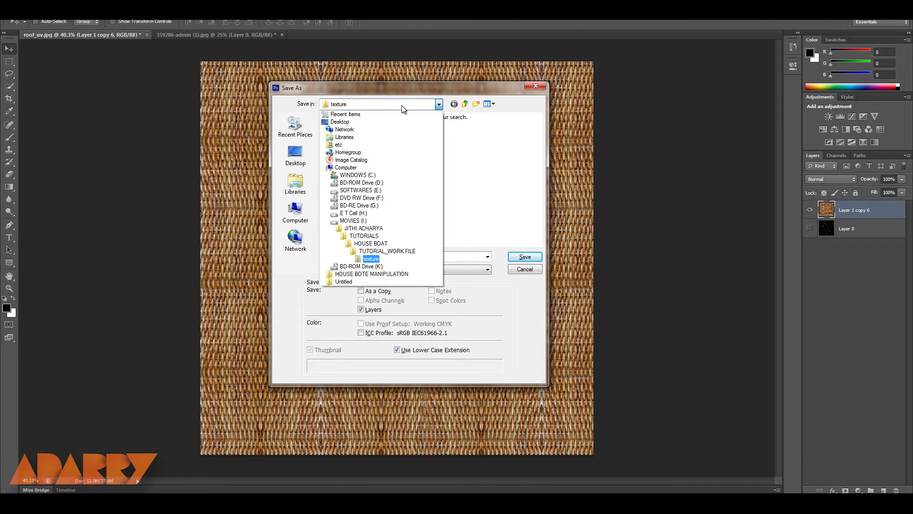
click(375, 243)
double_click(347, 139)
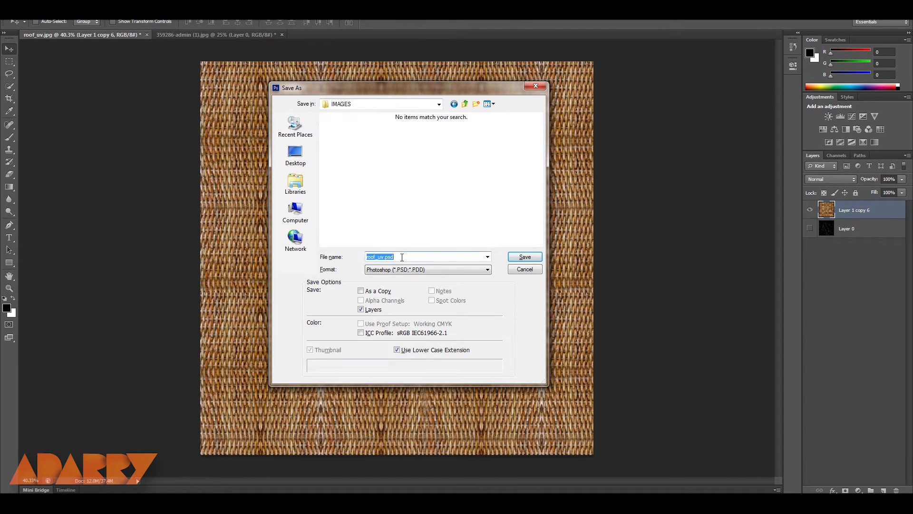
key(BackSpace)
text(roof)
click(381, 269)
click(417, 279)
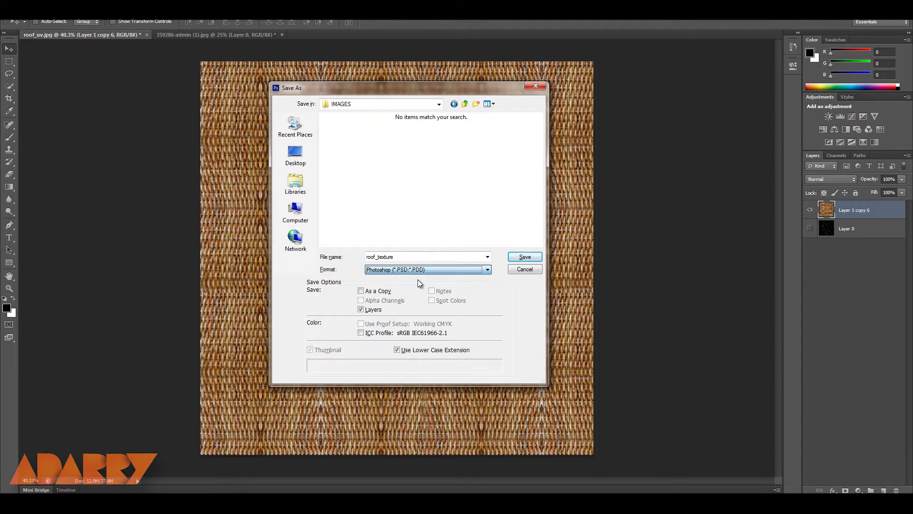
click(528, 257)
click(563, 156)
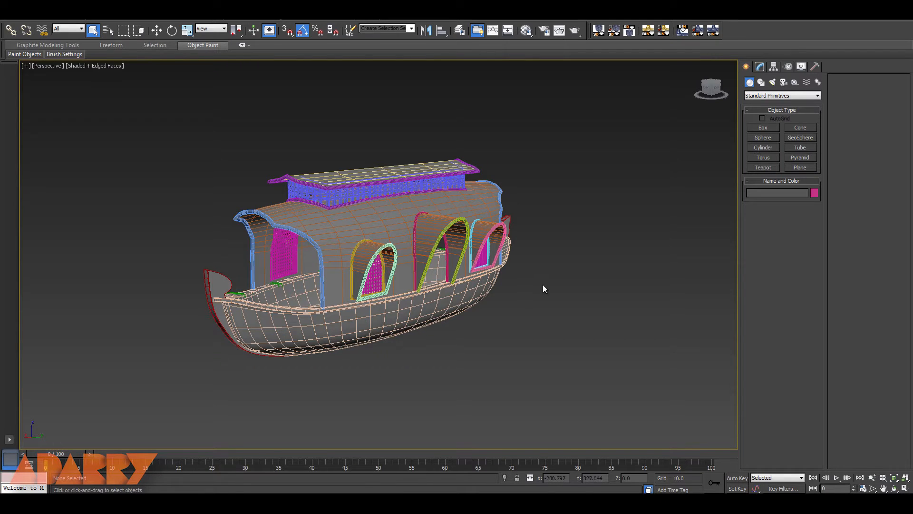
Switch to 3ds Max and change the 02 - Default material's type to VRayMtl.
scroll(553, 288, up, 4)
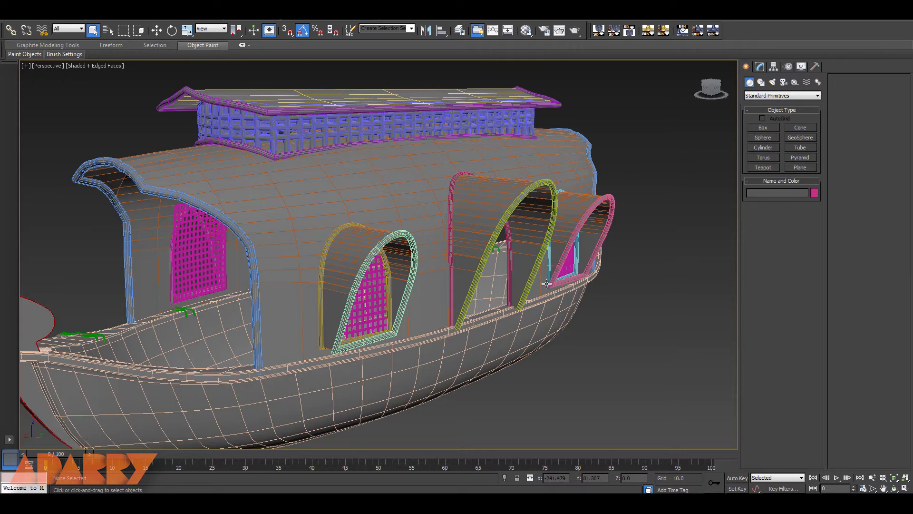
key(m)
click(718, 117)
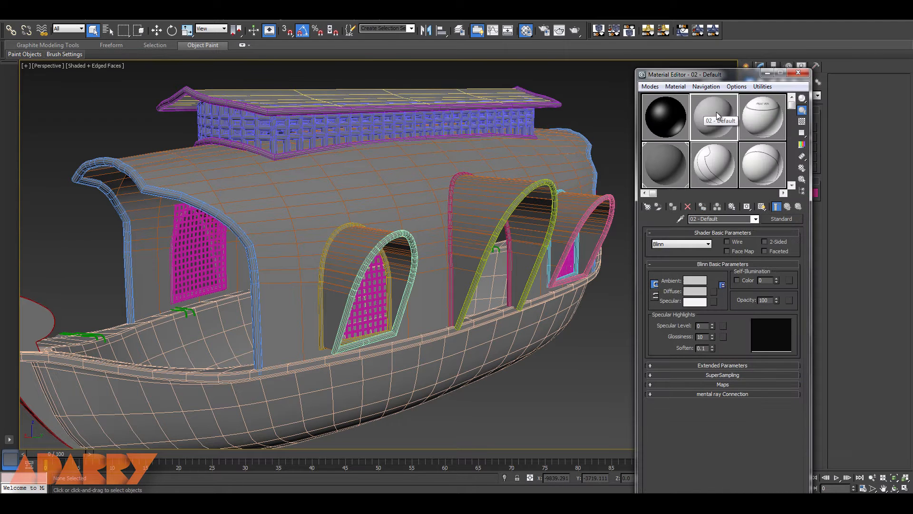
click(781, 218)
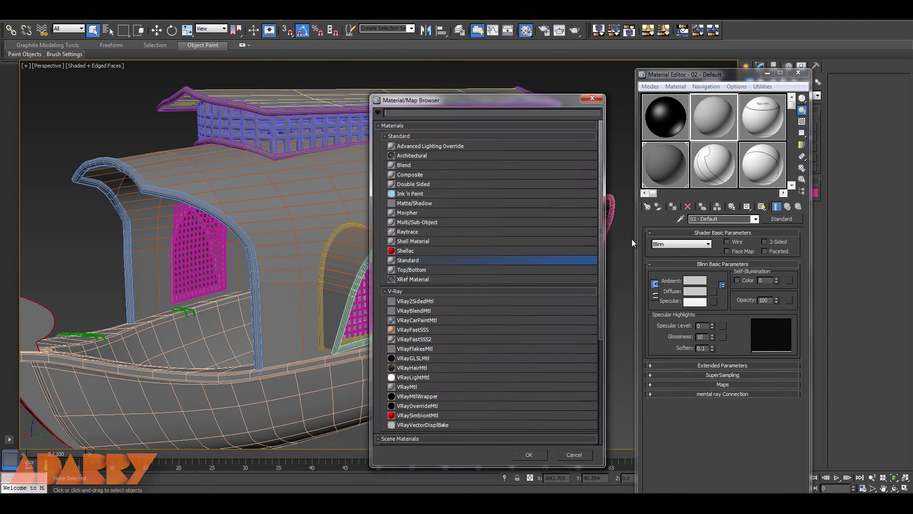
click(413, 386)
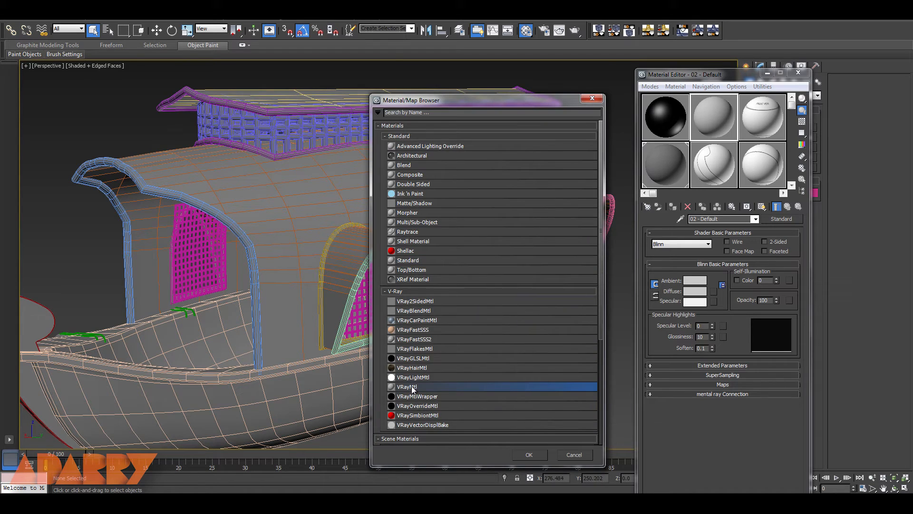
click(534, 450)
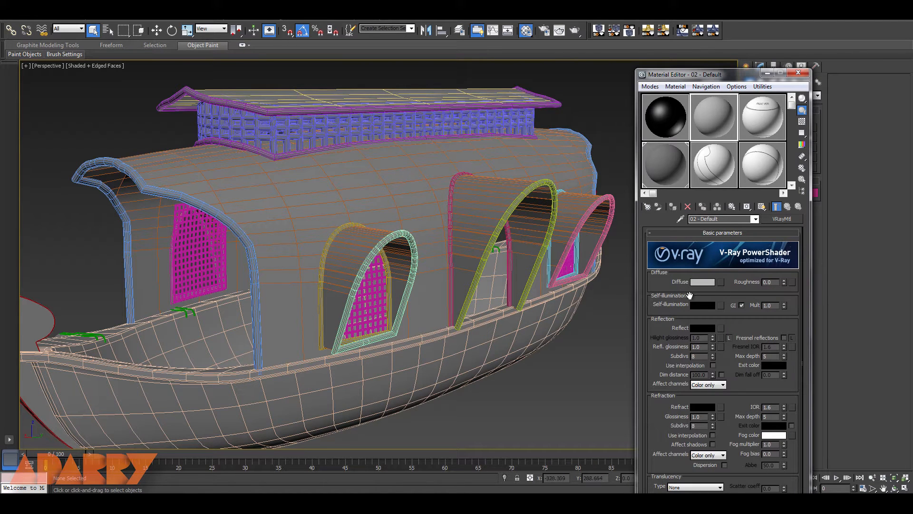
Load roof_texture.psd from the IMAGES folder as the material's diffuse bitmap, with its layers collapsed.
click(721, 283)
click(405, 147)
double_click(405, 147)
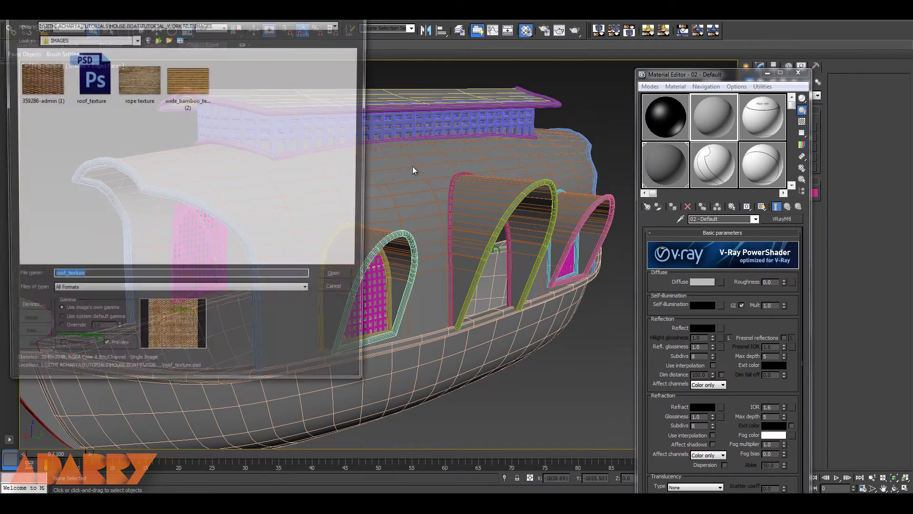
click(94, 75)
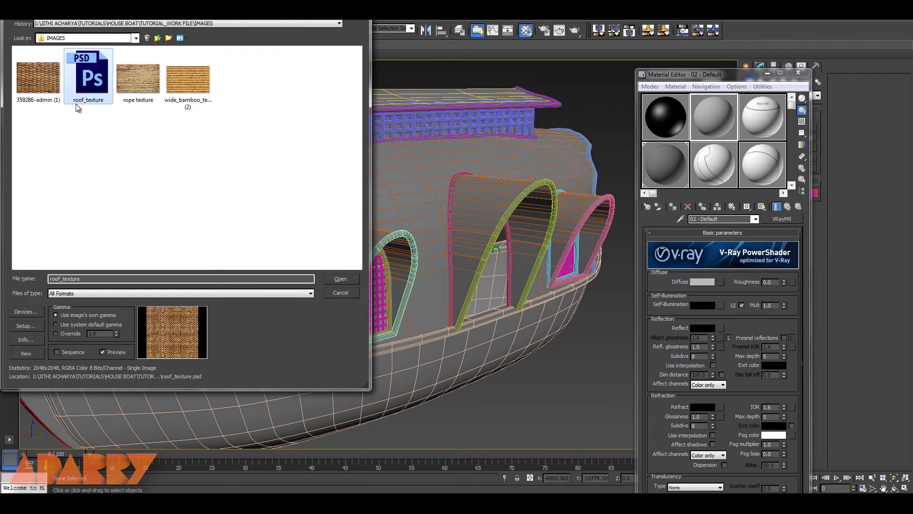
click(338, 279)
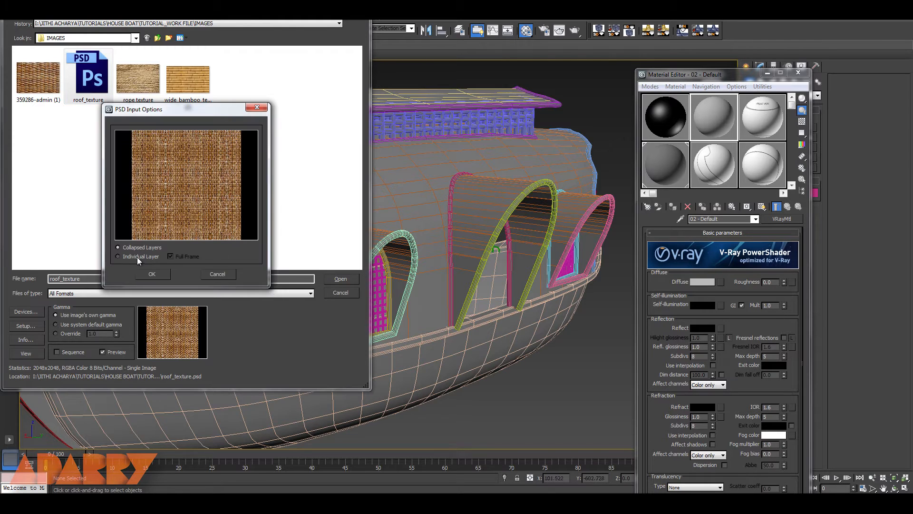
click(152, 274)
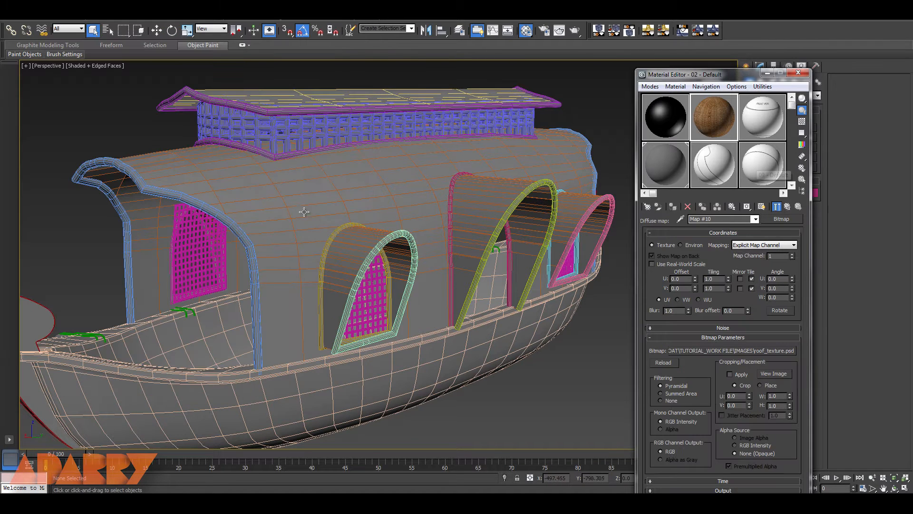
Assign the wicker material to the houseboat's curved roof and show its map shaded in the viewport.
click(302, 210)
click(673, 207)
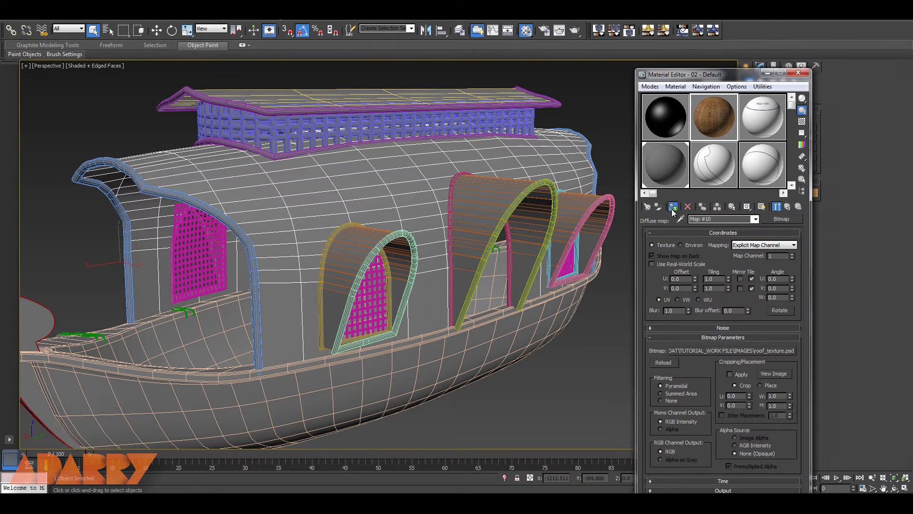
click(761, 208)
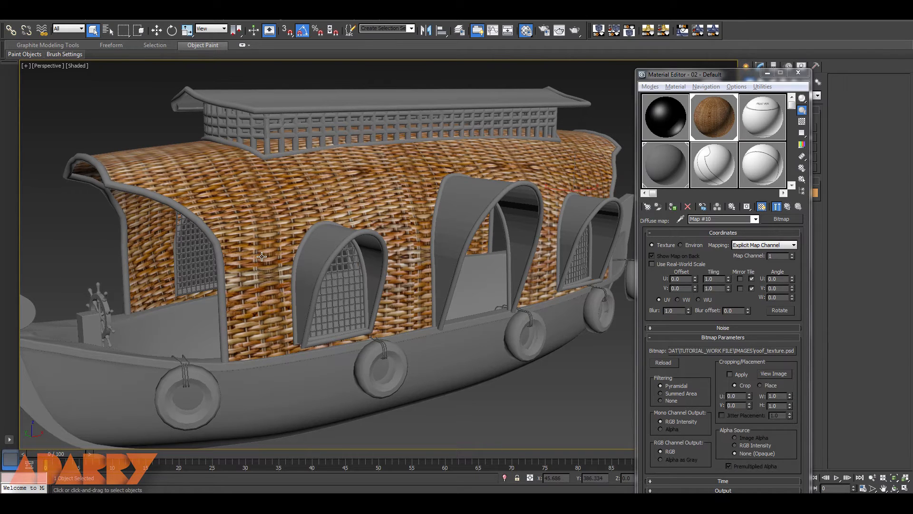
Switch to Photoshop, scale the wicker layer down proportionally, and duplicate it sideways to cover the canvas's empty right part.
click(333, 504)
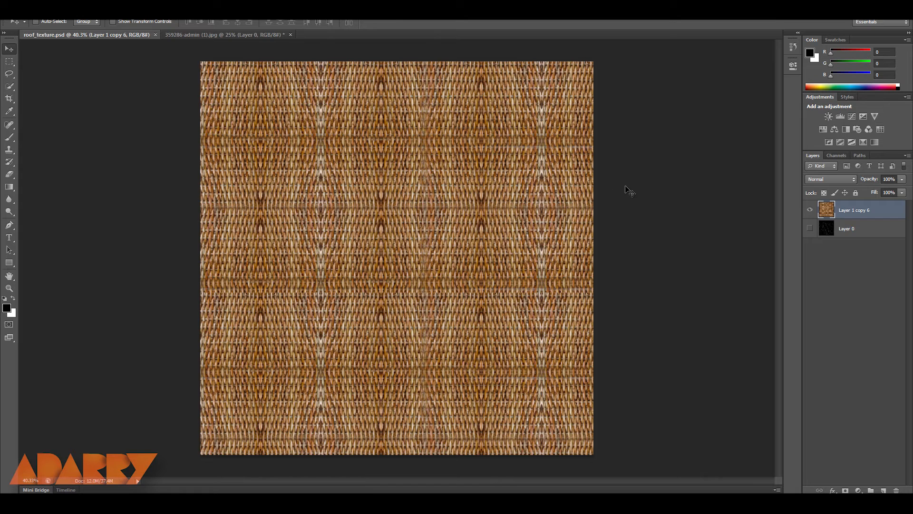
scroll(438, 221, down, 2)
key(ctrl+t)
scroll(601, 320, down, 2)
drag(520, 406, 485, 336)
key(Return)
scroll(383, 206, up, 2)
drag(354, 230, 542, 224)
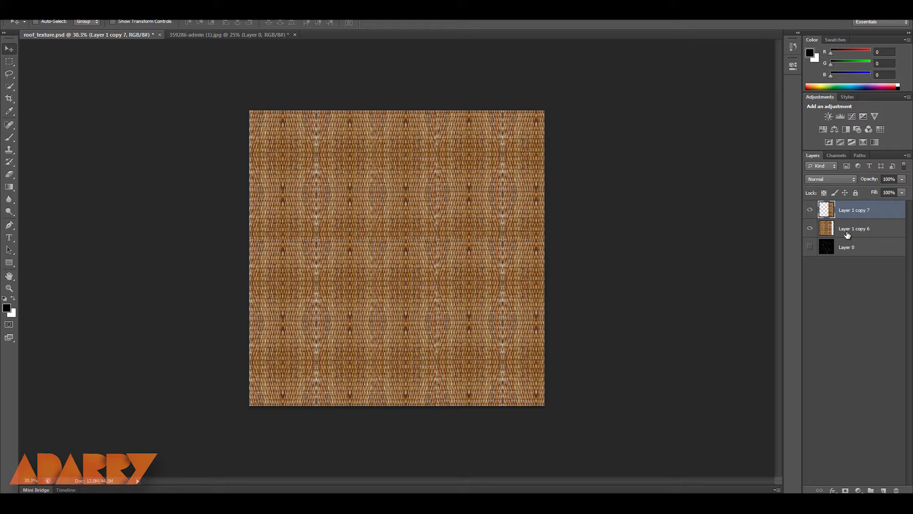
Add a layer mask to the copied wicker and fade its left edge in black with the original layer hidden.
click(846, 490)
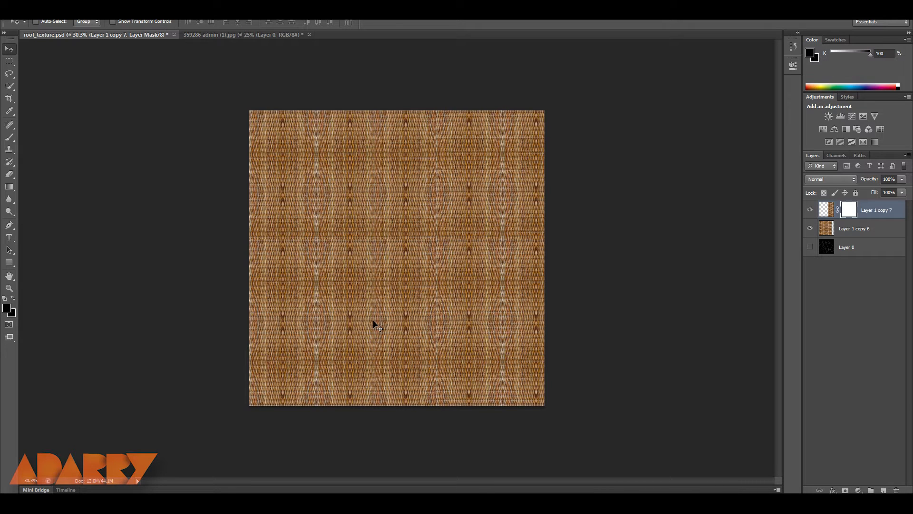
key(b)
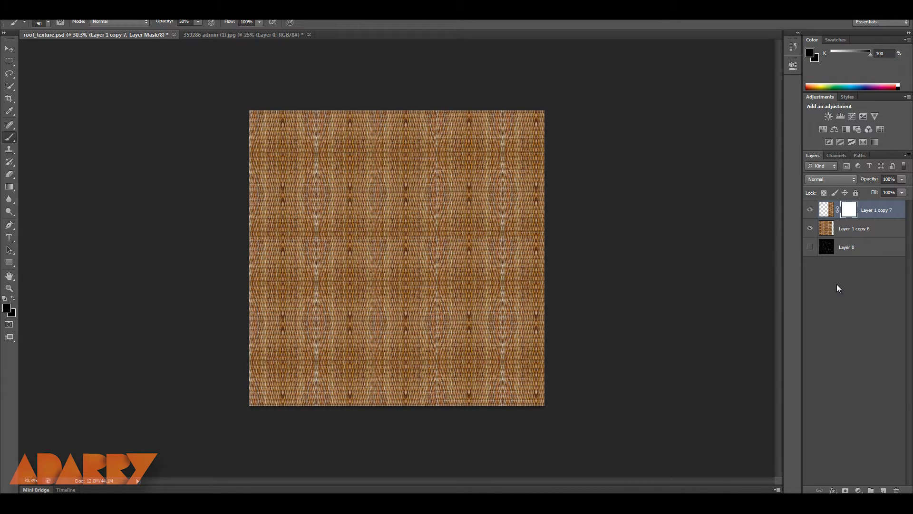
click(809, 230)
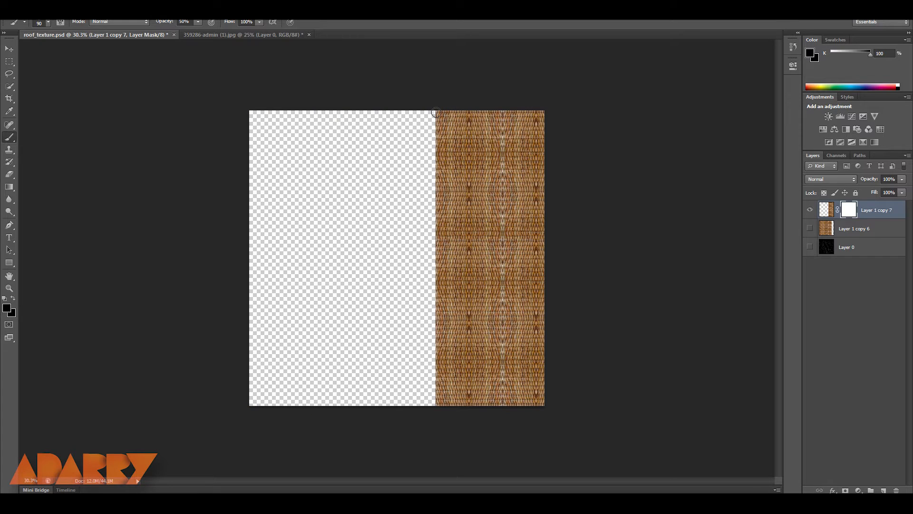
shift+click(437, 407)
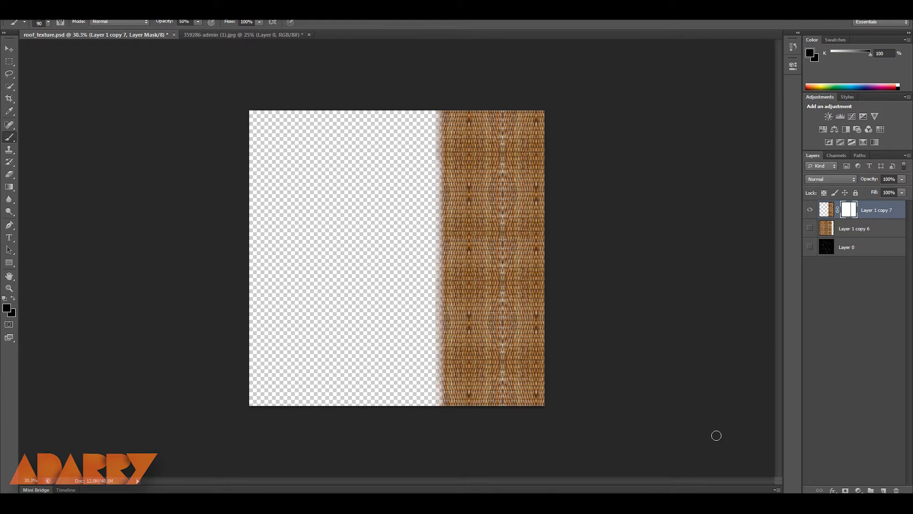
Merge the masked copy with the redisplayed original, save the texture, and inspect the updated roof in 3ds Max.
click(810, 229)
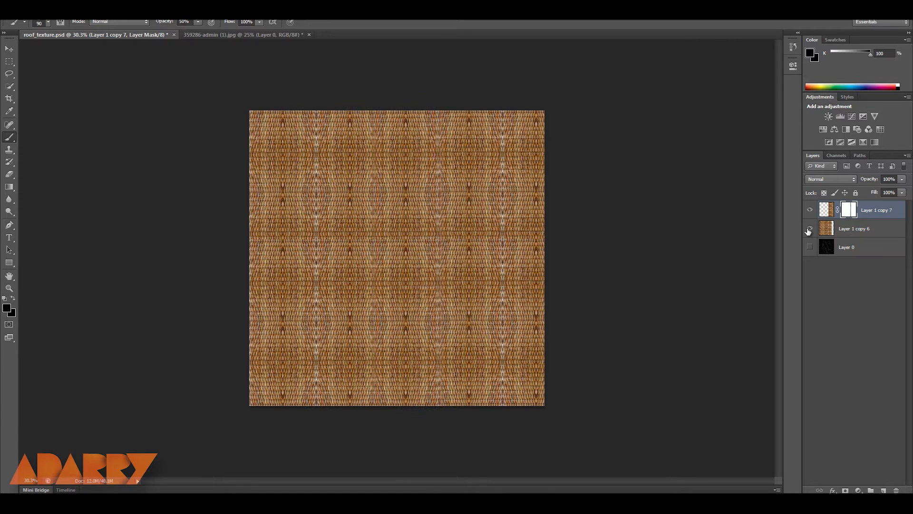
shift+click(880, 229)
key(ctrl+e)
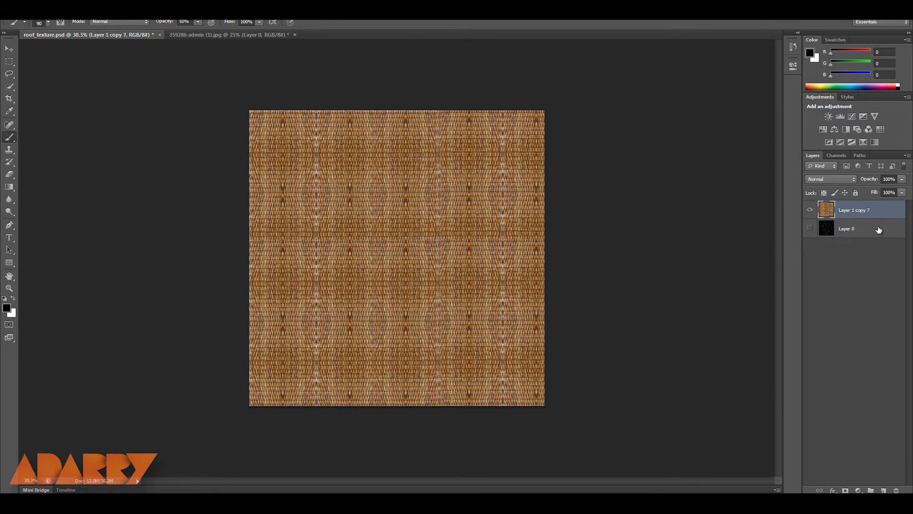
key(ctrl+s)
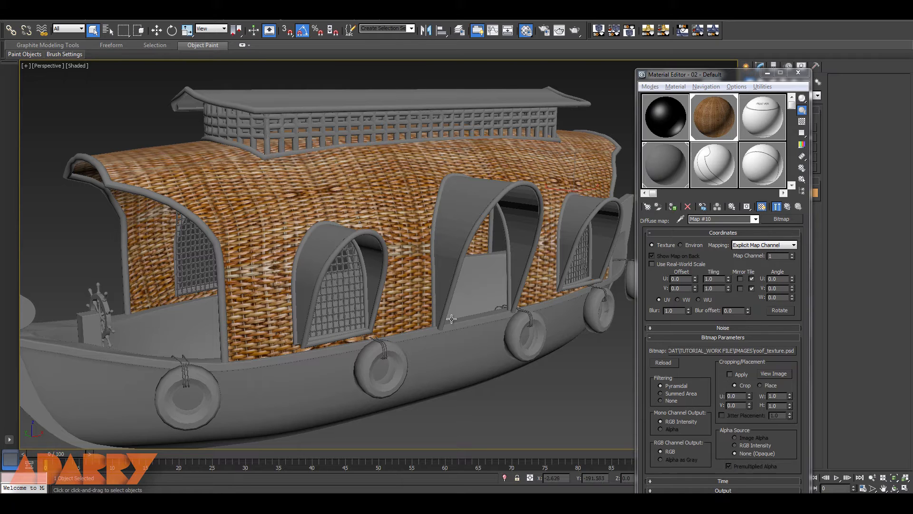
drag(500, 306, 650, 303)
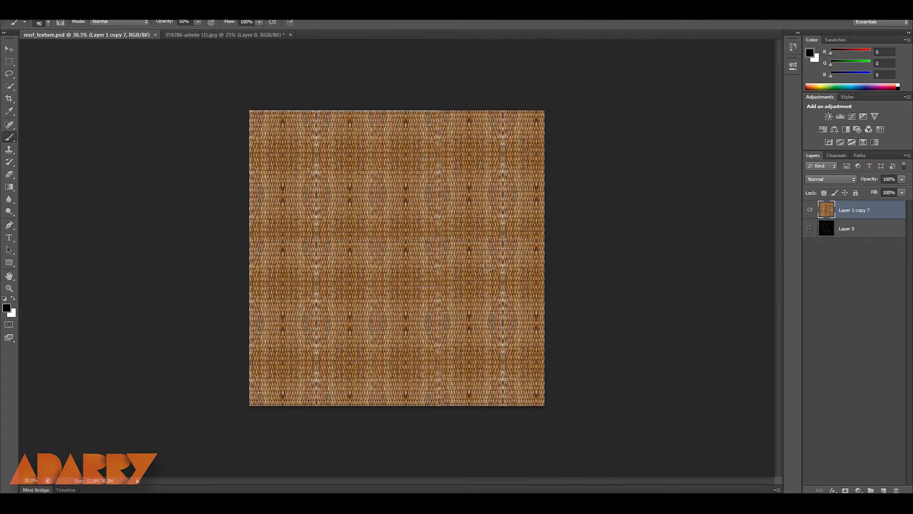
In Photoshop, scale the wicker layer to about 71%, duplicate it downward to fill the canvas, and mask the copy.
key(ctrl+t)
drag(692, 406, 549, 342)
key(Return)
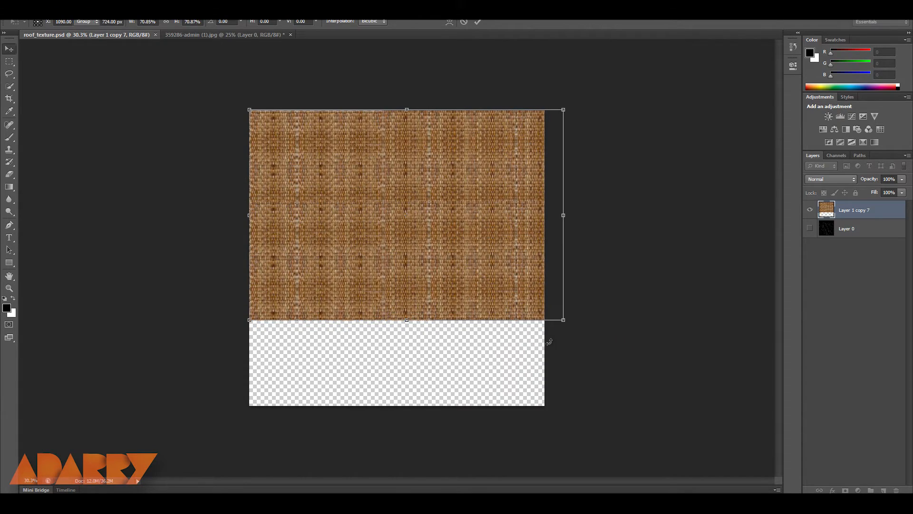
drag(345, 208, 347, 314)
click(846, 490)
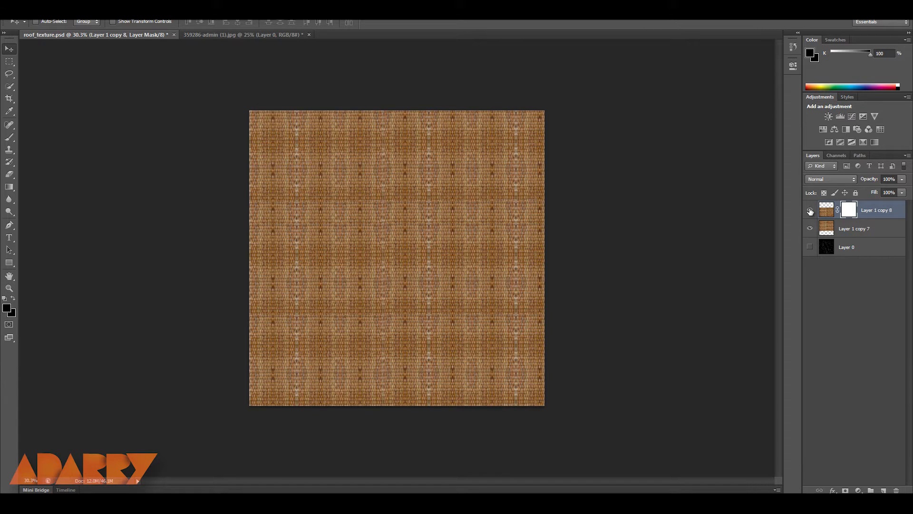
Hide the original wicker layer and fade the lower copy's top edge with black brush strokes on its mask.
click(810, 230)
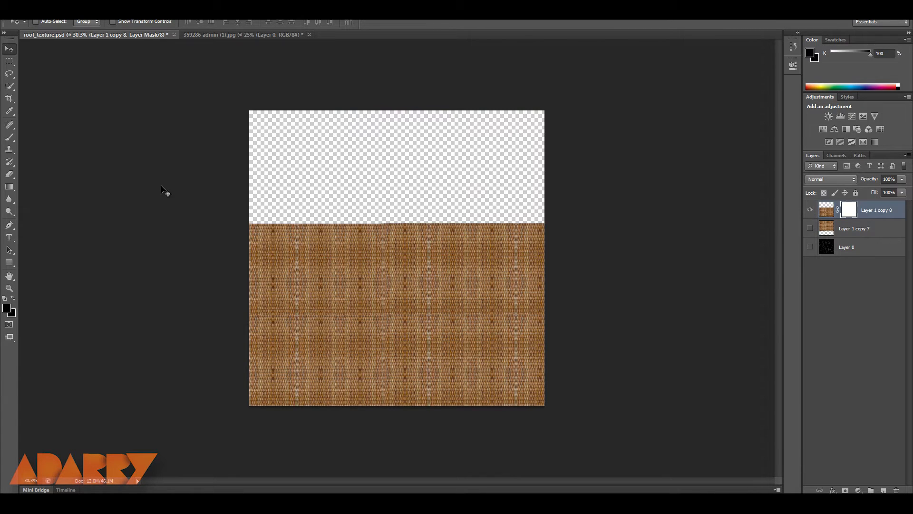
key(b)
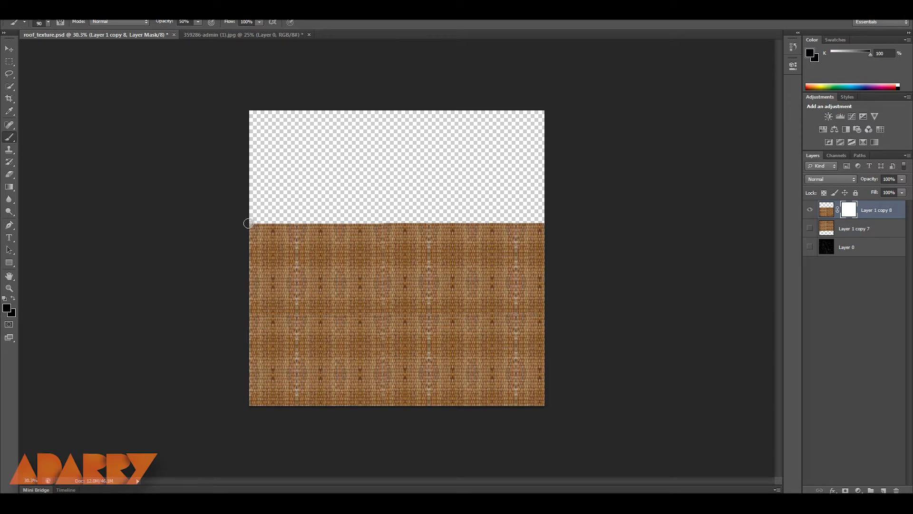
shift+click(543, 224)
click(255, 222)
drag(279, 221, 552, 222)
Redisplay and merge the two wicker layers, save roof_texture.psd, and inspect the finer weave on the roof in 3ds Max.
click(811, 229)
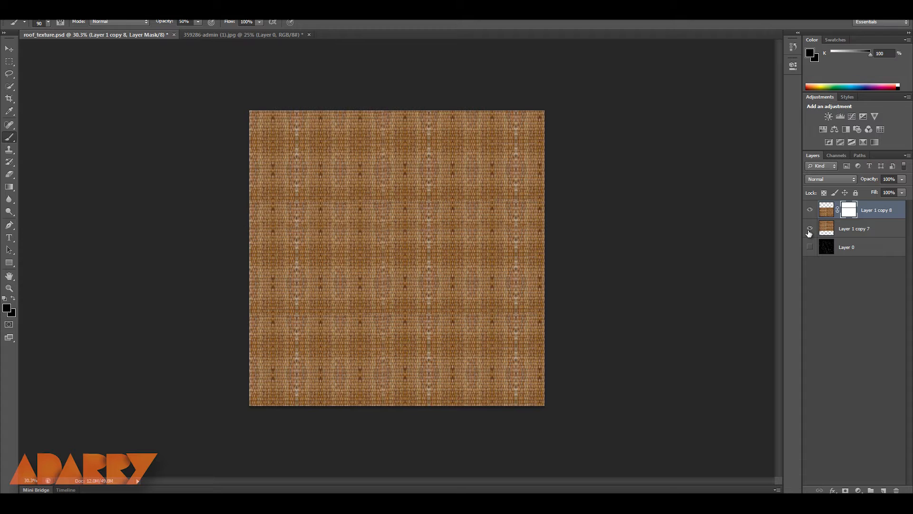
shift+click(861, 232)
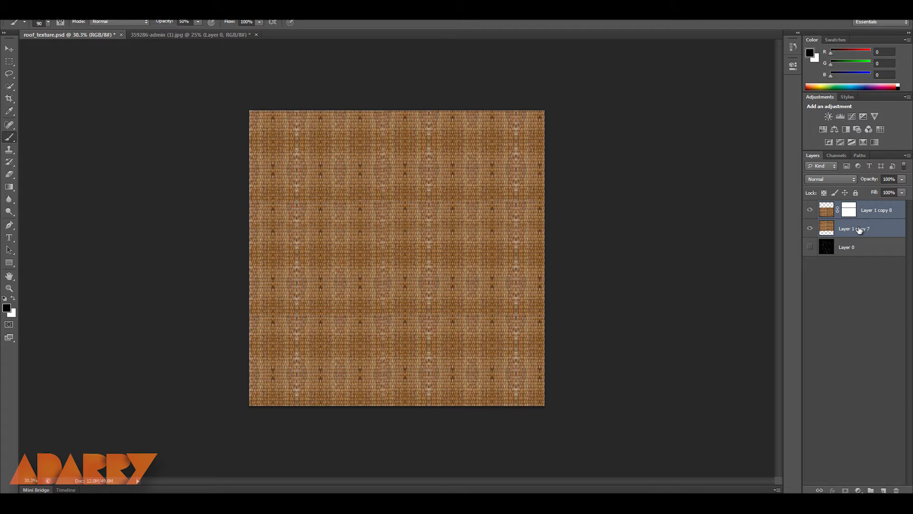
key(ctrl+e)
key(ctrl+s)
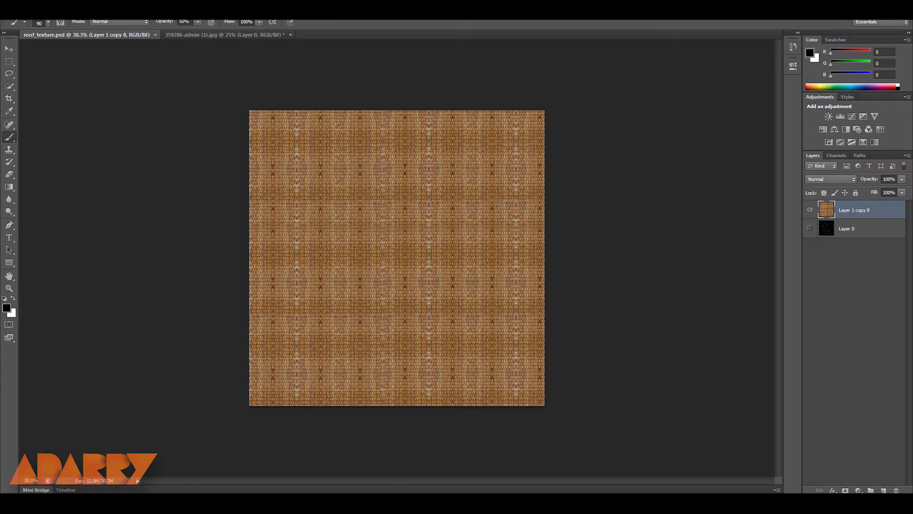
key(alt+Tab)
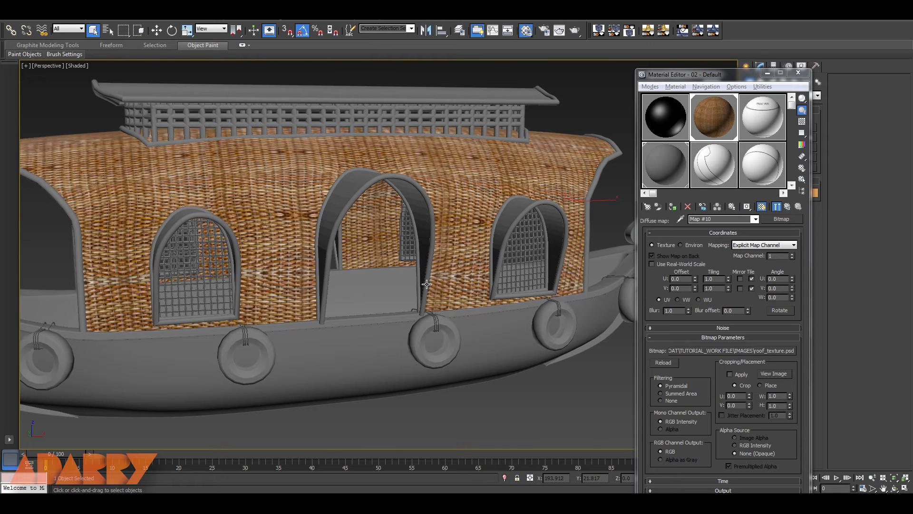
drag(365, 297, 387, 303)
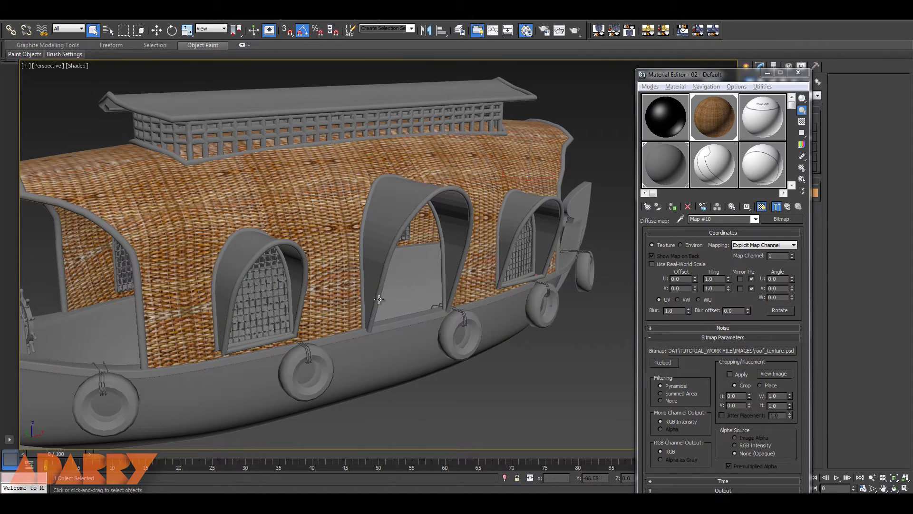
In Photoshop, scale the wicker layer down to fit the canvas edges, at about 94% width, and save roof_texture.psd.
scroll(398, 315, up, 5)
scroll(399, 315, down, 6)
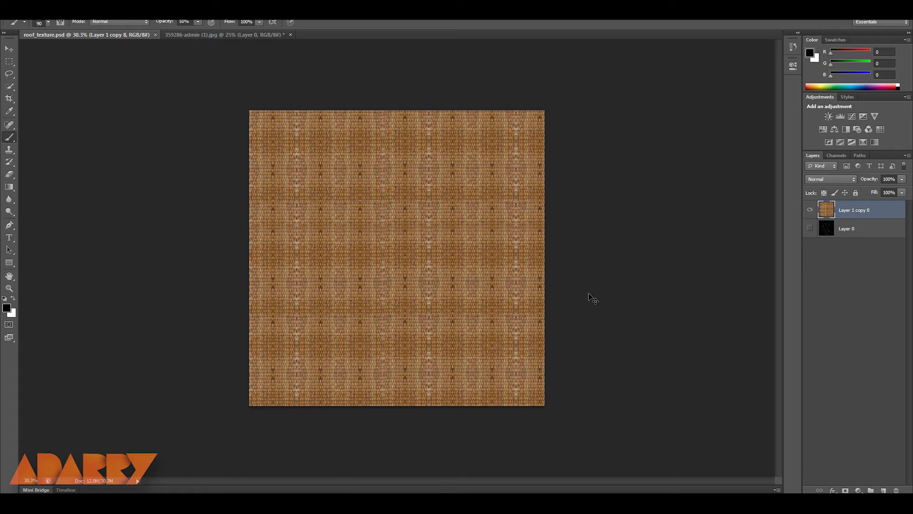
key(ctrl+t)
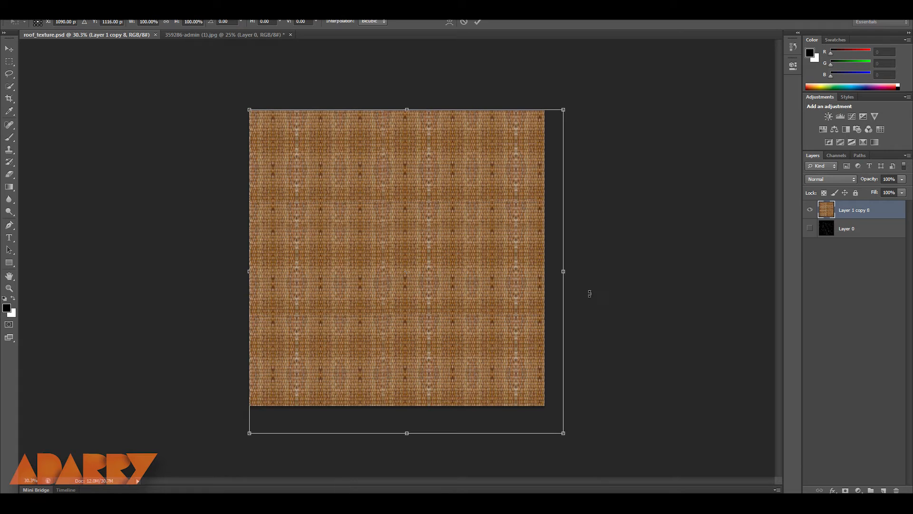
drag(563, 433, 551, 409)
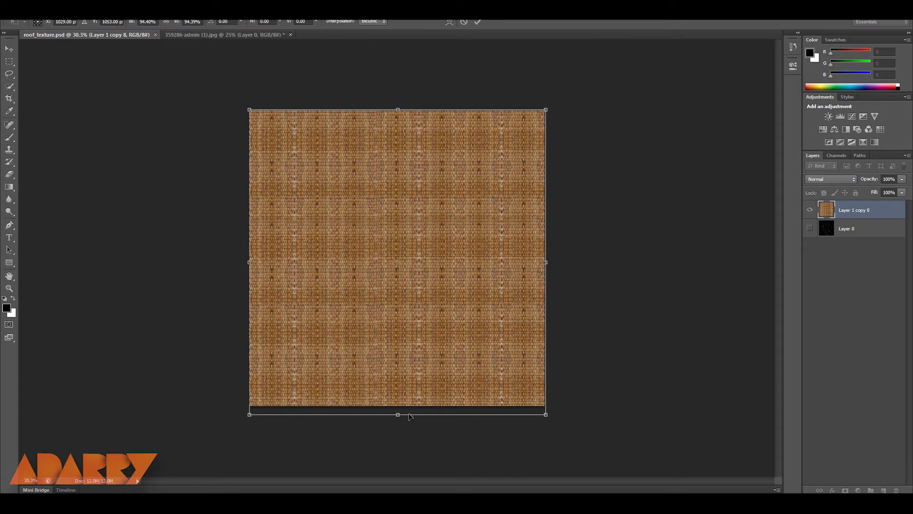
drag(399, 415, 399, 407)
key(Return)
key(b)
key(ctrl+s)
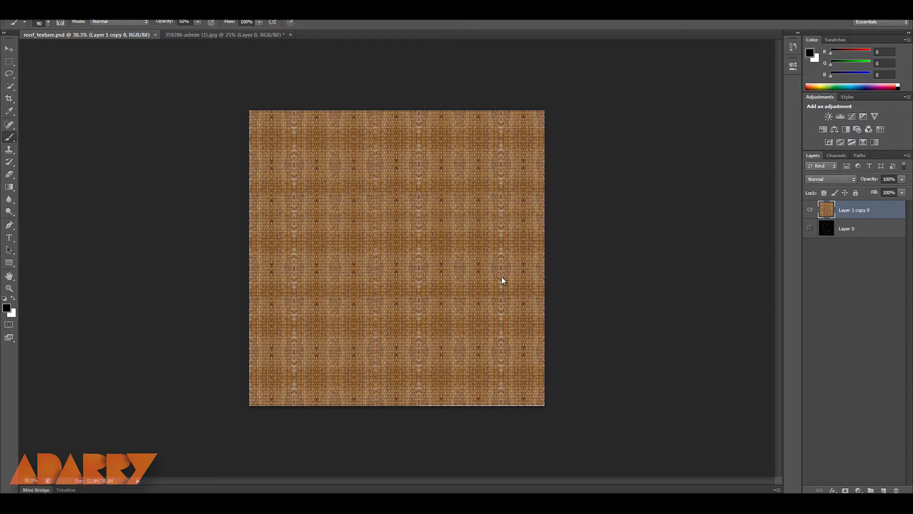
Switch to 3ds Max, inspect the updated weave on the houseboat roof, and close the Material Editor.
click(204, 503)
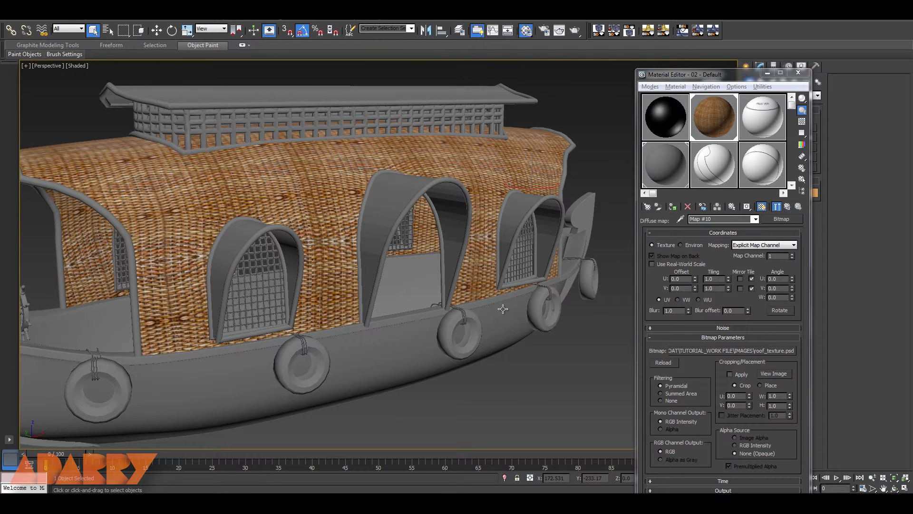
mouse_move(523, 394)
mouse_down()
mouse_move(483, 392)
mouse_move(526, 402)
mouse_up()
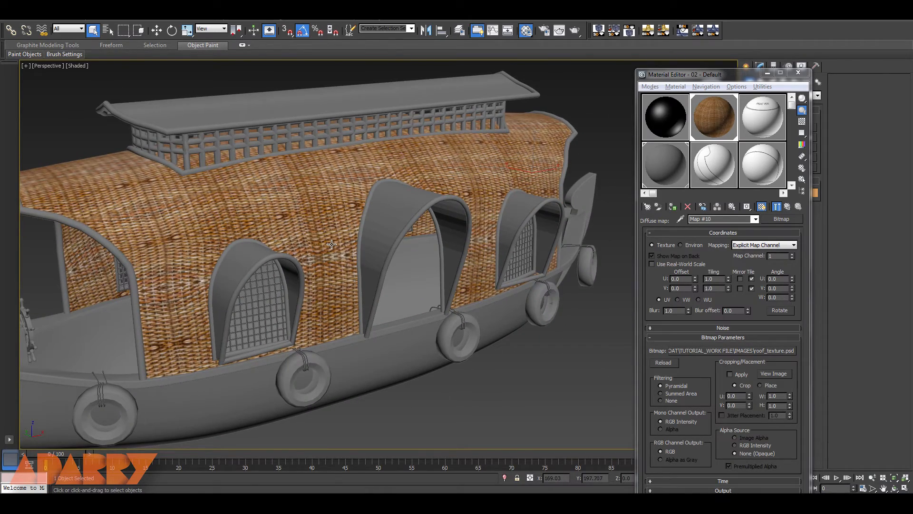
click(798, 72)
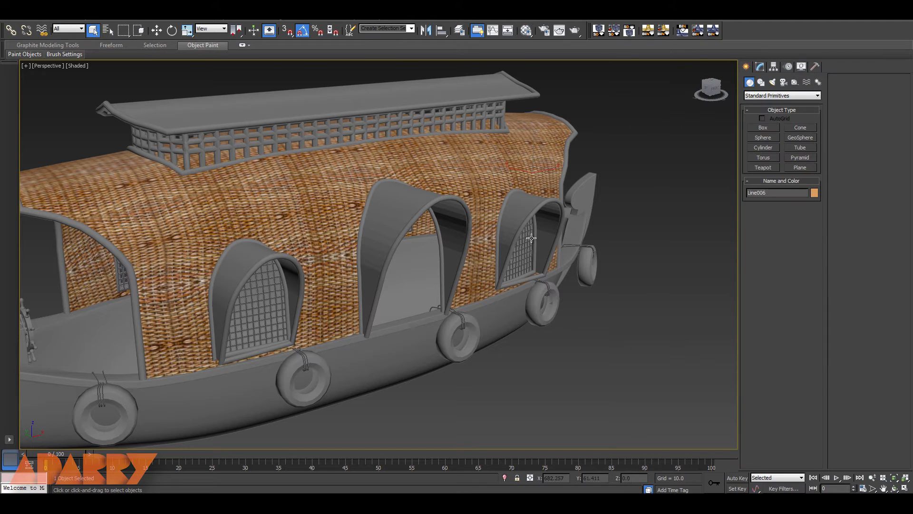
Back in Photoshop, show the UV template Layer 0, move it above the wicker layer, and set its blending mode to Screen.
key(alt+Tab)
click(810, 228)
drag(832, 233, 855, 211)
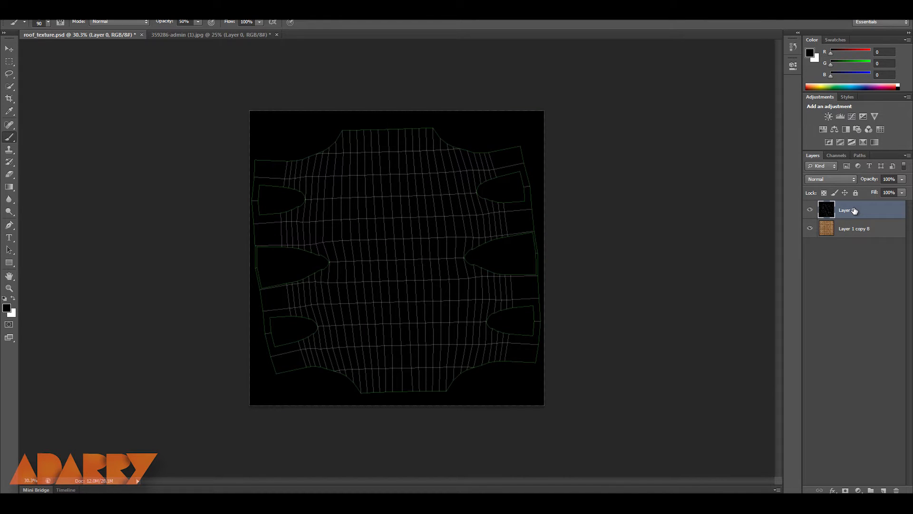
click(841, 179)
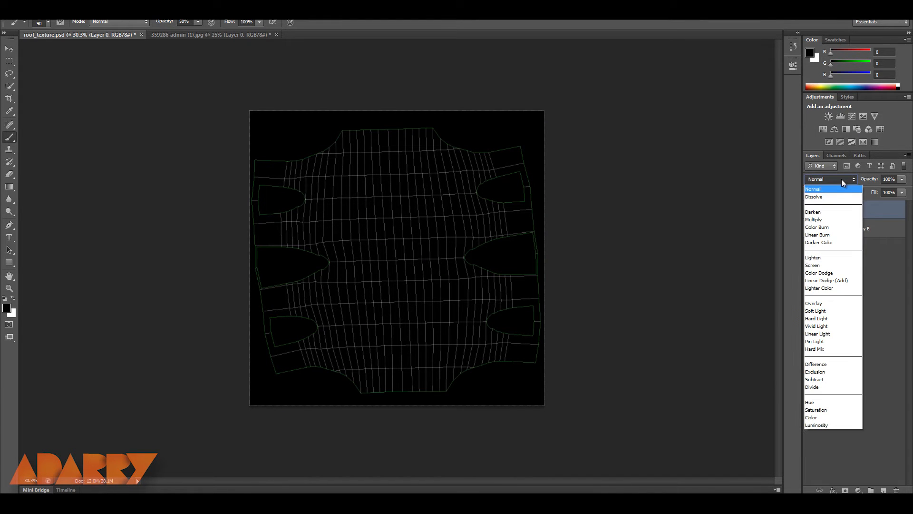
click(825, 265)
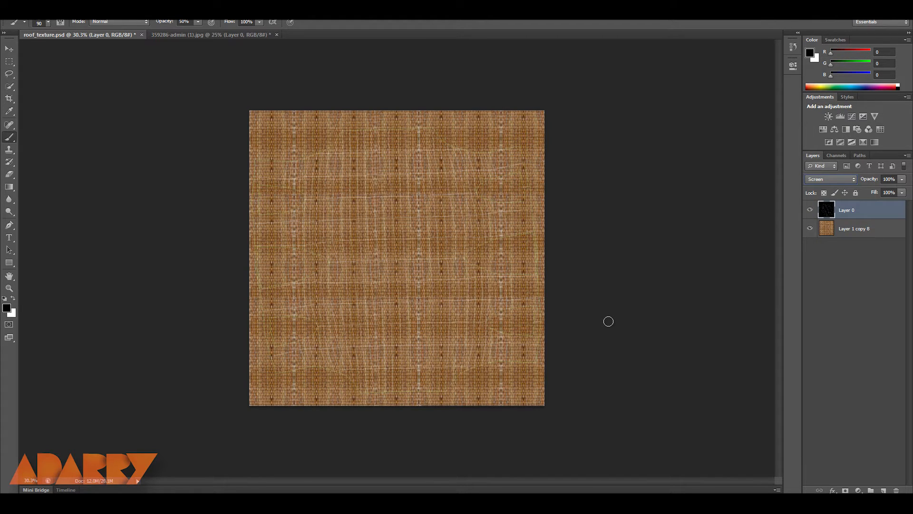
Rename the wicker layer roof_texture and lower its opacity to 48%.
double_click(856, 229)
key(BackSpace)
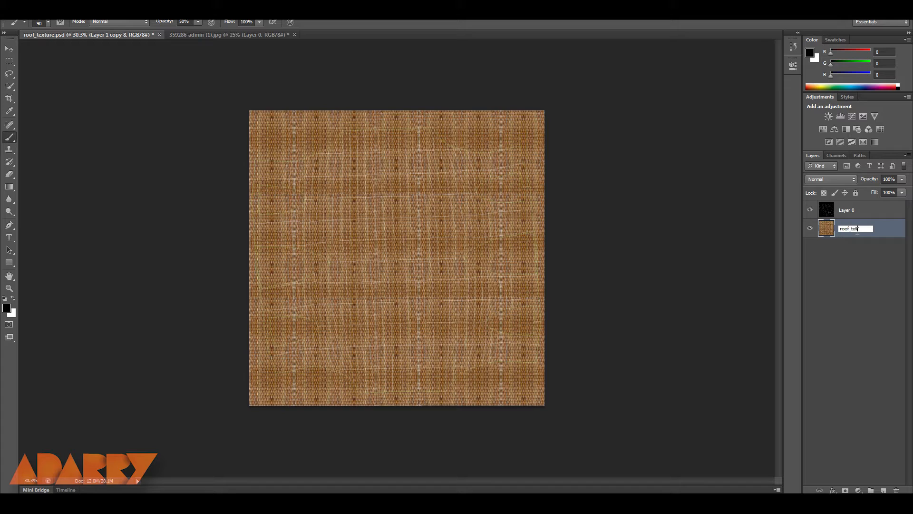
key(Return)
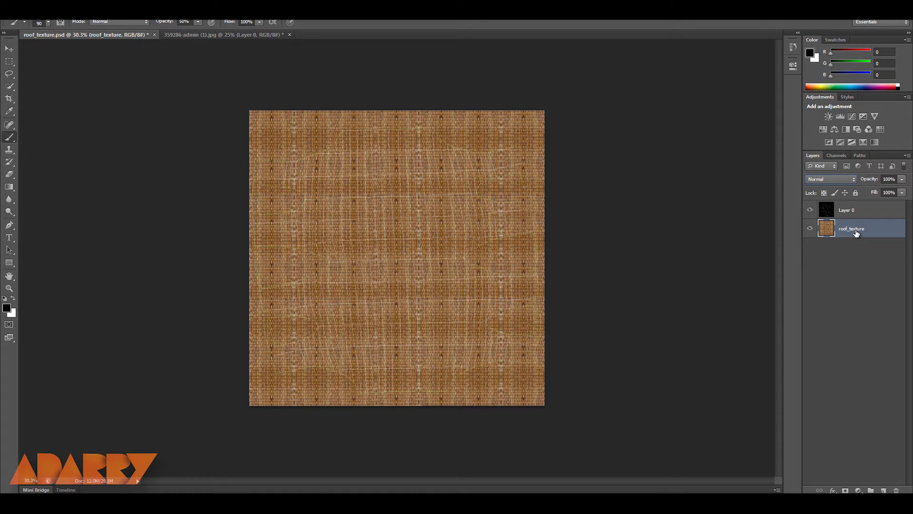
click(903, 179)
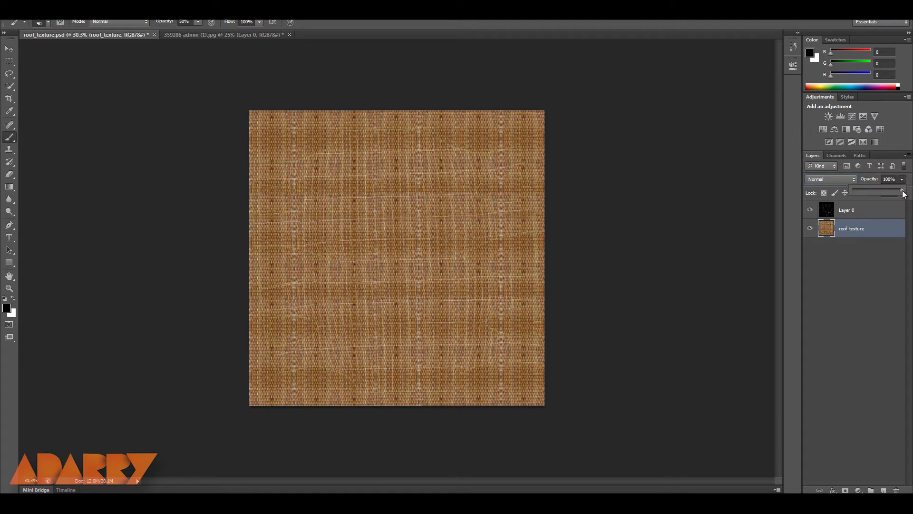
drag(881, 196, 878, 196)
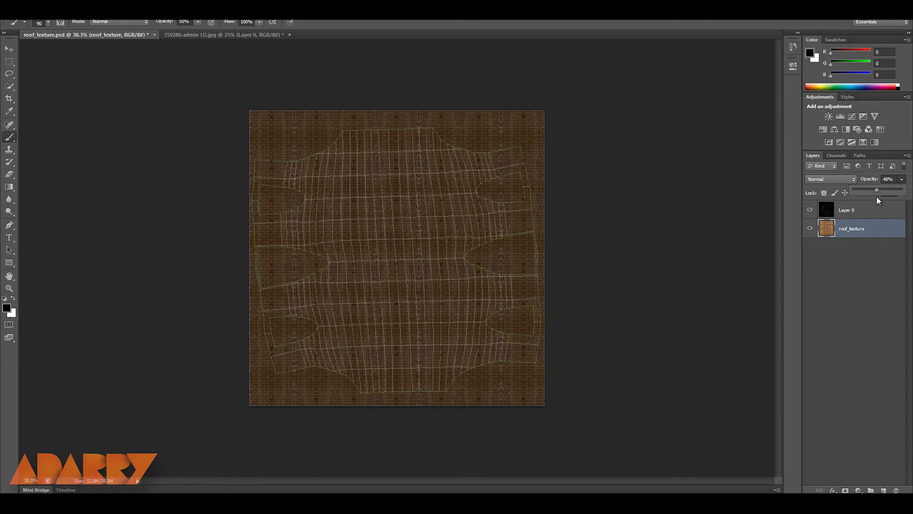
click(886, 274)
Start a Pen path at the UV template's upper-left corner, running just outside the outline toward the raised centre section.
scroll(205, 90, up, 3)
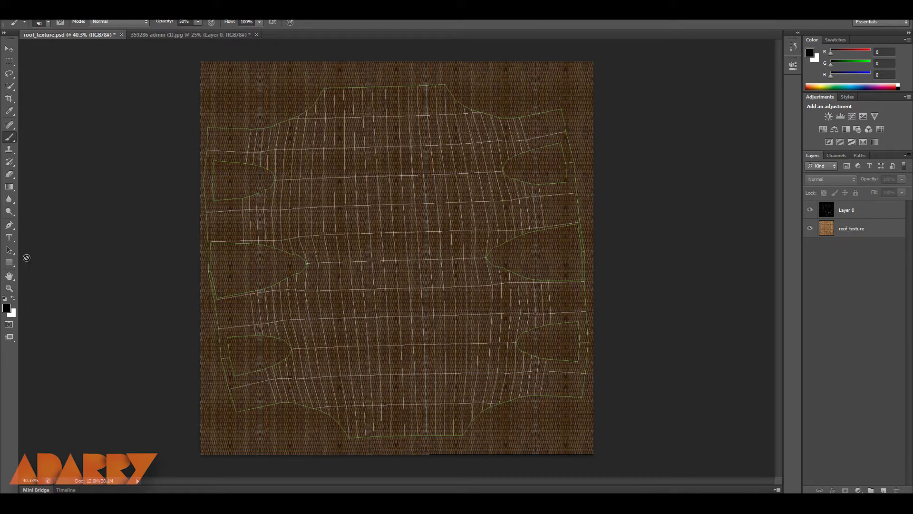
click(9, 225)
scroll(287, 183, up, 1)
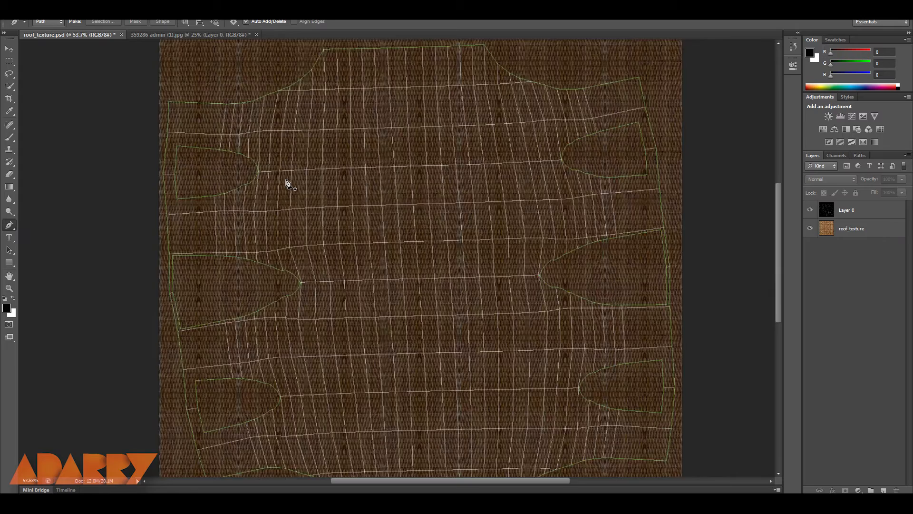
scroll(287, 182, up, 2)
drag(342, 116, 353, 225)
click(143, 180)
drag(157, 184, 164, 187)
click(179, 187)
click(223, 189)
click(246, 189)
Continue the Pen path up the curve, across the raised upper edge, and down the curve on the template's right side.
click(333, 132)
drag(335, 129, 359, 91)
alt+click(332, 132)
click(335, 127)
click(363, 124)
click(482, 122)
click(521, 117)
drag(629, 173, 689, 181)
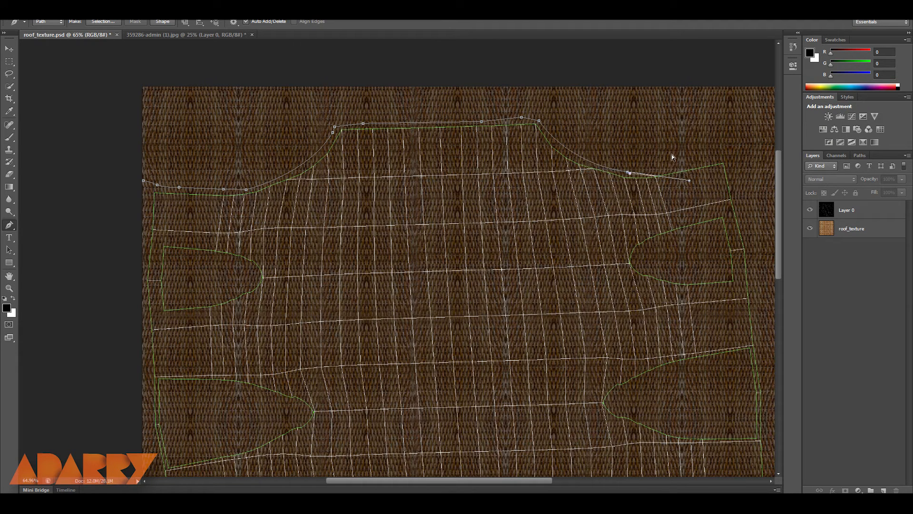
alt+click(628, 172)
Extend the Pen path around the template's upper-right corner and down the upper half of its right side.
drag(741, 162, 485, 126)
click(473, 134)
click(484, 155)
click(496, 203)
click(499, 246)
click(508, 290)
click(512, 332)
click(517, 366)
Extend the Pen path down the lower half of the template's right side to its lower-right corner.
drag(551, 367, 538, 116)
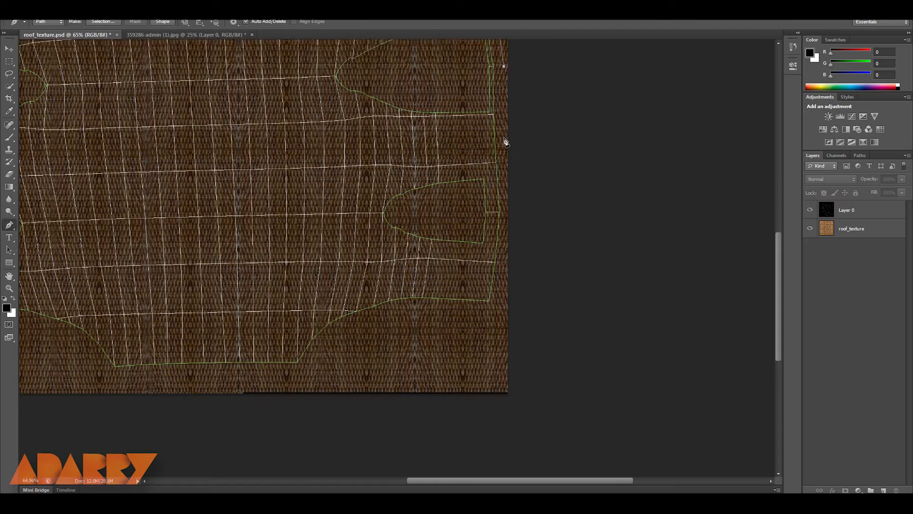
click(503, 76)
click(504, 112)
click(508, 150)
drag(506, 184, 506, 200)
drag(507, 227, 506, 240)
click(500, 259)
click(492, 285)
Trace the Pen path along the template's lower curves and bottom edge to its lower-left corner.
drag(343, 297, 282, 358)
alt+click(296, 344)
click(113, 347)
drag(192, 336, 417, 303)
drag(253, 258, 191, 246)
alt+click(251, 258)
click(158, 272)
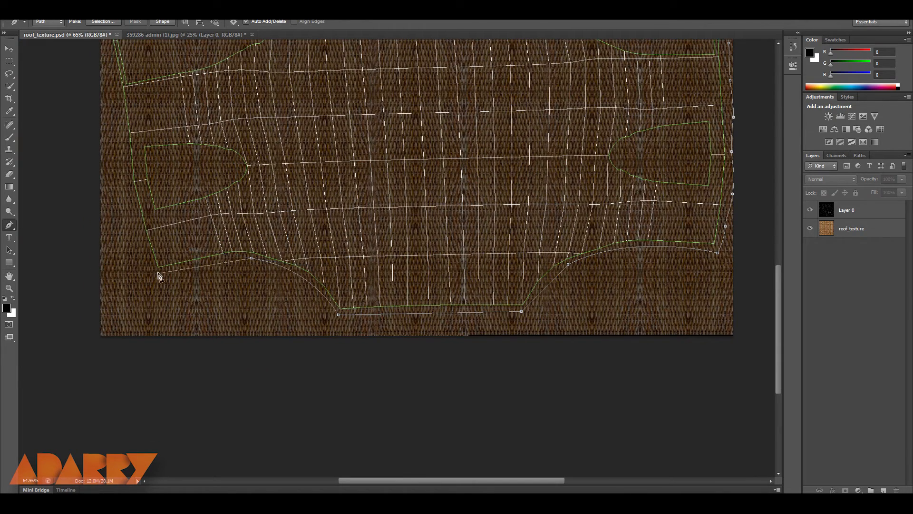
alt+click(159, 272)
Trace the Pen path up the template's left side and close it at the upper-left starting point.
click(146, 267)
click(141, 235)
drag(147, 191, 206, 253)
click(185, 207)
drag(189, 135, 225, 259)
click(214, 219)
drag(228, 179, 238, 245)
click(227, 151)
click(226, 143)
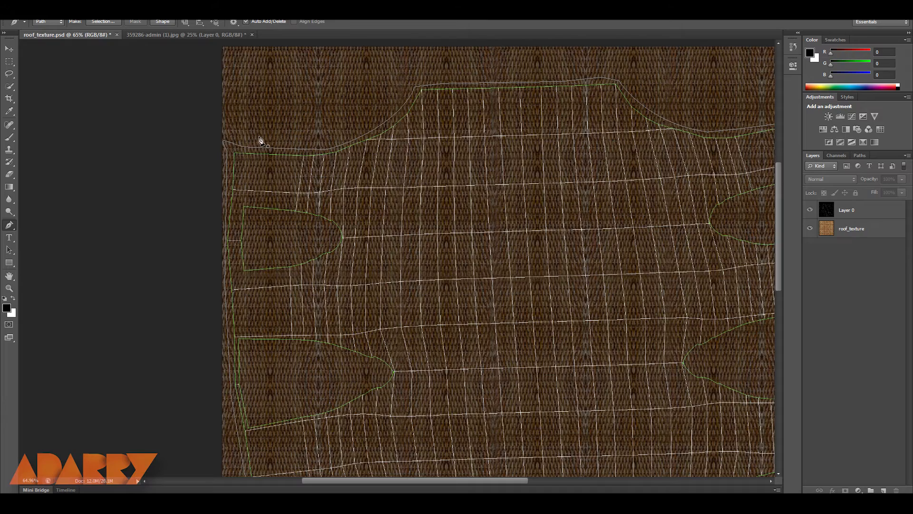
Convert the roof outline path into a new anti-aliased selection with a feather radius of 0 pixels.
scroll(290, 164, down, 2)
right_click(411, 190)
click(461, 237)
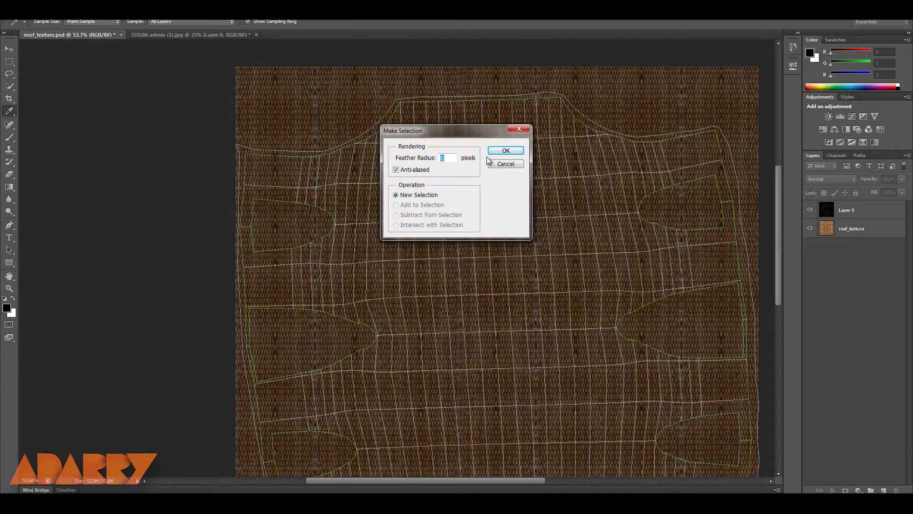
click(500, 151)
scroll(467, 192, down, 3)
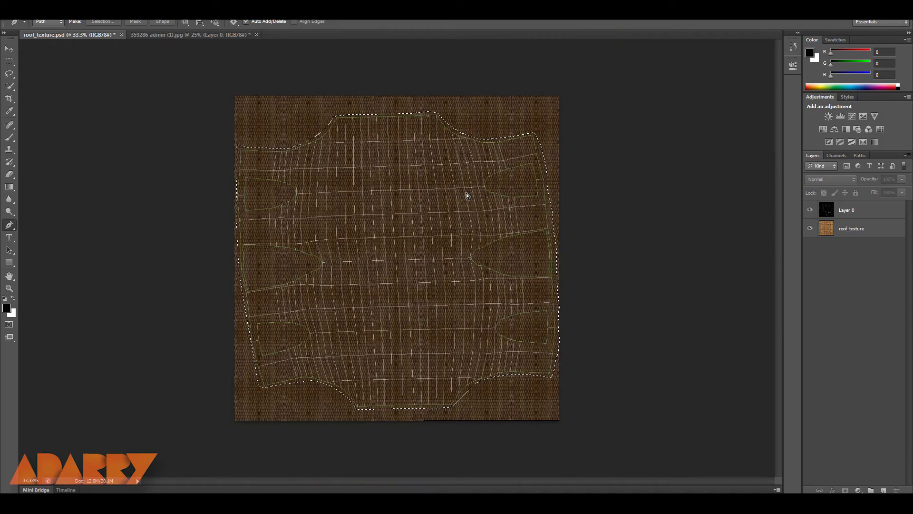
Invert the selection, delete the wicker outside the roof outline on the roof_texture layer, and deselect.
key(ctrl+shift+i)
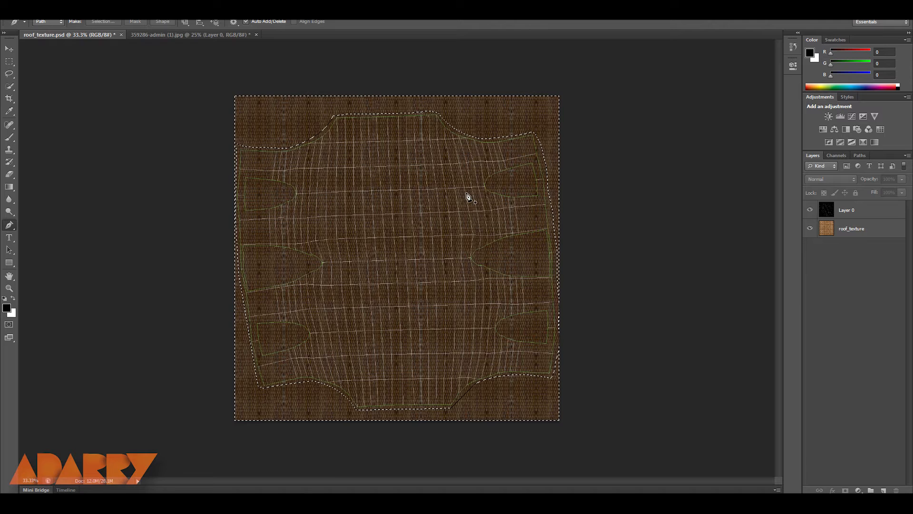
click(856, 233)
key(Delete)
key(ctrl+d)
Draw a closed Pen path around the upper-left window opening of the UV template.
scroll(503, 247, up, 1)
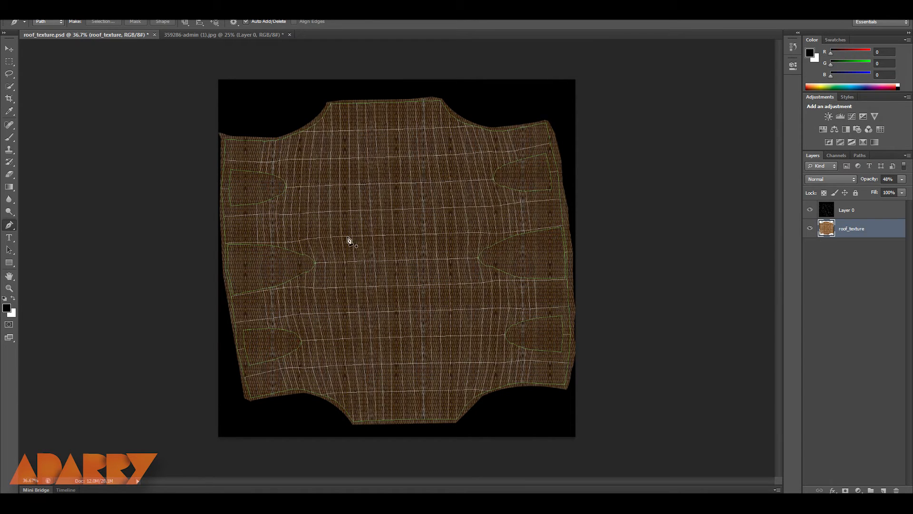
scroll(295, 195, up, 3)
scroll(322, 181, up, 4)
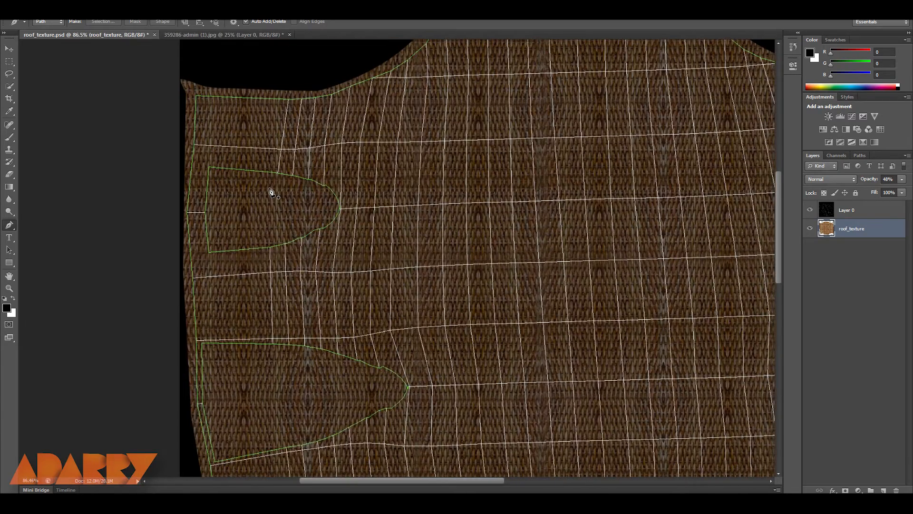
click(201, 169)
click(320, 188)
click(336, 198)
click(346, 212)
click(325, 232)
click(279, 244)
click(250, 255)
click(205, 260)
click(202, 169)
Convert the upper-left window path into a selection, delete the wicker inside it, and deselect.
drag(275, 260, 276, 118)
right_click(269, 101)
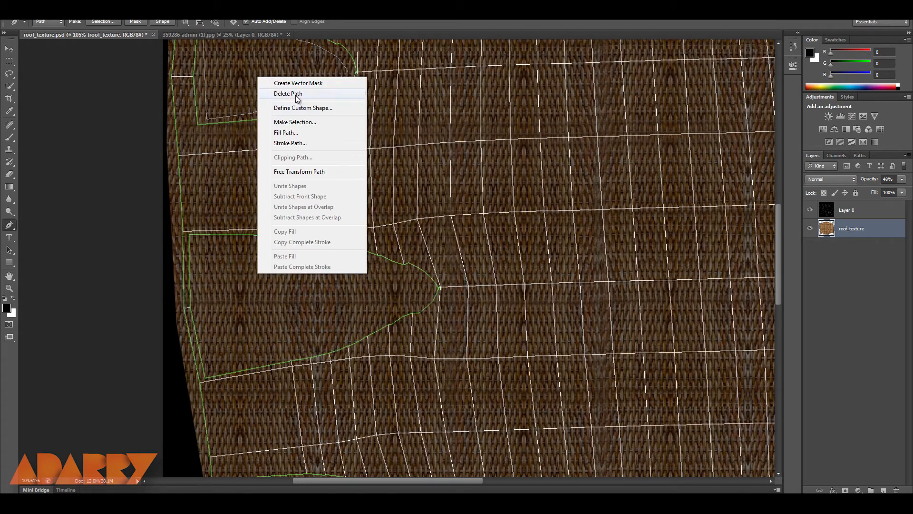
click(306, 121)
click(503, 150)
key(Delete)
key(ctrl+d)
Draw a closed Pen path just inside the large middle-left opening of the UV template.
click(201, 243)
click(279, 248)
click(319, 247)
drag(351, 254, 360, 256)
drag(382, 263, 401, 270)
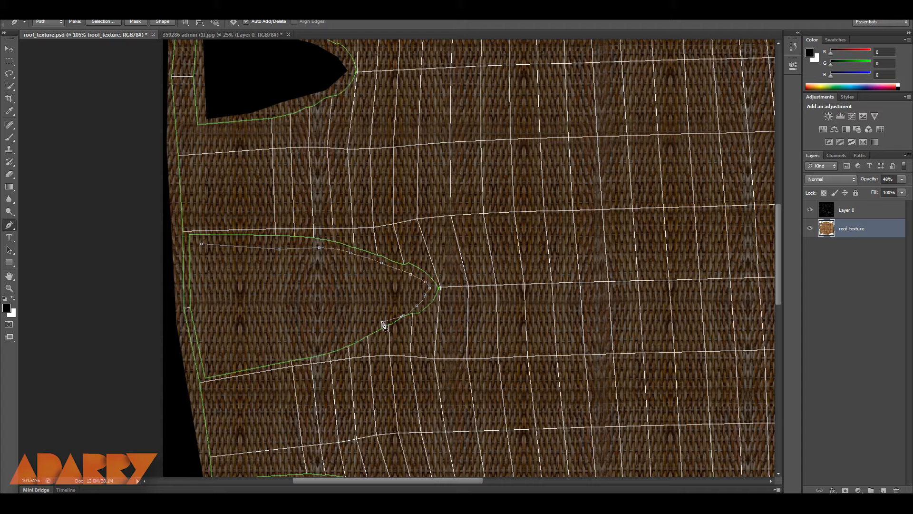
click(201, 246)
Convert the middle-left opening's path into a selection and fill it with black on the roof_texture layer.
right_click(218, 262)
click(286, 310)
click(502, 153)
key(alt+BackSpace)
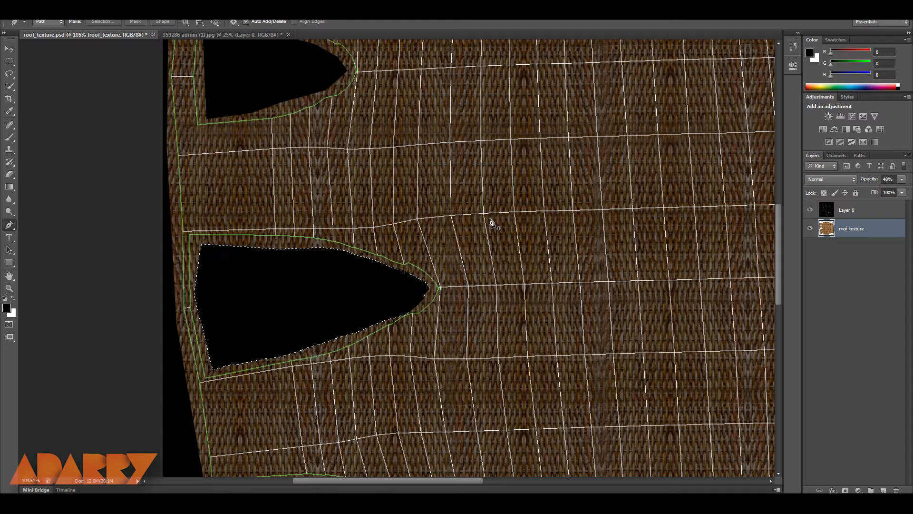
Draw a closed Pen path just inside the lower-left window opening of the UV template.
scroll(492, 222, down, 8)
click(260, 216)
click(291, 214)
click(318, 210)
click(339, 212)
click(351, 213)
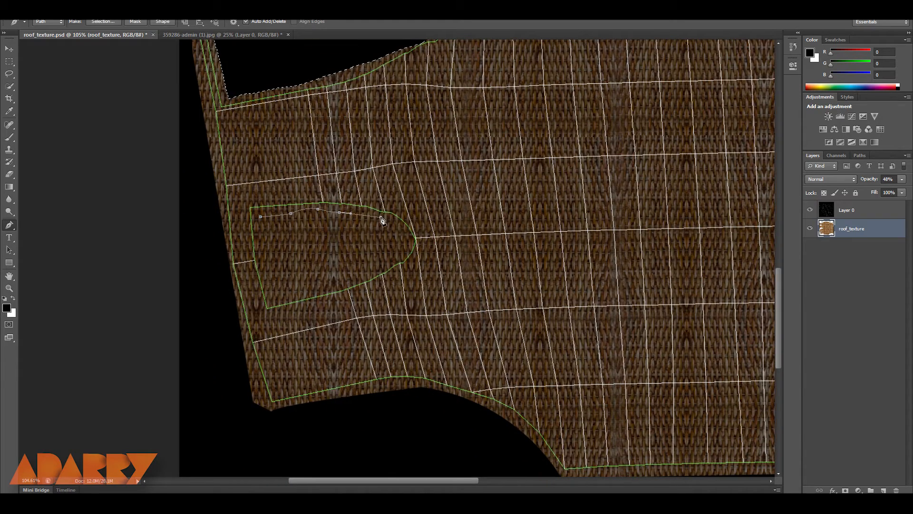
click(271, 303)
click(259, 221)
Convert the lower-left window path into a selection and fill it with black on the roof_texture layer.
right_click(281, 237)
click(318, 283)
click(507, 151)
key(alt+BackSpace)
Draw a closed Pen path just inside the upper-right window opening of the UV template.
drag(547, 168, 409, 280)
drag(677, 44, 180, 473)
click(345, 266)
drag(375, 259, 378, 257)
drag(399, 250, 407, 247)
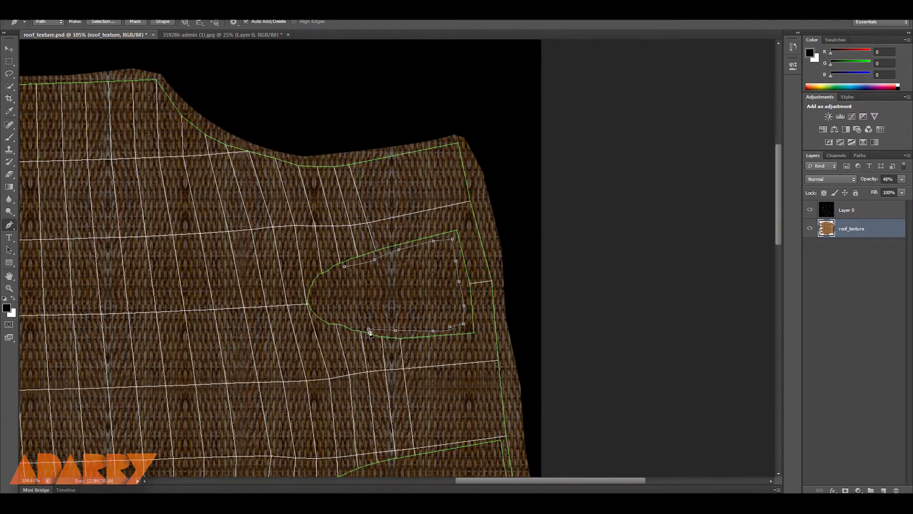
click(344, 267)
Convert the upper-right window path into a selection and fill it with black on the roof_texture layer.
right_click(377, 284)
click(445, 316)
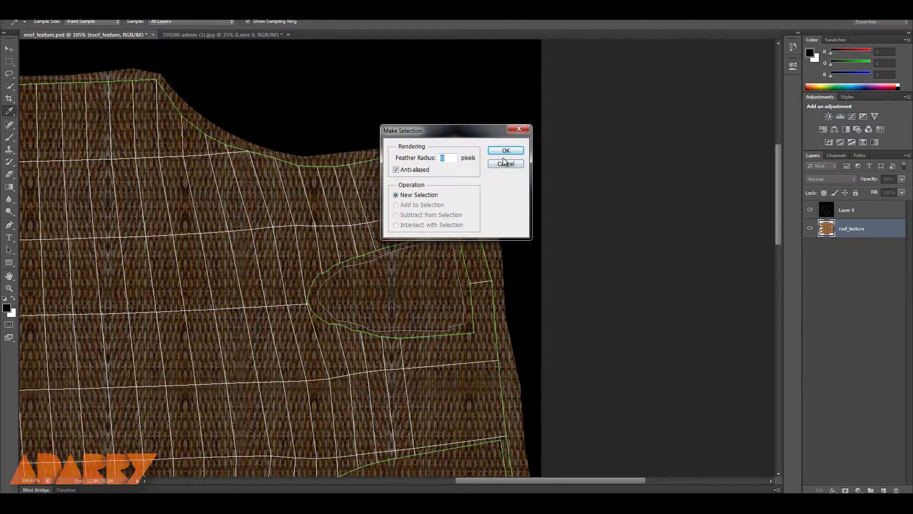
click(508, 151)
key(alt+BackSpace)
Outline the large middle-right opening with a Pen path and fill the selection made from it with black.
scroll(472, 309, down, 6)
click(312, 251)
drag(332, 233, 337, 229)
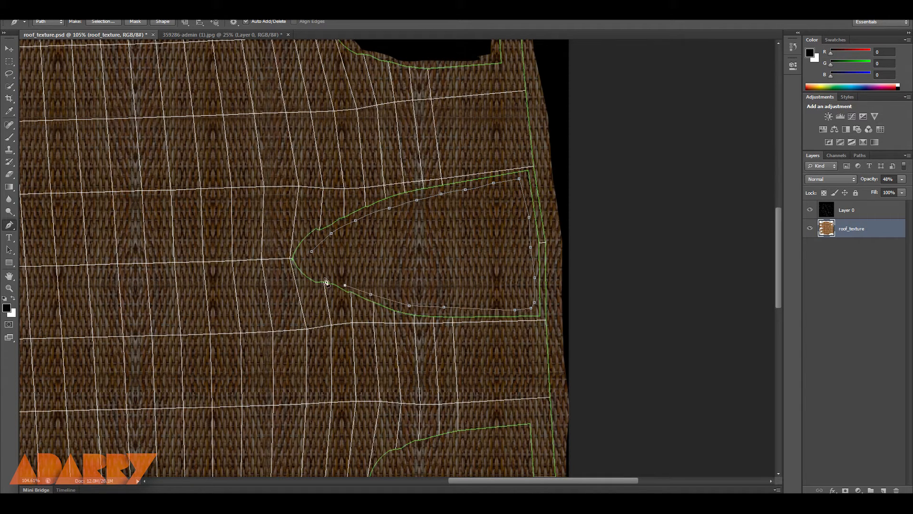
right_click(360, 253)
click(380, 294)
click(508, 151)
key(alt+BackSpace)
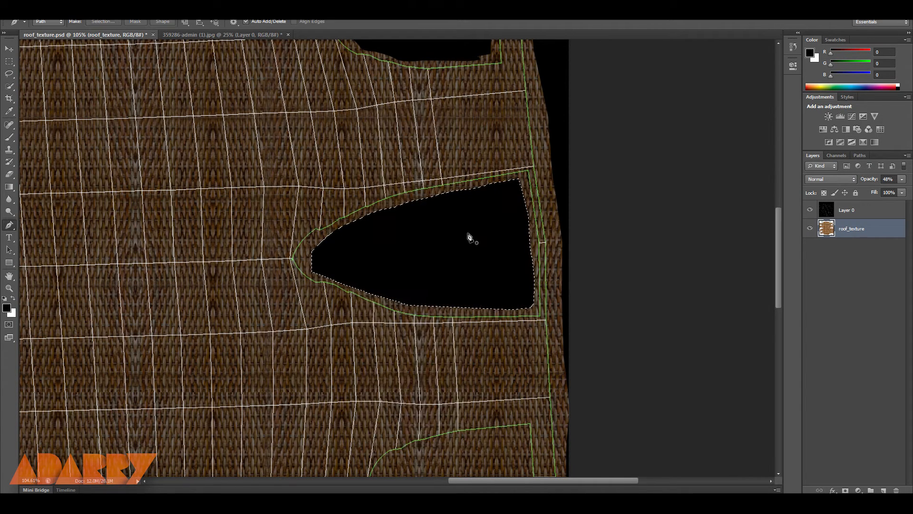
Outline the lower-right window opening with a Pen path and fill the selection made from it with black.
drag(463, 409, 423, 164)
click(355, 214)
drag(385, 202, 388, 202)
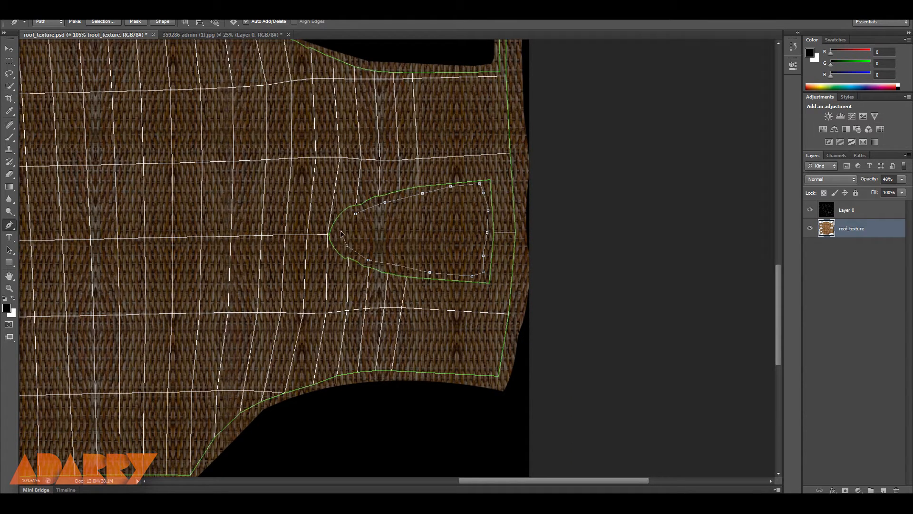
right_click(376, 222)
click(435, 264)
click(505, 138)
key(alt+BackSpace)
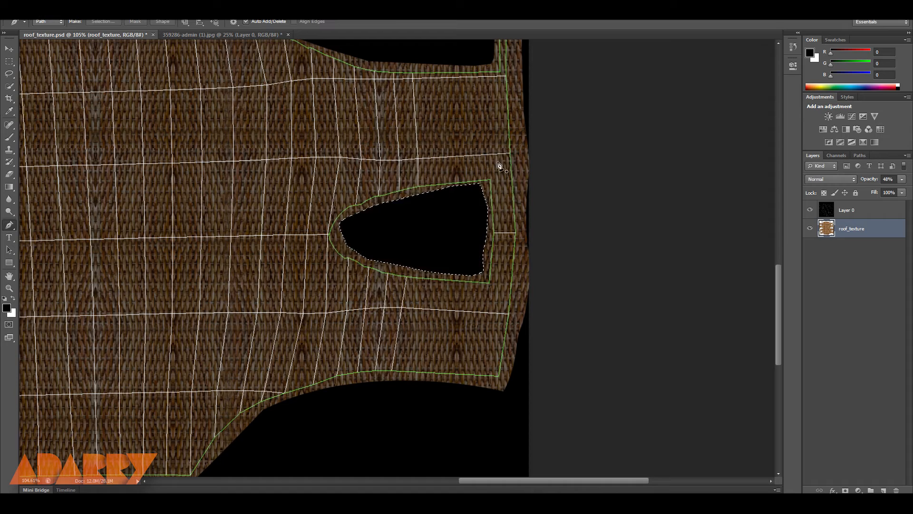
Clear the selection, restore the roof_texture layer to 100% opacity, and hide the UV template on Layer 0.
drag(454, 255, 454, 217)
drag(431, 175, 451, 241)
scroll(451, 240, down, 11)
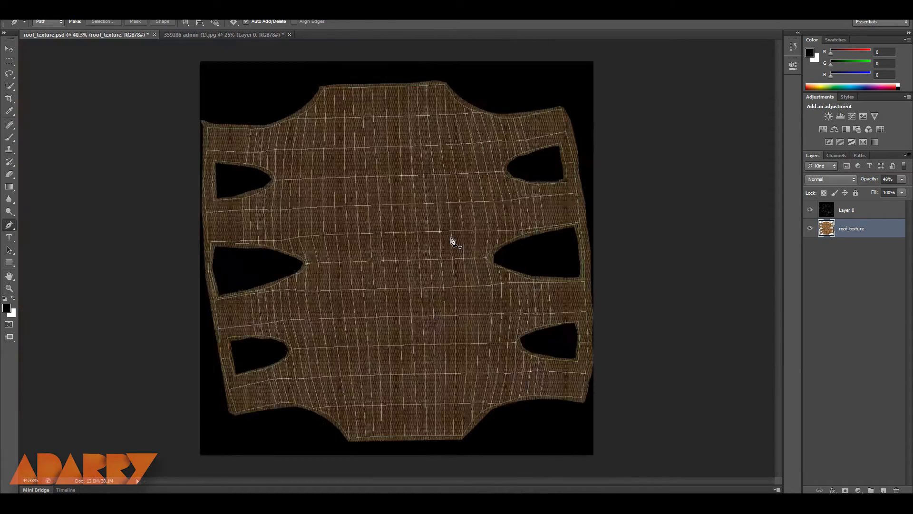
click(436, 251)
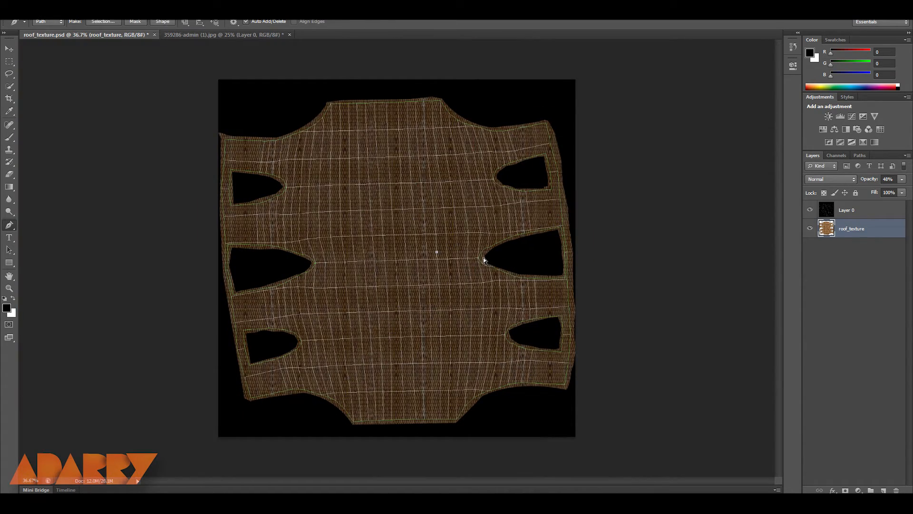
scroll(472, 262, up, 3)
key(v)
scroll(425, 199, down, 1)
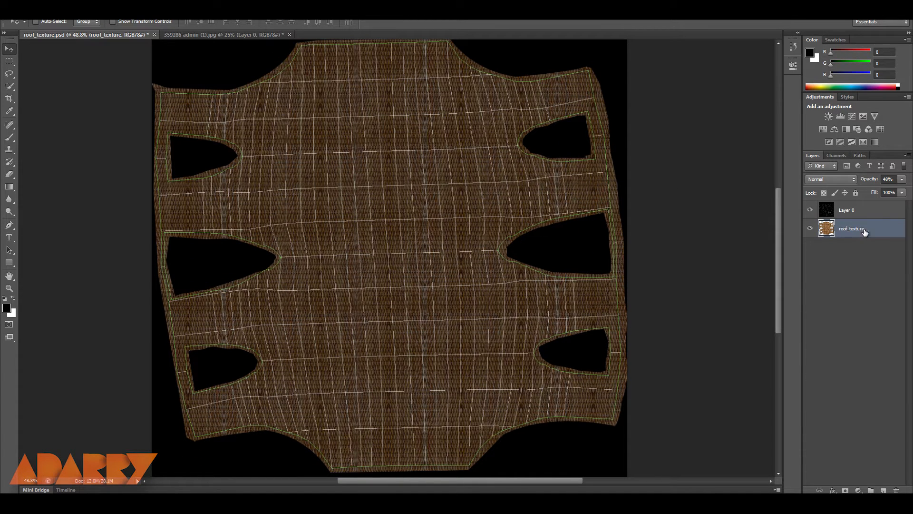
click(903, 180)
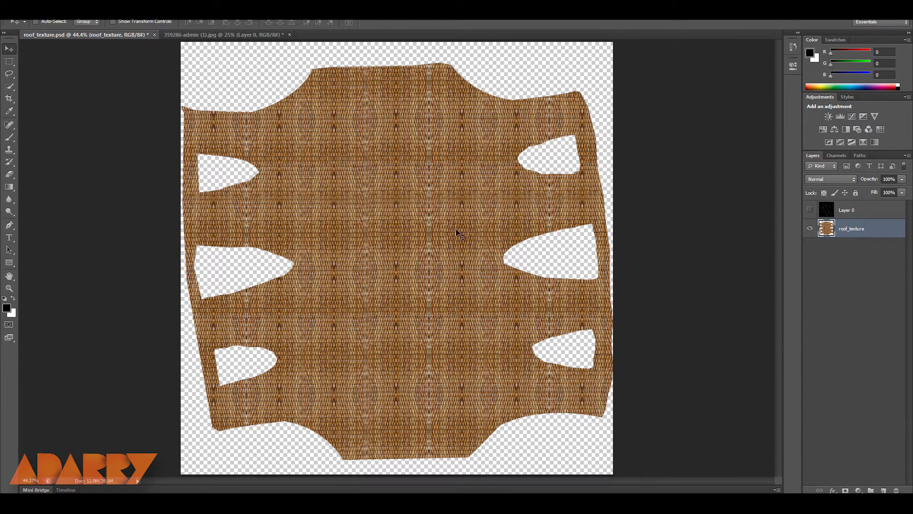
Add a Hue/Saturation adjustment above roof_texture with hue -4 and saturation -30, and save the file.
click(858, 490)
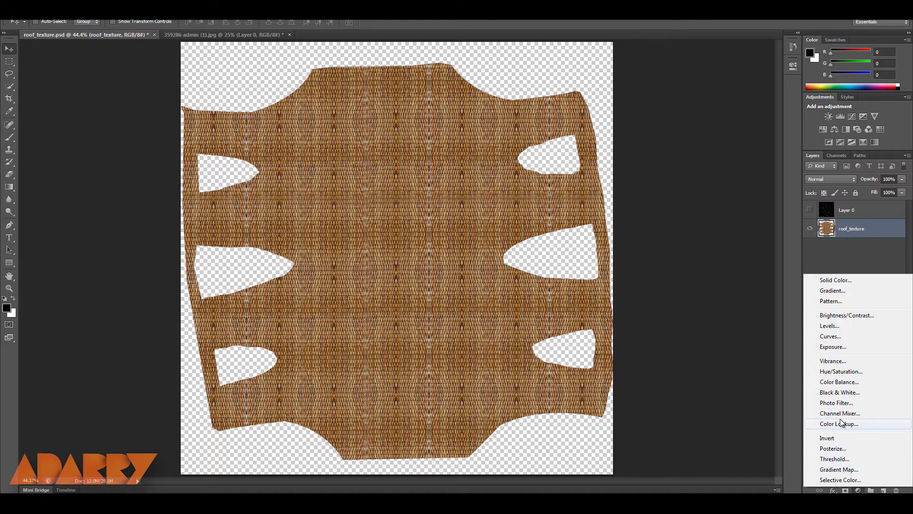
click(843, 373)
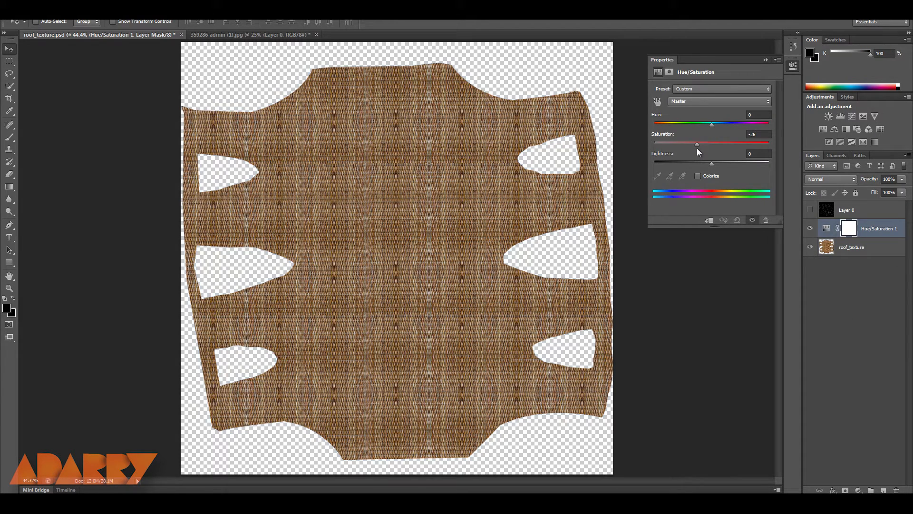
drag(715, 125, 706, 127)
drag(692, 144, 694, 144)
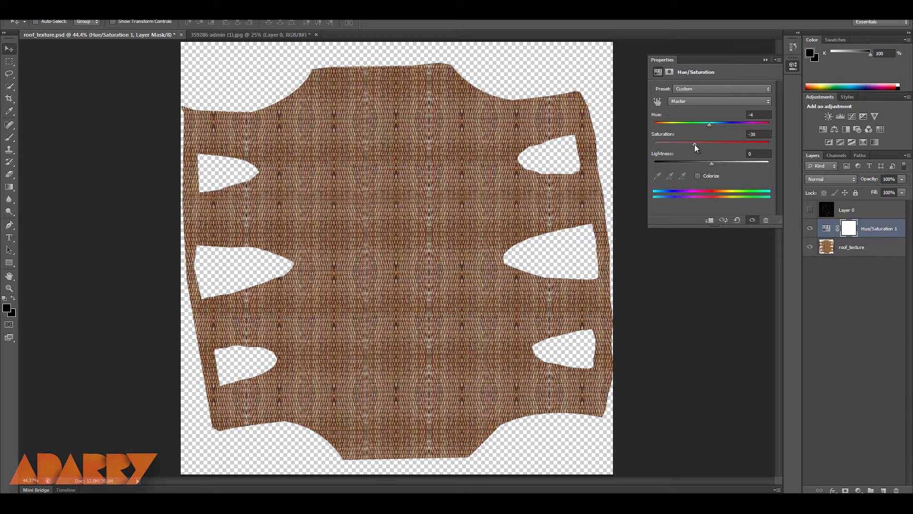
click(766, 60)
key(ctrl+s)
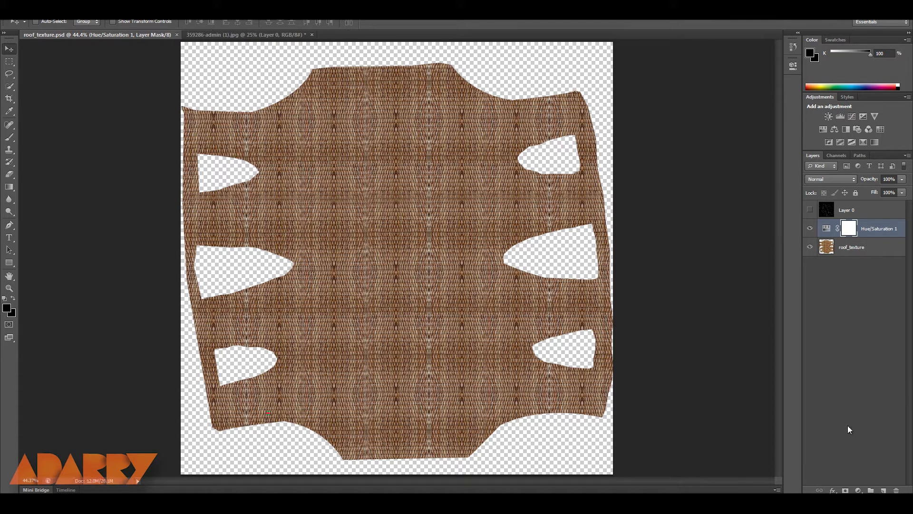
Switch to 3ds Max and examine the recoloured wicker texture on the houseboat roof.
key(alt+Tab)
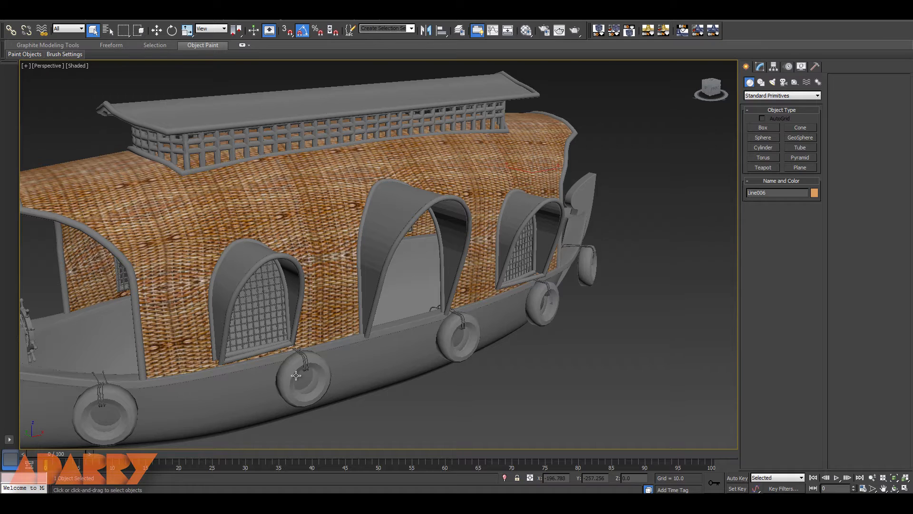
drag(585, 351, 619, 378)
mouse_move(337, 503)
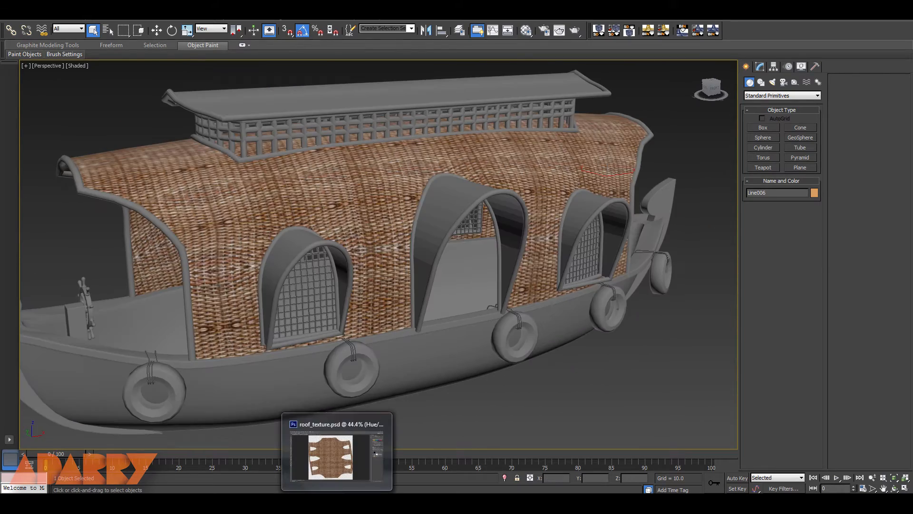
Switch back to Photoshop and create a new layer above the Hue/Saturation adjustment with the Overlay blend mode.
click(337, 456)
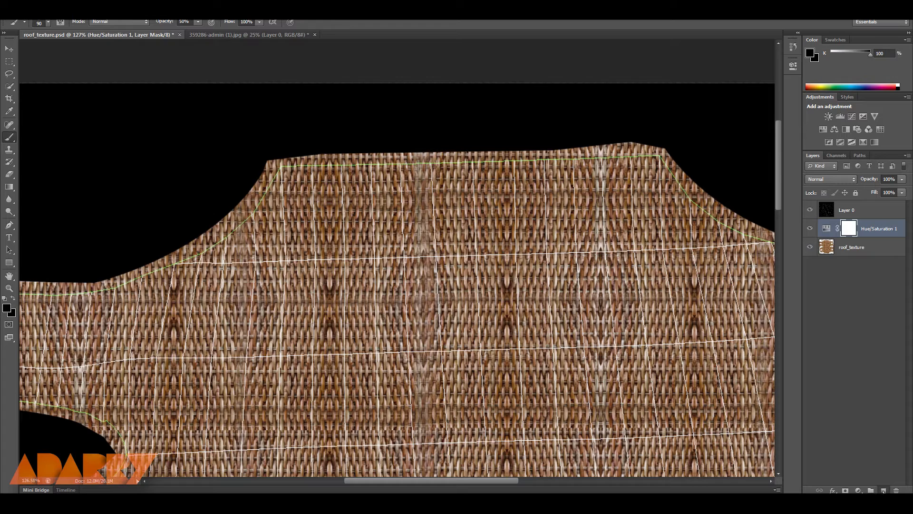
click(884, 490)
click(833, 179)
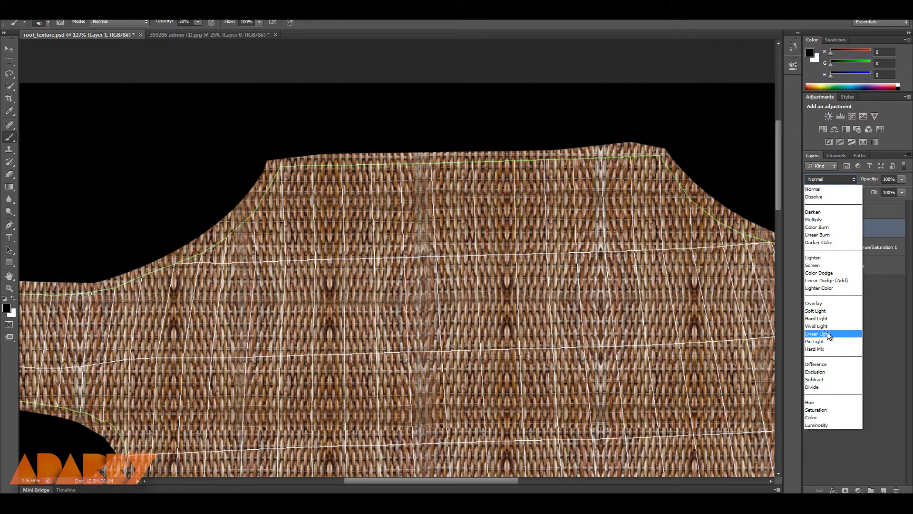
click(819, 305)
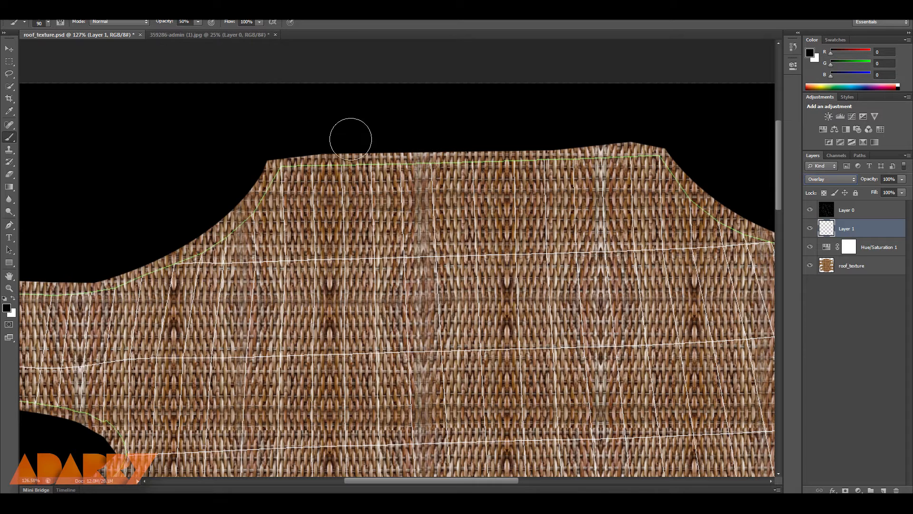
Paint soft black shading on the Overlay layer along the roof's outer edges and around all six window openings.
mouse_move(275, 153)
mouse_down()
mouse_move(420, 161)
mouse_move(653, 152)
mouse_up()
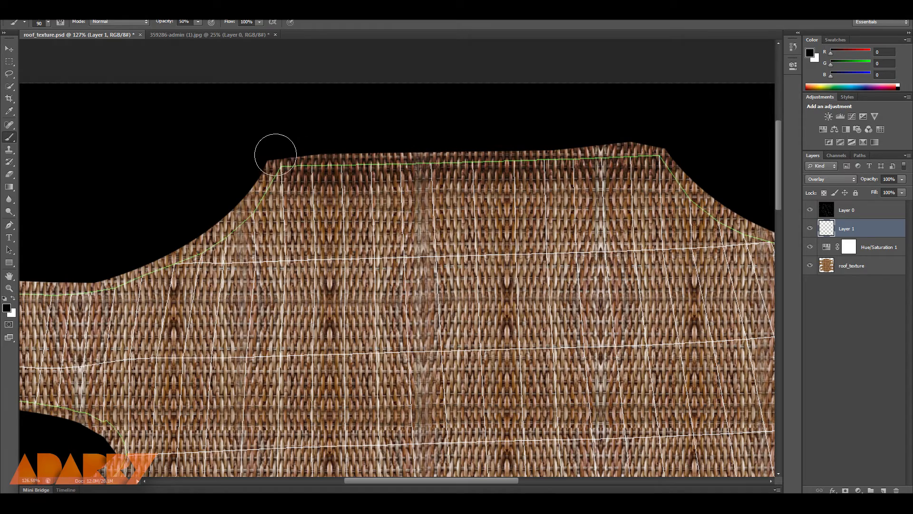
drag(467, 285, 586, 246)
mouse_move(397, 123)
mouse_down()
mouse_move(302, 209)
mouse_move(214, 241)
mouse_move(124, 255)
mouse_move(385, 211)
mouse_up()
mouse_move(369, 315)
mouse_down()
mouse_move(345, 311)
mouse_move(444, 326)
mouse_move(490, 346)
mouse_move(513, 373)
mouse_move(497, 406)
mouse_move(404, 429)
mouse_move(323, 429)
mouse_move(337, 429)
mouse_move(332, 368)
mouse_move(335, 395)
mouse_up()
drag(451, 343, 538, 268)
mouse_move(367, 133)
mouse_down()
mouse_move(360, 292)
mouse_move(367, 378)
mouse_up()
drag(375, 421, 330, 166)
mouse_move(321, 119)
mouse_down()
mouse_move(331, 231)
mouse_move(373, 377)
mouse_move(461, 247)
mouse_move(647, 300)
mouse_move(499, 391)
mouse_move(376, 306)
mouse_move(367, 271)
mouse_move(381, 238)
mouse_up()
drag(481, 352, 427, 285)
mouse_move(299, 202)
mouse_down()
mouse_move(401, 182)
mouse_move(492, 225)
mouse_move(444, 282)
mouse_move(350, 304)
mouse_move(332, 290)
mouse_move(303, 194)
mouse_move(325, 299)
mouse_move(259, 146)
mouse_move(245, 82)
mouse_move(277, 344)
mouse_move(317, 427)
mouse_move(456, 398)
mouse_move(392, 400)
mouse_move(443, 391)
mouse_move(588, 432)
mouse_up()
drag(601, 381, 349, 216)
mouse_move(292, 225)
mouse_down()
mouse_move(466, 351)
mouse_move(215, 303)
mouse_up()
mouse_move(162, 314)
mouse_down()
mouse_move(521, 300)
mouse_move(155, 318)
mouse_up()
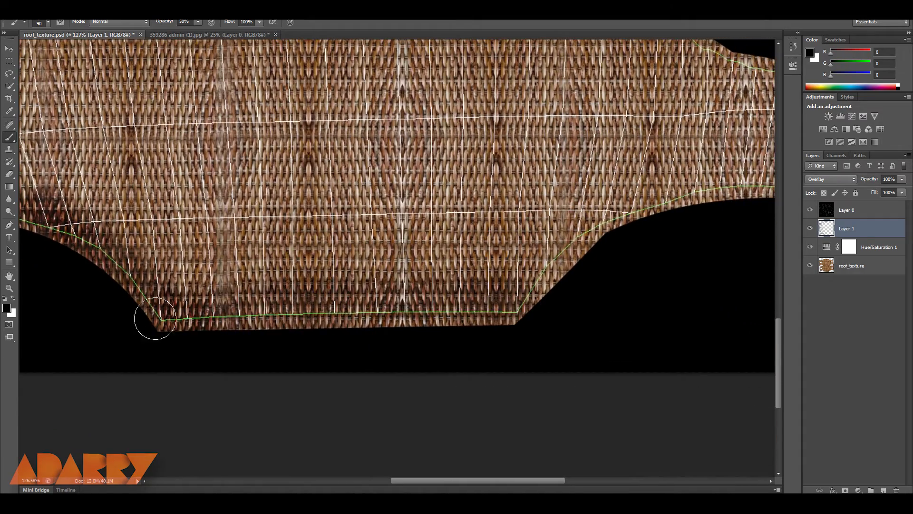
drag(440, 261, 246, 298)
mouse_move(335, 343)
mouse_down()
mouse_move(323, 345)
mouse_move(538, 221)
mouse_move(396, 284)
mouse_up()
mouse_move(512, 238)
mouse_down()
mouse_move(430, 255)
mouse_move(324, 327)
mouse_up()
drag(532, 130, 499, 320)
drag(465, 212, 448, 327)
mouse_move(350, 222)
mouse_down()
mouse_move(427, 200)
mouse_move(291, 255)
mouse_move(356, 299)
mouse_move(460, 317)
mouse_move(474, 266)
mouse_move(468, 182)
mouse_up()
drag(508, 86, 447, 207)
drag(437, 191, 451, 340)
drag(417, 244, 435, 339)
mouse_move(271, 129)
mouse_down()
mouse_move(425, 117)
mouse_move(442, 263)
mouse_move(385, 274)
mouse_move(264, 258)
mouse_move(168, 215)
mouse_move(221, 160)
mouse_move(310, 137)
mouse_up()
drag(356, 210, 393, 490)
mouse_move(264, 172)
mouse_down()
mouse_move(393, 133)
mouse_move(438, 245)
mouse_move(296, 241)
mouse_move(329, 196)
mouse_move(387, 414)
mouse_move(417, 394)
mouse_up()
mouse_move(138, 159)
mouse_down()
mouse_move(148, 183)
mouse_move(232, 230)
mouse_move(343, 259)
mouse_move(492, 227)
mouse_move(292, 258)
mouse_move(118, 180)
mouse_up()
mouse_move(482, 245)
mouse_down()
mouse_move(536, 330)
mouse_move(494, 252)
mouse_move(532, 389)
mouse_up()
Hide the UV template on Layer 0 and save roof_texture.psd.
scroll(334, 285, down, 10)
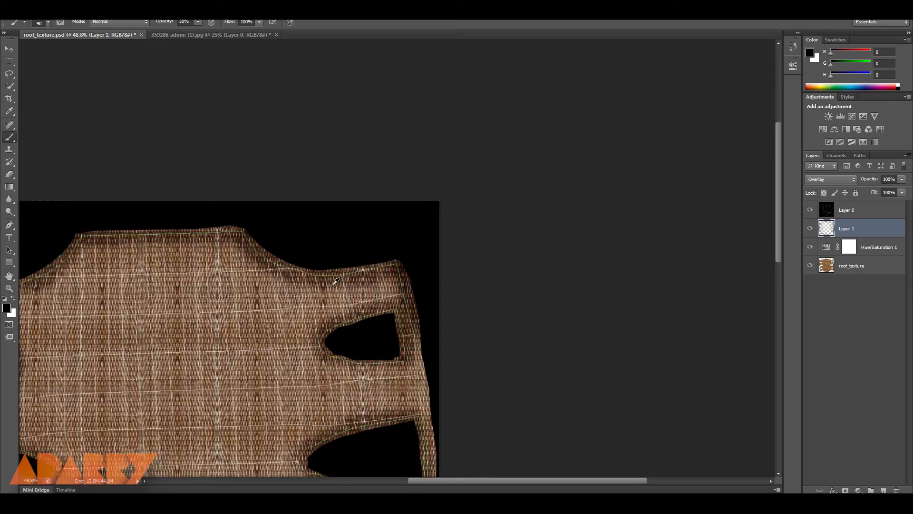
scroll(336, 281, down, 3)
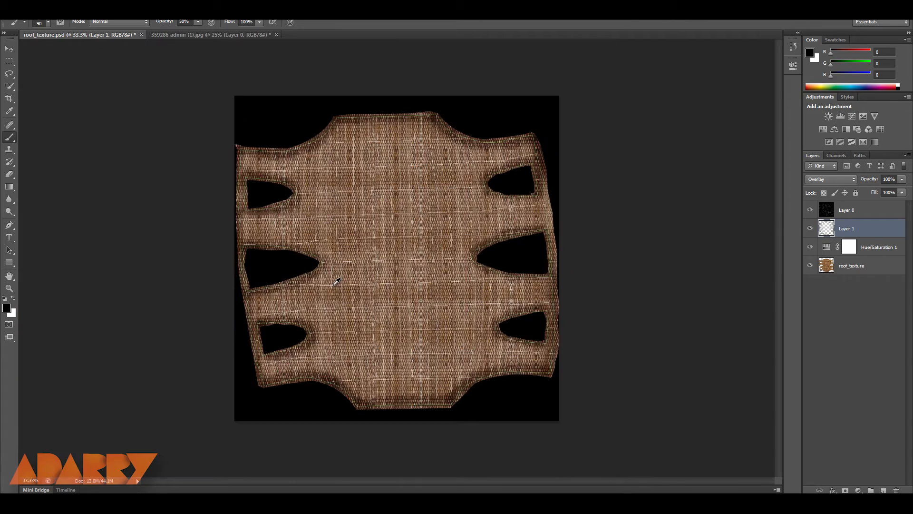
click(810, 211)
key(ctrl+s)
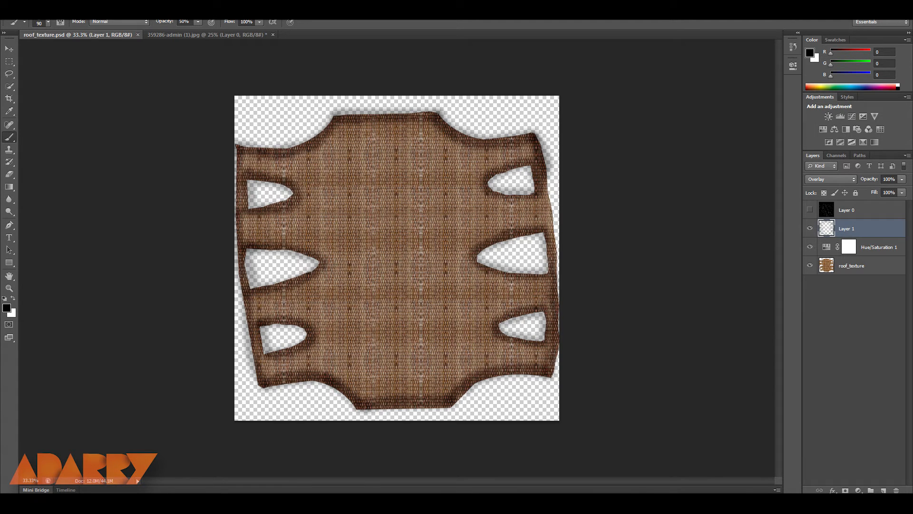
Switch to 3ds Max and examine the shaded roof edges and window surrounds from both sides of the houseboat.
key(alt+Tab)
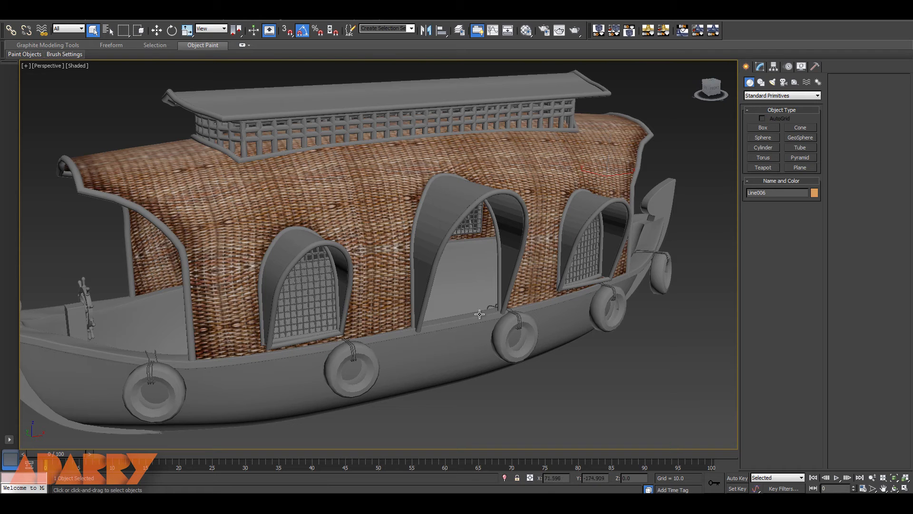
drag(507, 390, 506, 363)
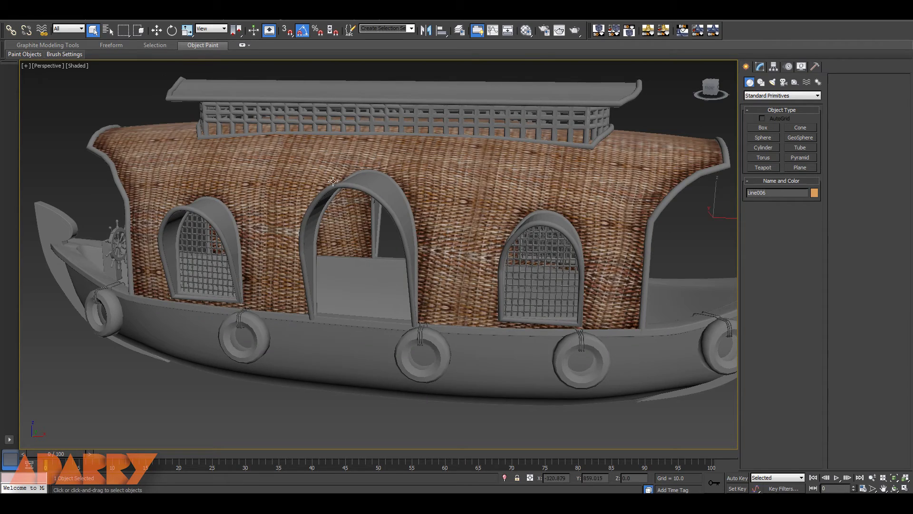
drag(431, 225, 491, 224)
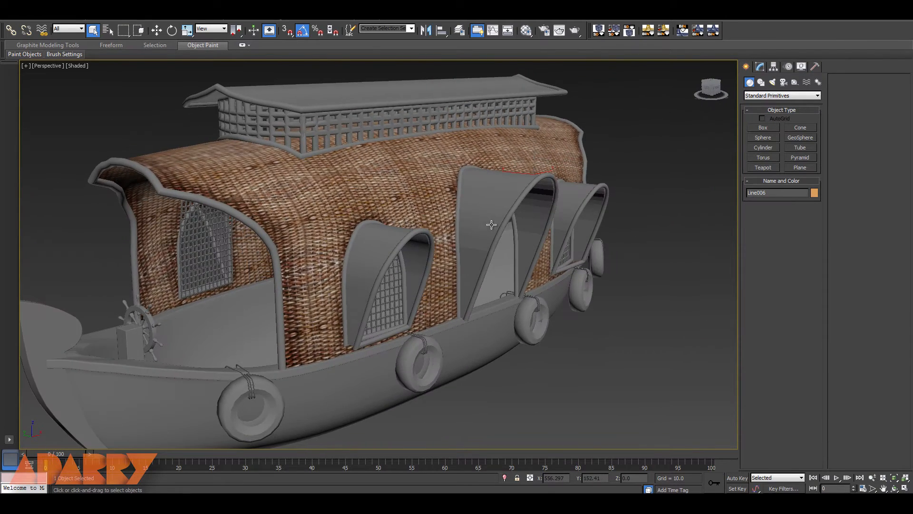
scroll(490, 224, down, 4)
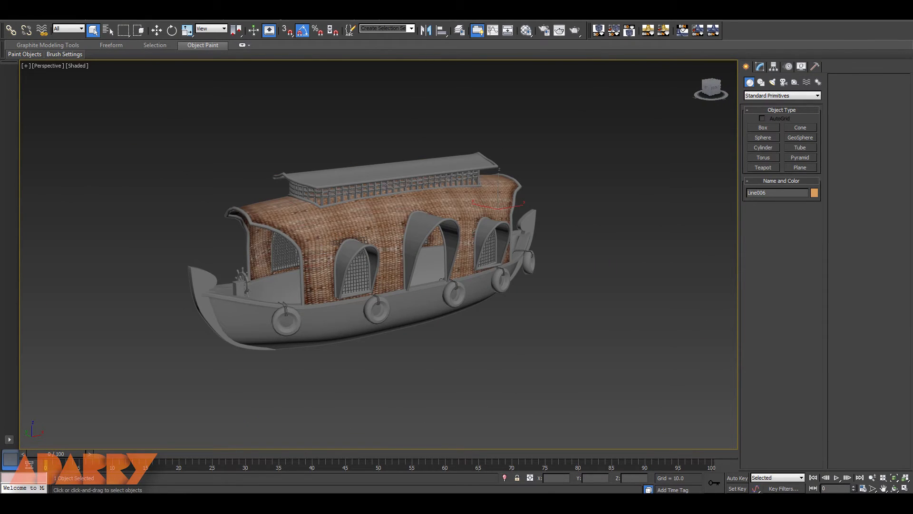
Switch to Photoshop, deepen the shading around the window openings with a 175 px brush, and check the saved texture in 3ds Max.
click(346, 503)
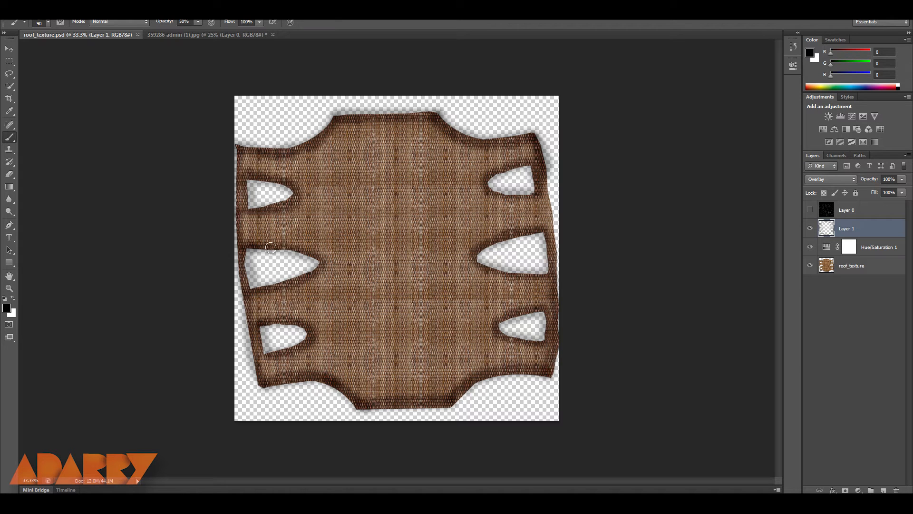
mouse_move(477, 264)
mouse_down()
mouse_move(547, 276)
mouse_move(486, 266)
mouse_move(478, 254)
mouse_move(537, 230)
mouse_move(493, 234)
mouse_move(476, 257)
mouse_up()
key(bracketright)
mouse_move(244, 246)
mouse_down()
mouse_move(285, 241)
mouse_move(324, 259)
mouse_move(254, 291)
mouse_up()
mouse_move(281, 203)
mouse_down()
mouse_move(253, 172)
mouse_move(298, 188)
mouse_up()
mouse_move(528, 162)
mouse_down()
mouse_move(493, 175)
mouse_move(504, 193)
mouse_move(530, 200)
mouse_move(506, 229)
mouse_up()
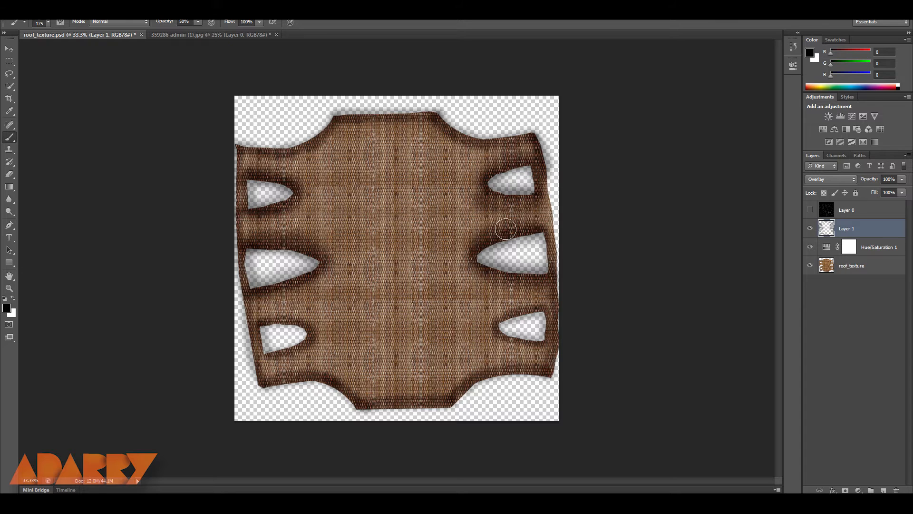
mouse_move(537, 311)
mouse_down()
mouse_move(497, 348)
mouse_move(540, 355)
mouse_up()
mouse_move(297, 333)
mouse_down()
mouse_move(304, 341)
mouse_move(271, 364)
mouse_move(261, 325)
mouse_up()
key(ctrl+s)
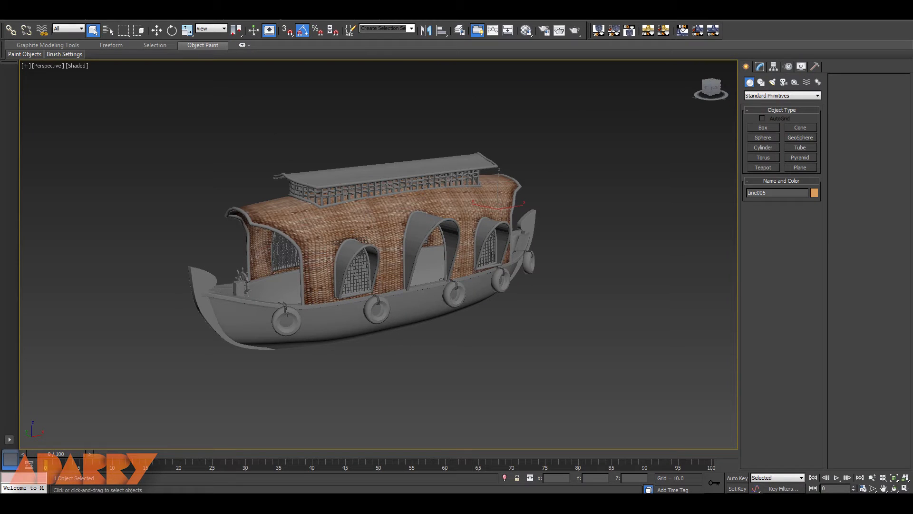
mouse_move(529, 335)
mouse_down()
mouse_move(536, 322)
mouse_move(515, 332)
mouse_up()
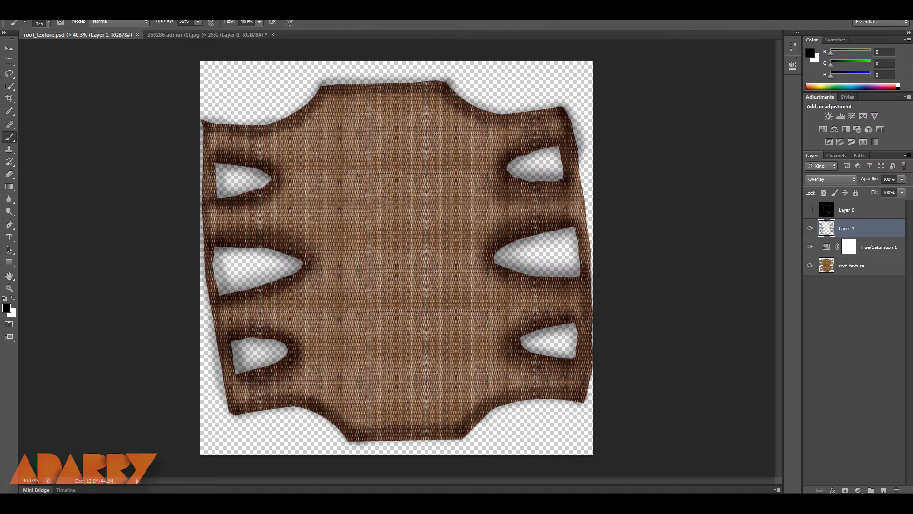
Open wide_bamboo_texture (2).png in Photoshop and copy its bamboo pole into roof_texture.psd.
key(v)
key(alt+f)
click(37, 26)
click(491, 157)
click(513, 335)
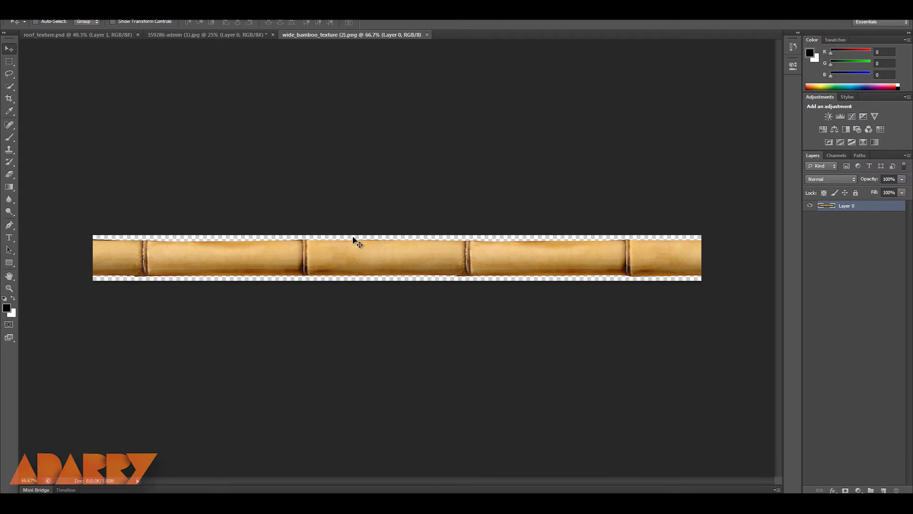
drag(386, 249, 180, 47)
drag(126, 29, 402, 184)
Rotate the bamboo pole 90° counterclockwise, scale it to about 21%, and place it vertically over the upper-left window opening.
key(ctrl+t)
right_click(401, 183)
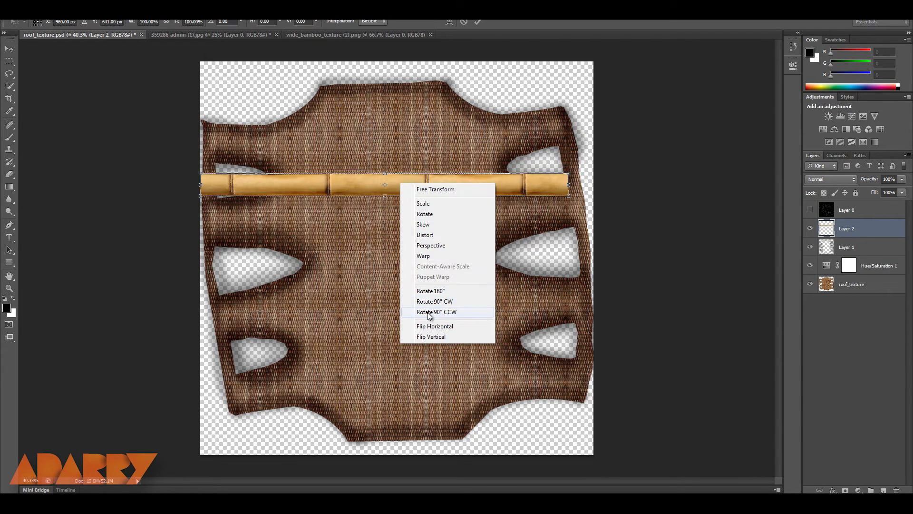
click(428, 311)
drag(379, 138, 227, 225)
drag(244, 88, 221, 145)
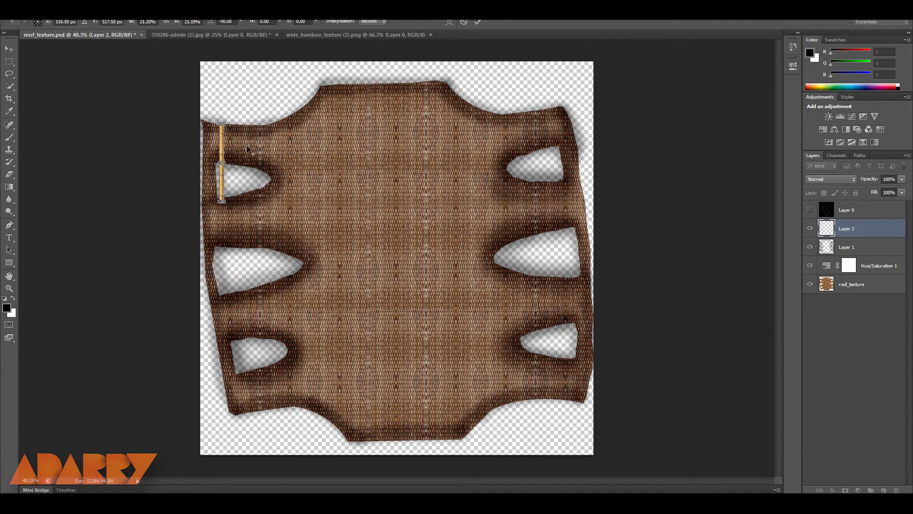
scroll(246, 144, up, 3)
drag(191, 126, 190, 121)
scroll(275, 148, down, 4)
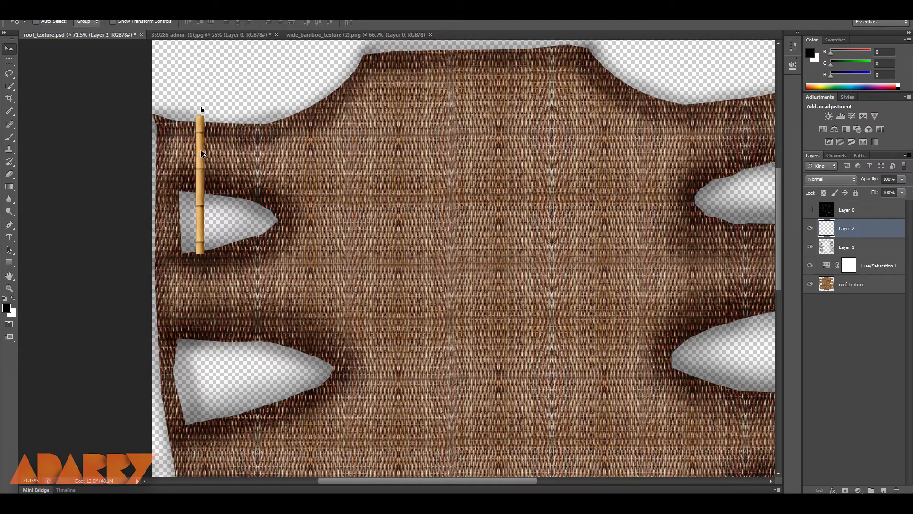
Duplicate the bamboo pole straight down so the copy continues it below the upper-left opening.
drag(200, 149, 201, 290)
scroll(201, 290, up, 4)
scroll(213, 247, up, 6)
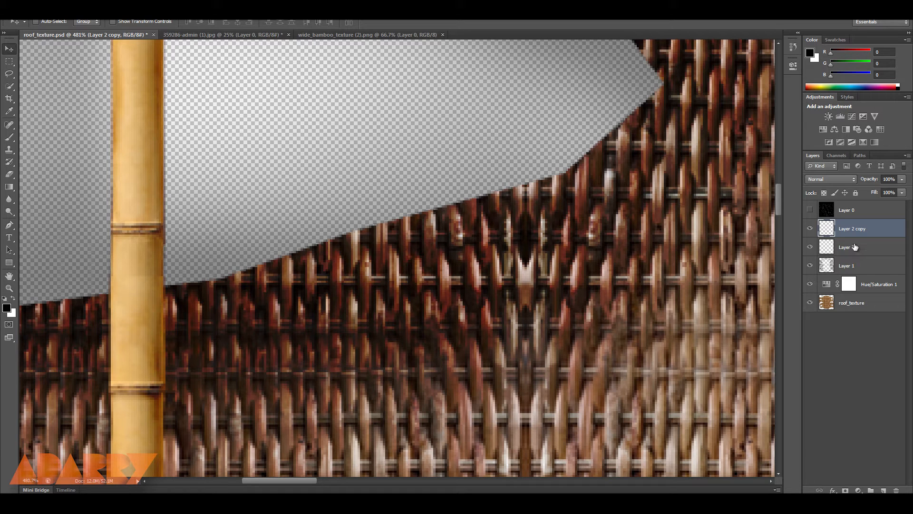
Add a layer mask to the copied bamboo layer and reduce the brush size to 10 px.
click(845, 490)
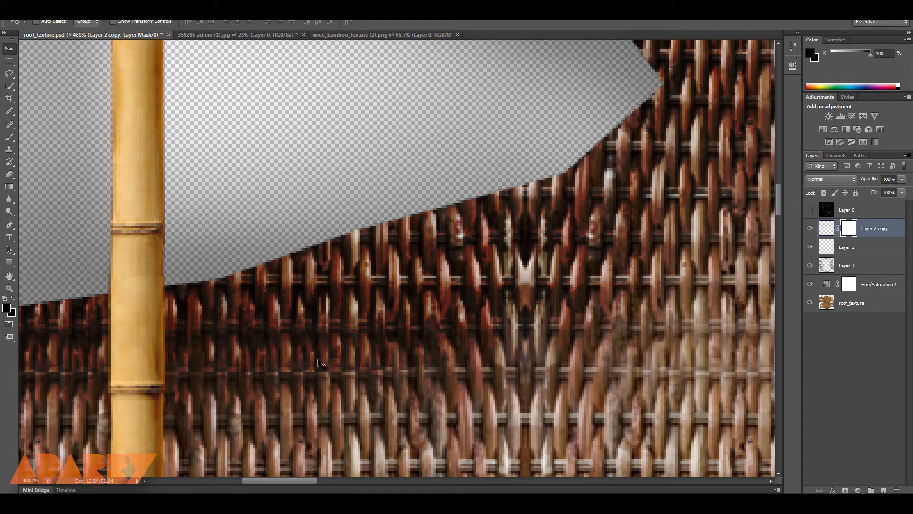
key(b)
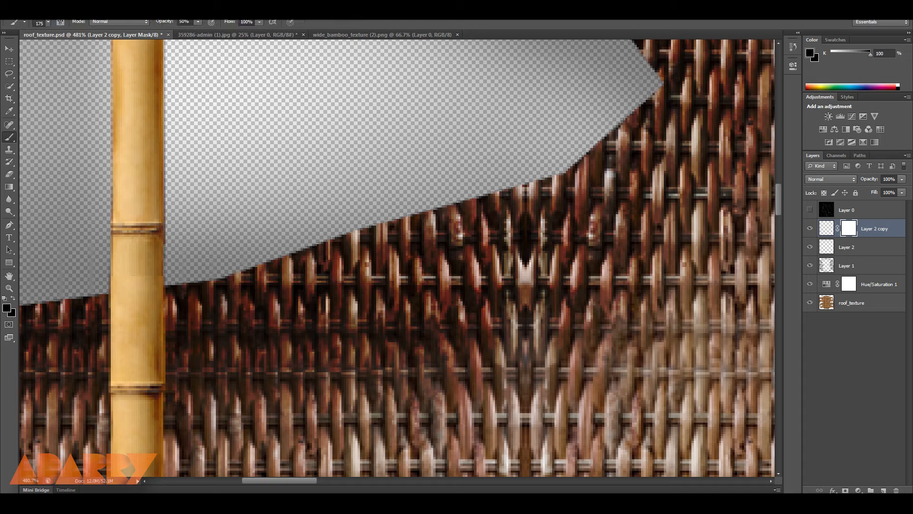
key(bracketleft)
key(bracketleft)
key(bracketleft)
key(bracketleft)
key(bracketleft)
key(bracketleft)
key(bracketleft)
key(bracketleft)
key(bracketleft)
key(bracketleft)
key(bracketleft)
key(bracketleft)
Merge the two bamboo layers into one and rename the merged layer "bamboo".
scroll(334, 303, down, 5)
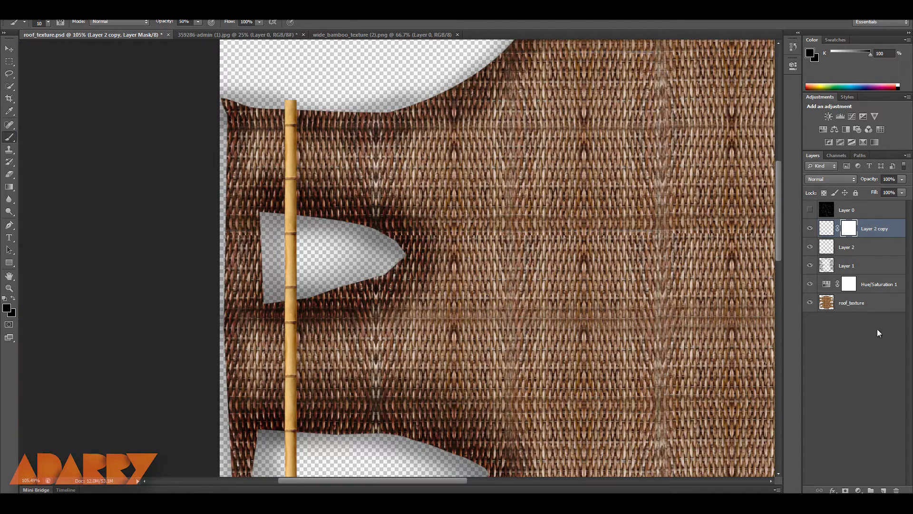
shift+click(858, 247)
key(ctrl+e)
double_click(852, 230)
key(BackSpace)
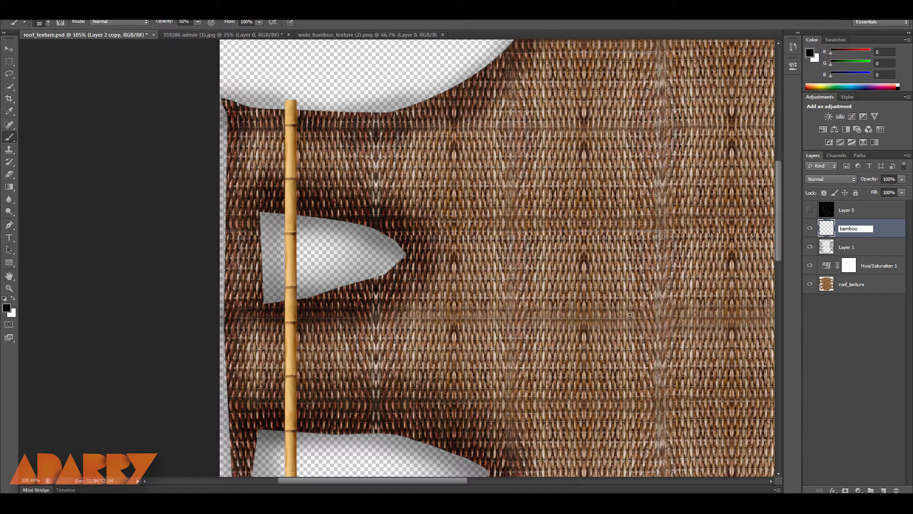
Tilt the bamboo pole along the left roof edge and duplicate it downward, aligning the copy so the pole continues past the lower-left opening.
key(Return)
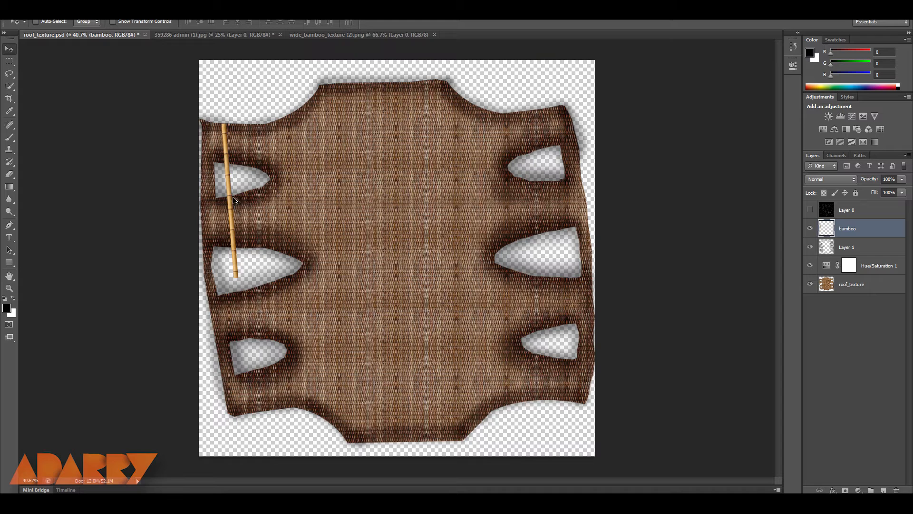
drag(235, 276, 241, 346)
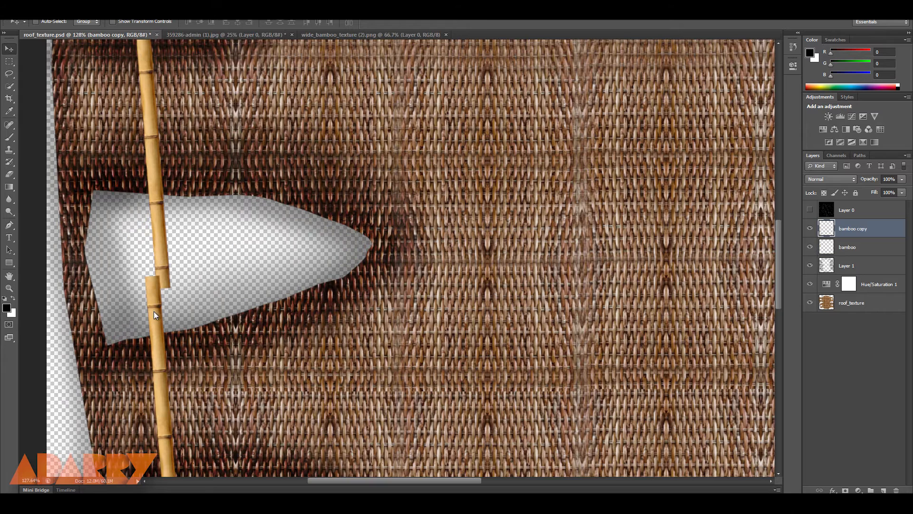
key(Right)
key(Right)
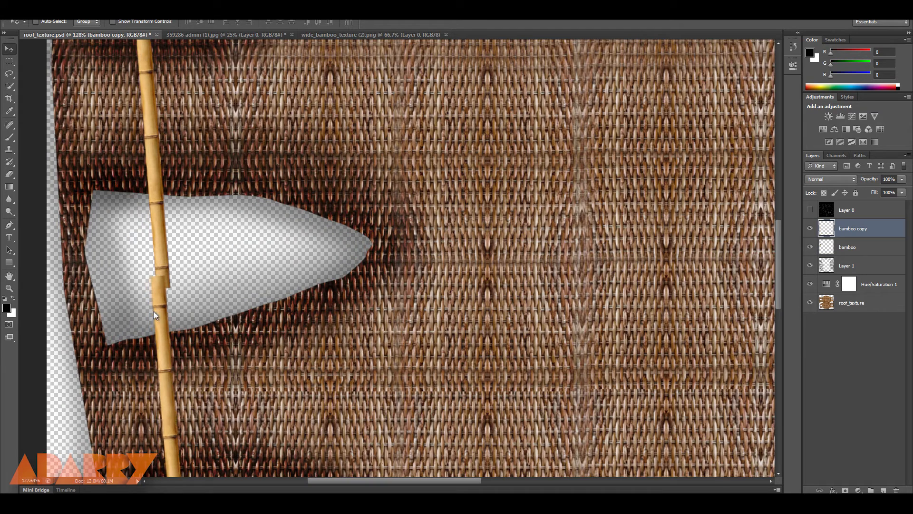
key(Right)
key(Right)
key(Right)
key(Down)
key(Down)
key(Down)
key(Down)
key(Down)
key(Down)
key(Down)
key(Right)
key(Right)
key(Right)
scroll(290, 280, down, 4)
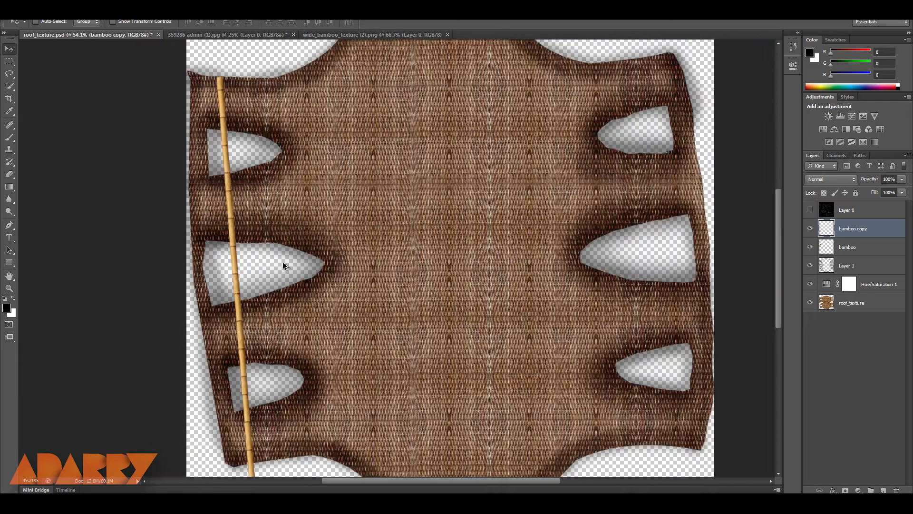
scroll(284, 265, down, 1)
Merge the two bamboo layers into one full-length pole and duplicate it three times across the left part of the roof.
shift+click(871, 246)
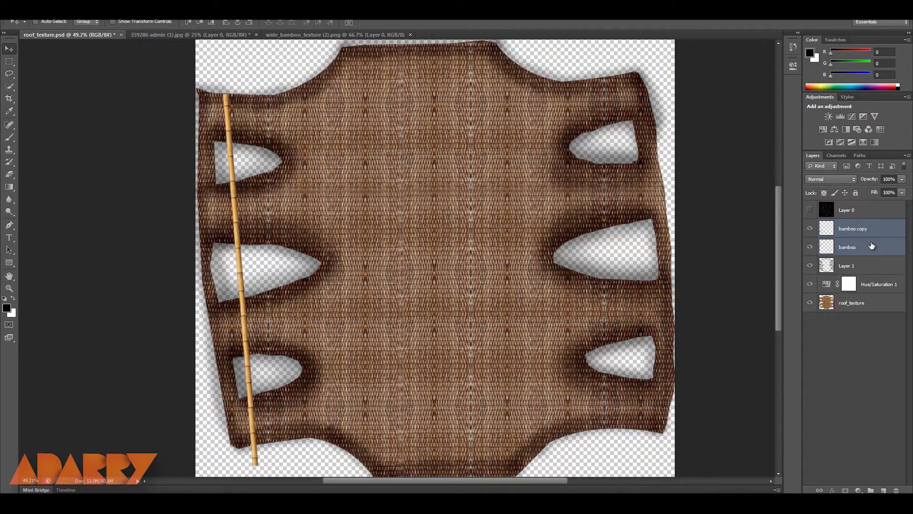
key(ctrl+e)
drag(235, 212, 347, 152)
scroll(392, 188, down, 1)
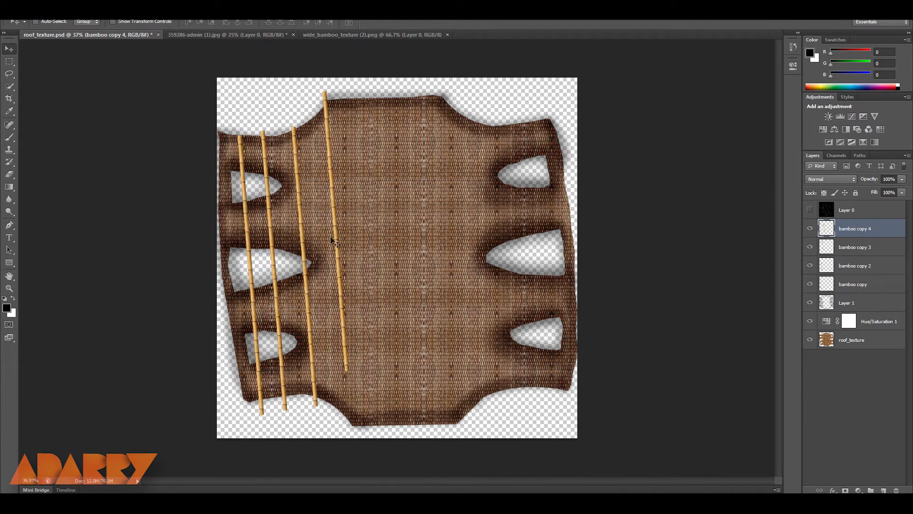
Extend the fourth pole to the lower roof edge with a downward copy and merge the two layers into one.
drag(336, 240, 342, 324)
shift+click(862, 248)
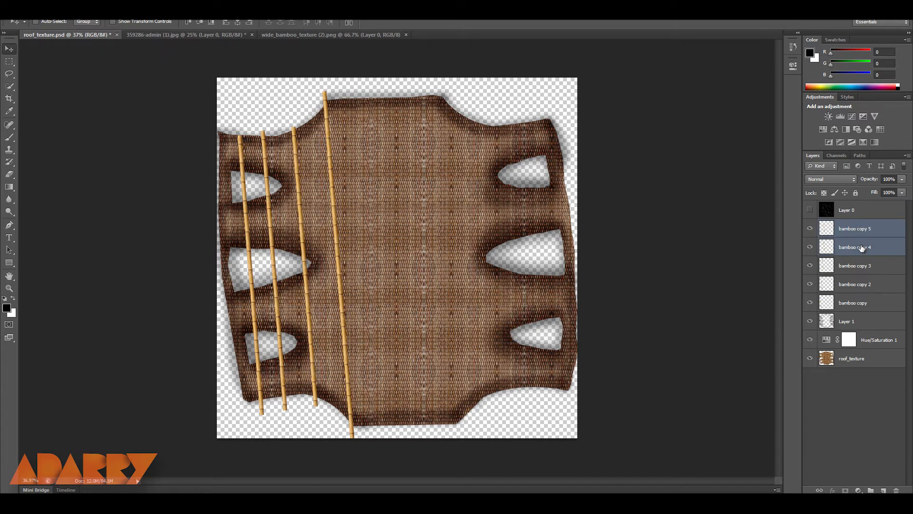
key(ctrl+e)
Duplicate the long pole at regular intervals across the roof's centre and right side, plus one extra copy for transforming.
drag(337, 255, 479, 267)
drag(479, 267, 545, 272)
drag(544, 272, 469, 255)
drag(469, 255, 469, 255)
key(ctrl+t)
right_click(469, 244)
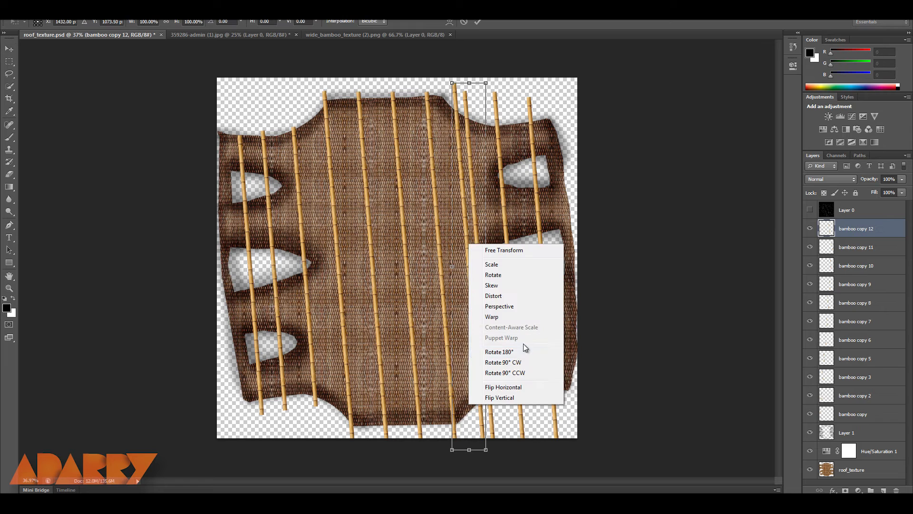
click(526, 353)
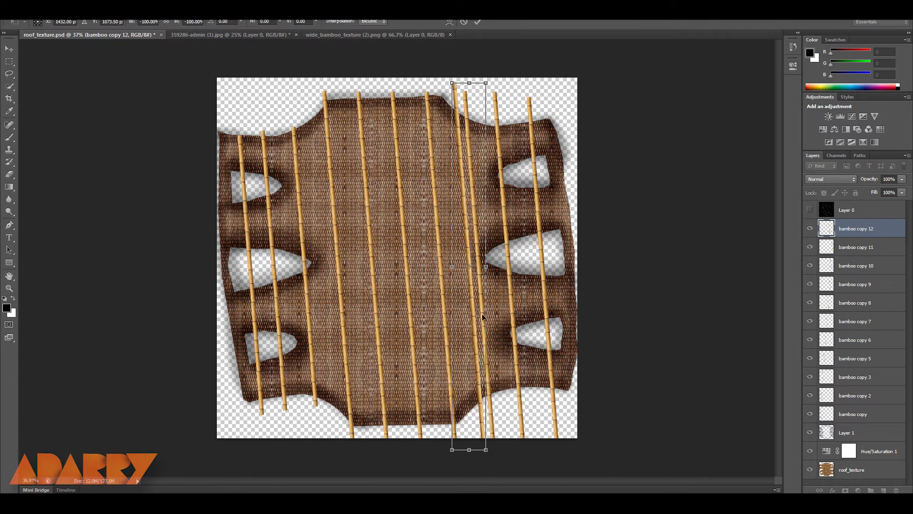
key(ctrl+z)
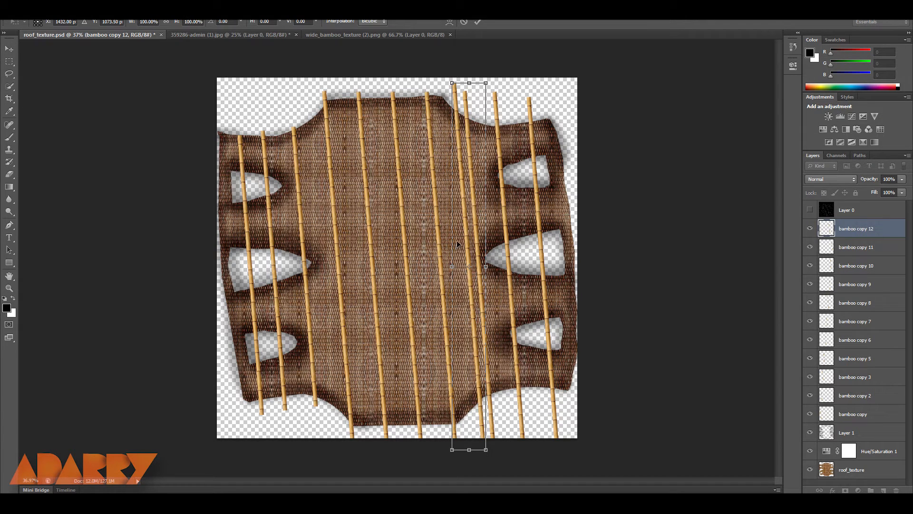
Rotate the extra pole 90° counterclockwise, tilt it slightly, and lay it across the roof above the upper window openings.
right_click(464, 242)
click(517, 370)
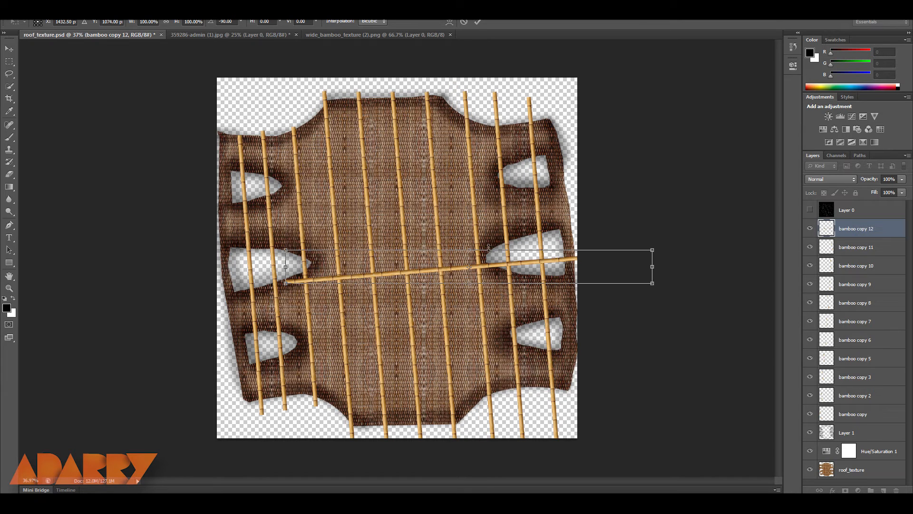
drag(482, 273, 434, 149)
drag(591, 134, 617, 130)
drag(467, 146, 459, 143)
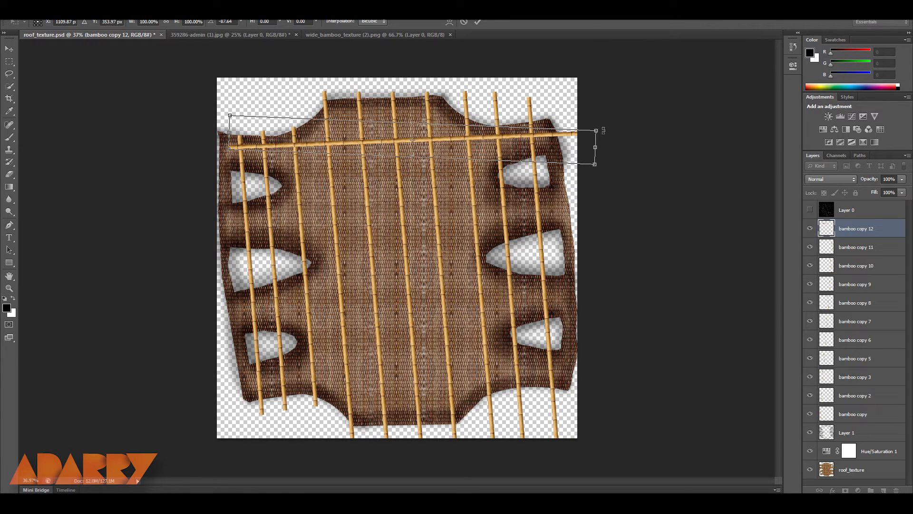
drag(601, 130, 559, 144)
drag(460, 140, 444, 142)
key(Return)
Duplicate the horizontal pole at three lower positions down the roof, adjusting the tilt of the first copy.
drag(450, 142, 459, 217)
key(ctrl+t)
drag(573, 218, 569, 215)
key(Return)
drag(462, 224, 473, 374)
Save the roof texture and switch to 3ds Max to check the bamboo grid on the houseboat roof.
scroll(533, 243, down, 2)
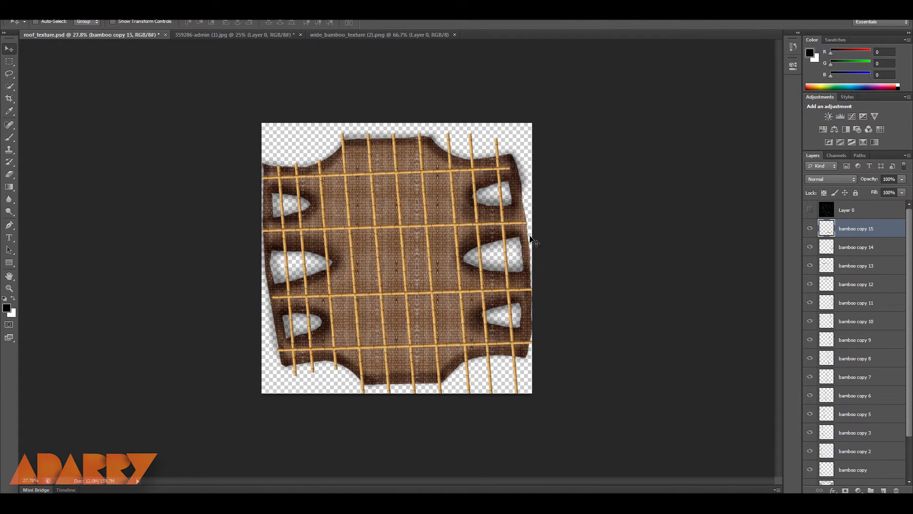
scroll(870, 392, down, 2)
key(ctrl+s)
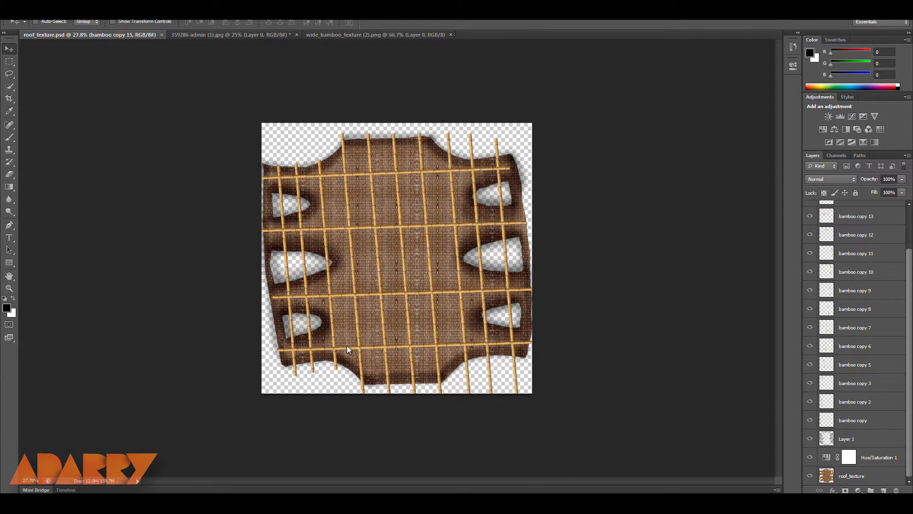
key(alt+Tab)
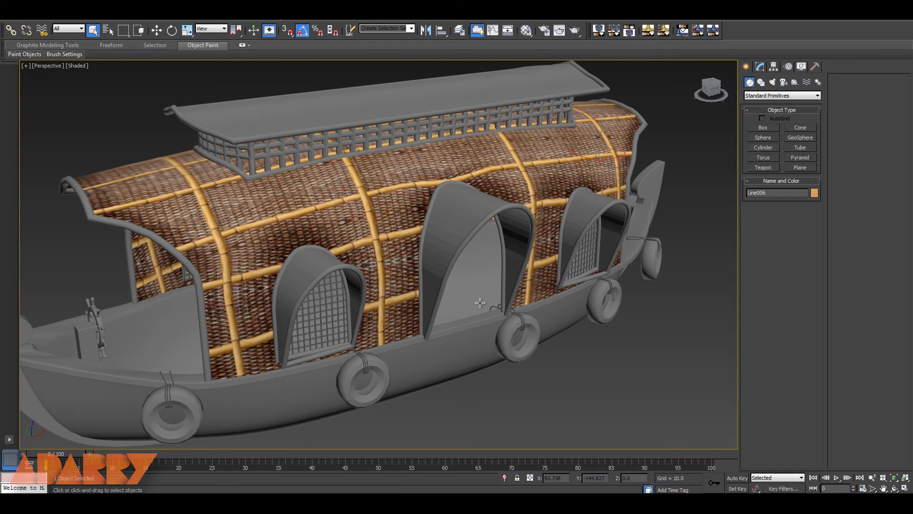
scroll(480, 303, down, 3)
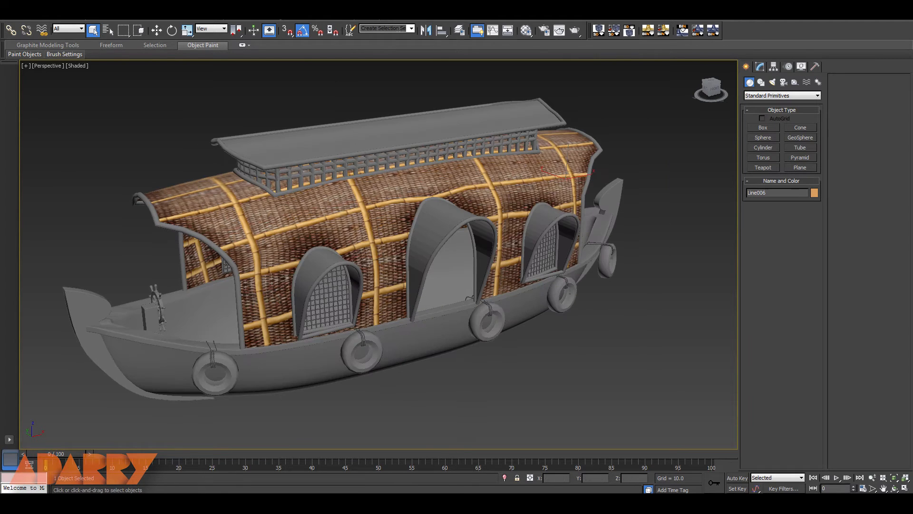
Return to Photoshop, merge all the bamboo layers into one, and rename the merged layer "bamboo_texture".
key(alt+Tab)
scroll(573, 290, up, 1)
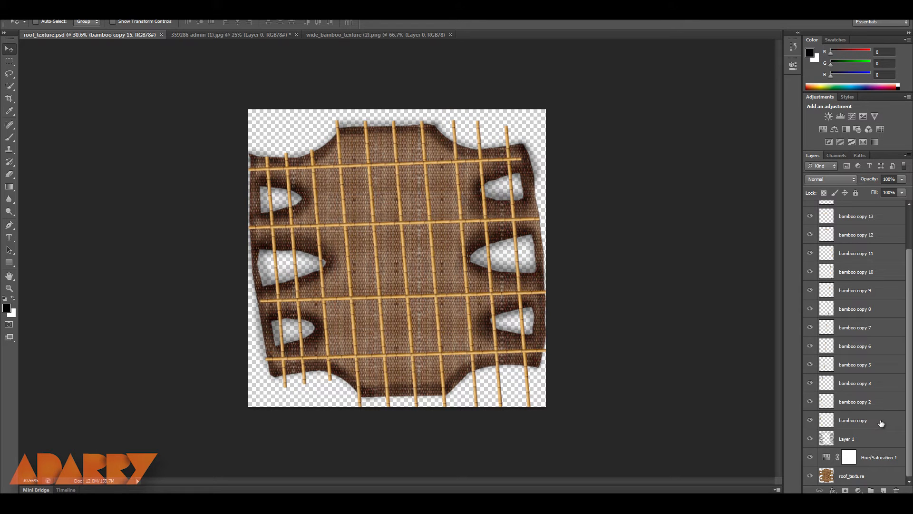
click(863, 421)
scroll(878, 333, up, 3)
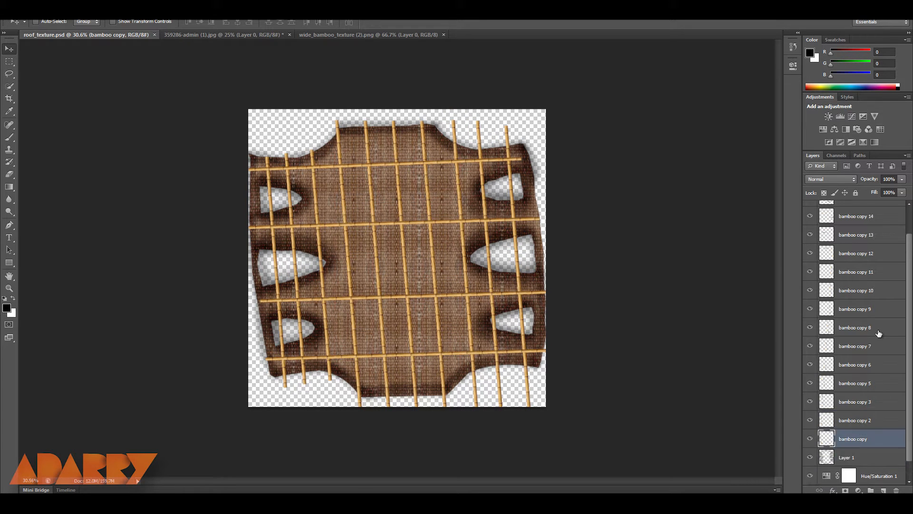
shift+click(870, 234)
key(ctrl+e)
double_click(874, 228)
click(880, 228)
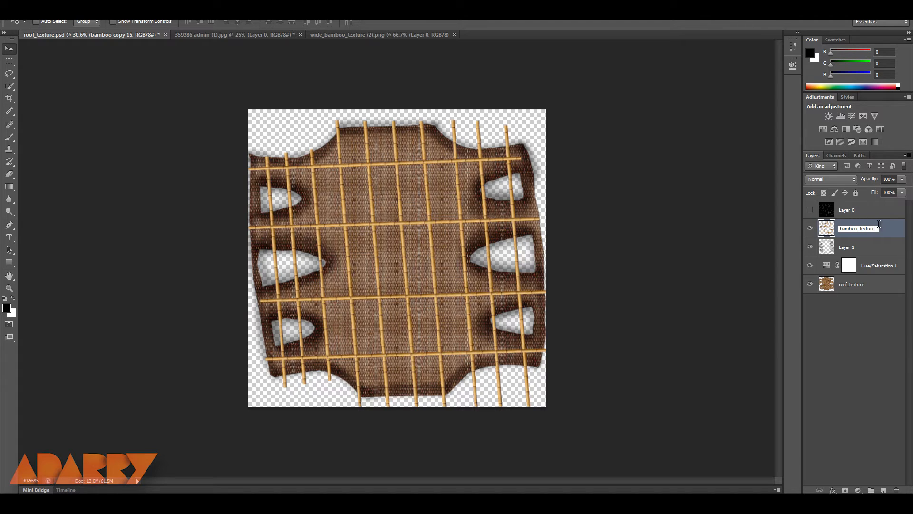
key(Return)
Add a Hue/Saturation adjustment clipped to the bamboo_texture layer, with hue at -1 and reduced saturation.
scroll(444, 315, up, 2)
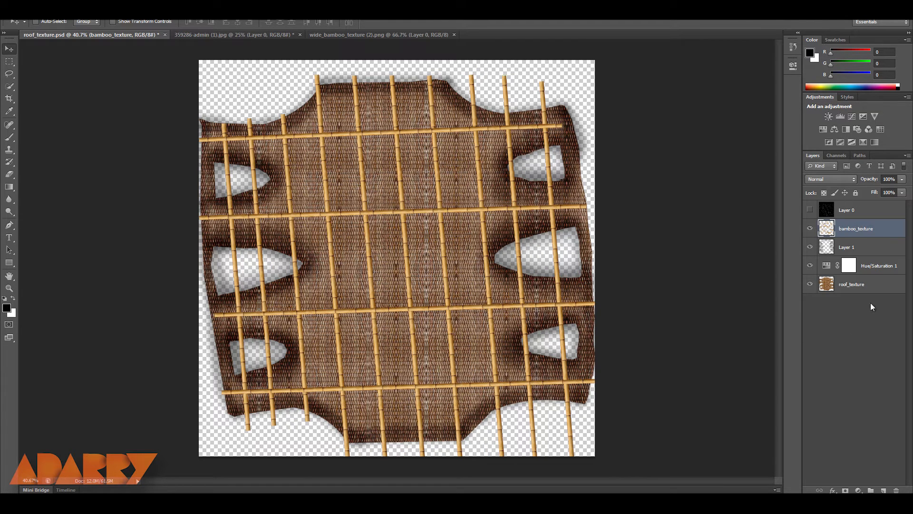
click(858, 490)
click(839, 373)
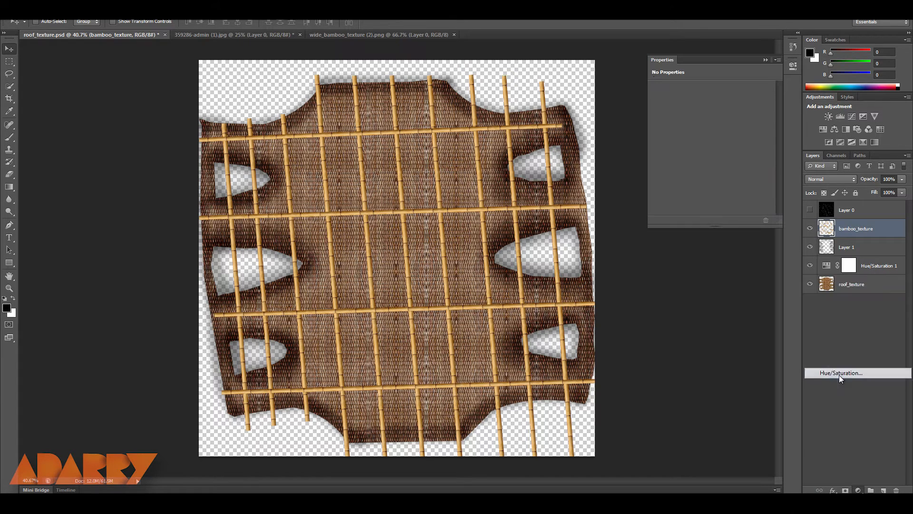
click(839, 374)
drag(712, 143, 706, 149)
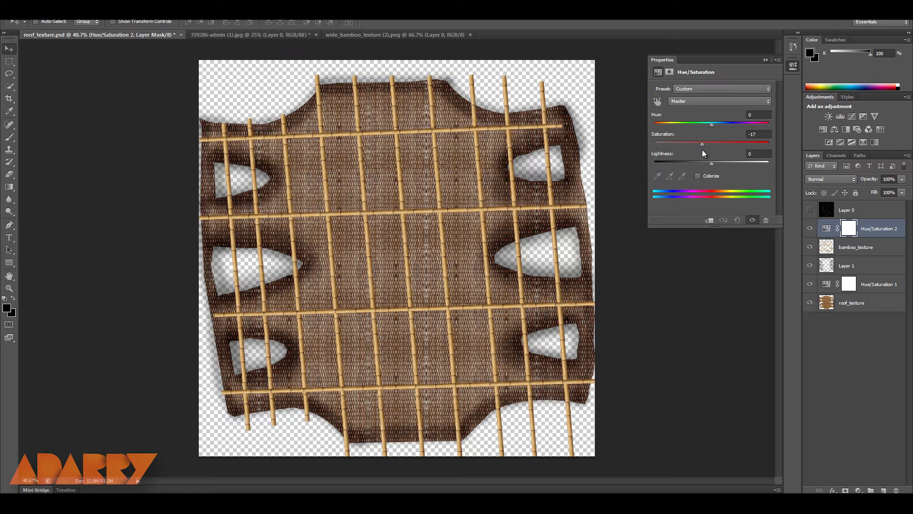
drag(702, 151, 716, 124)
alt+click(885, 238)
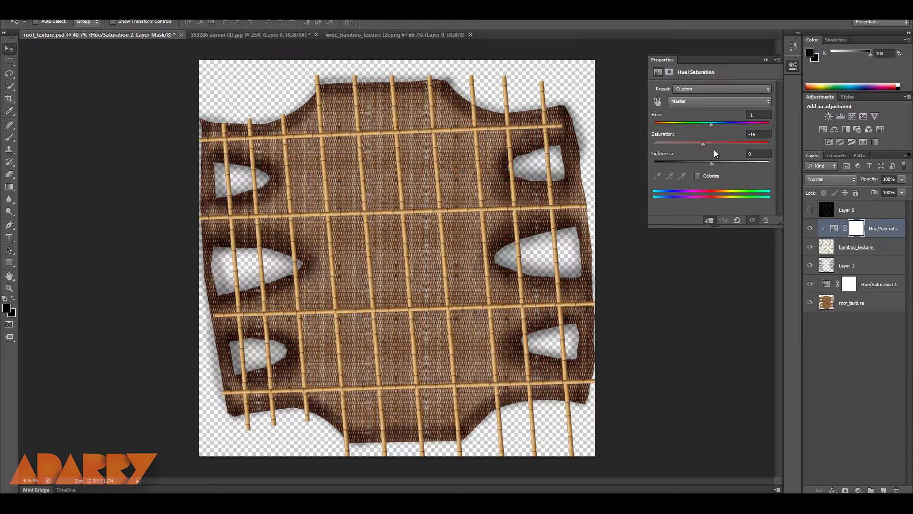
drag(696, 146, 684, 149)
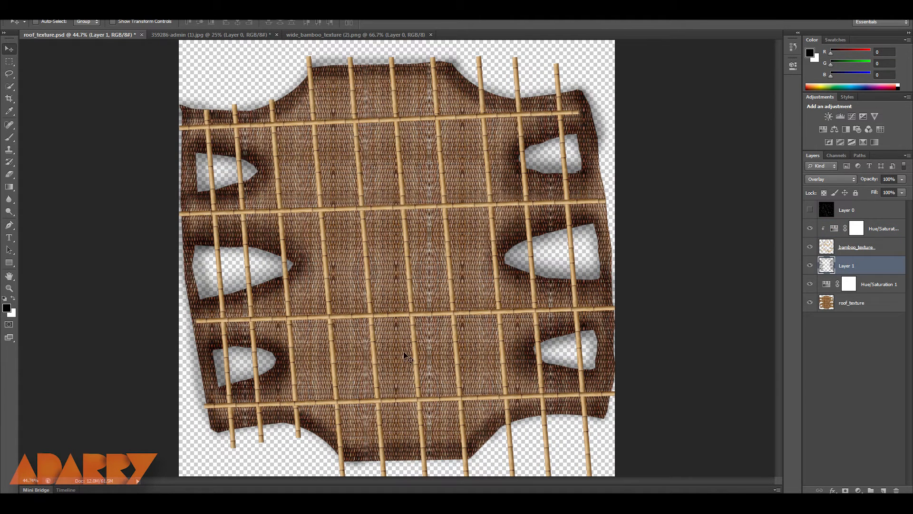
Create a new layer directly below bamboo_texture and set its blend mode to Overlay.
click(882, 246)
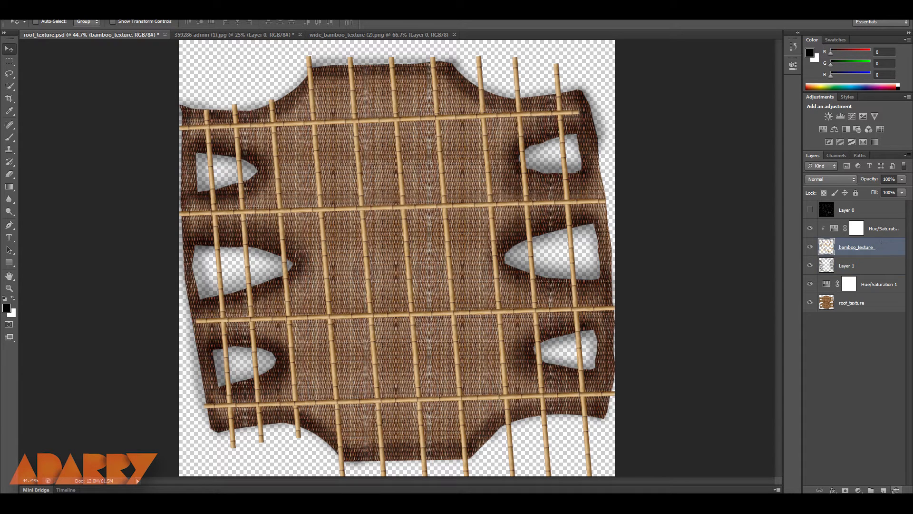
ctrl+click(884, 490)
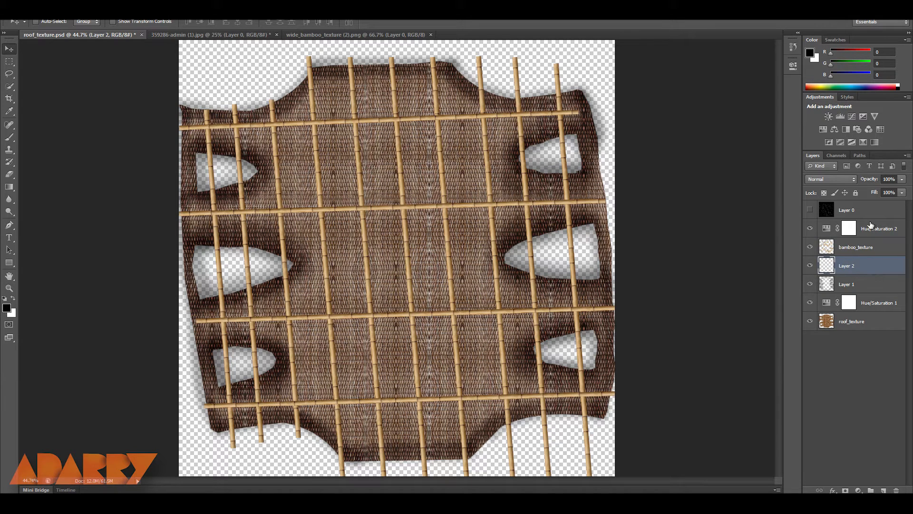
click(843, 181)
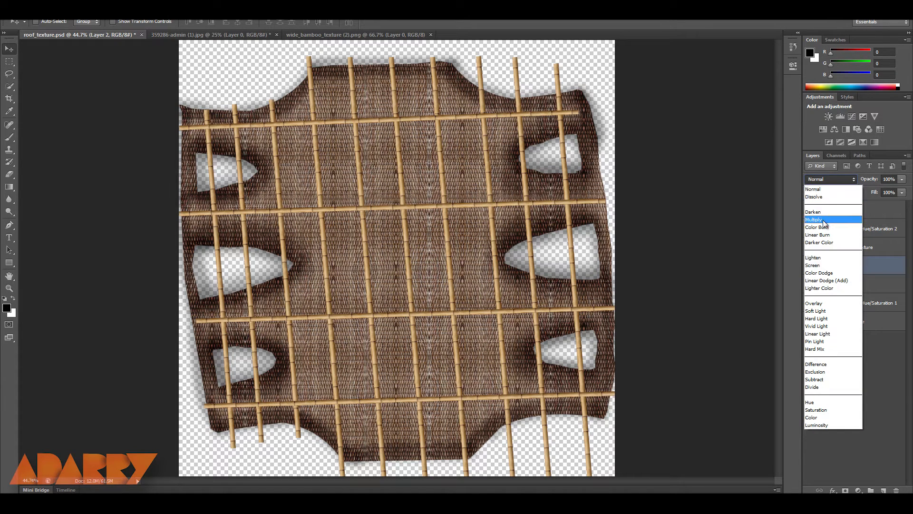
click(814, 303)
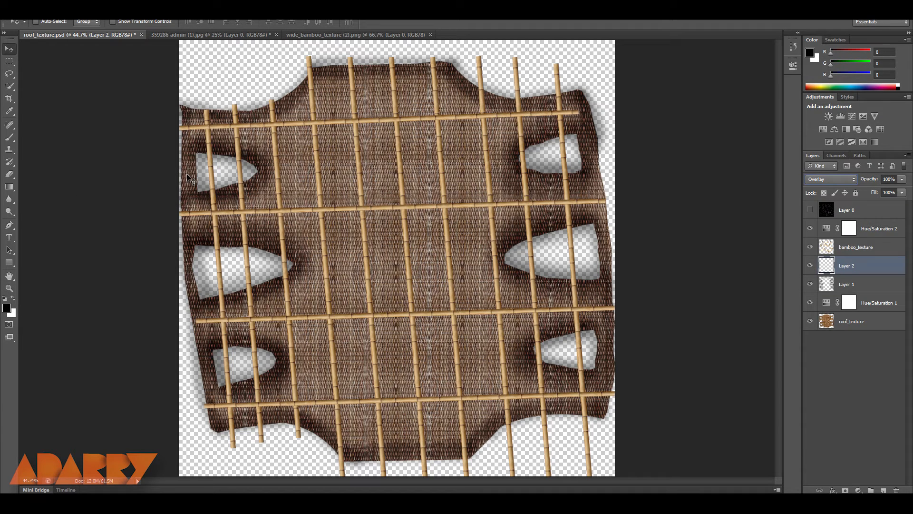
Paint black shading along the second horizontal bamboo pole with a 50 px brush at 50% opacity.
key(b)
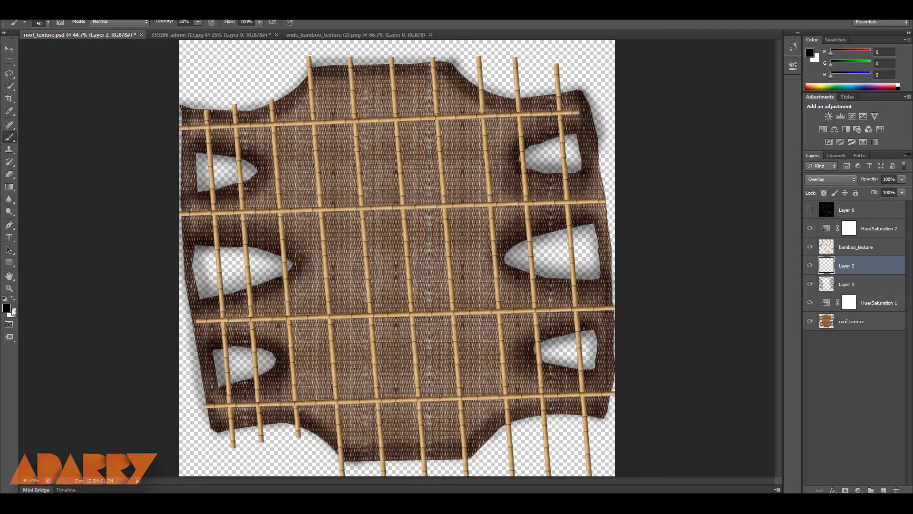
scroll(310, 211, up, 7)
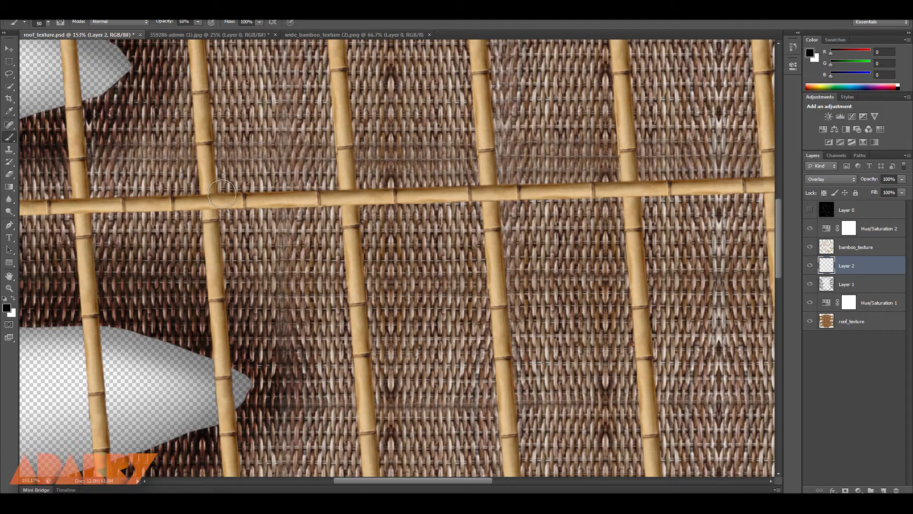
mouse_move(222, 194)
mouse_down()
mouse_move(385, 200)
mouse_move(501, 193)
mouse_move(284, 190)
mouse_up()
drag(479, 197, 257, 205)
key(space)
drag(617, 215, 334, 237)
mouse_move(431, 222)
mouse_down()
mouse_move(248, 221)
mouse_move(576, 207)
mouse_up()
drag(525, 202, 287, 224)
scroll(288, 236, down, 1)
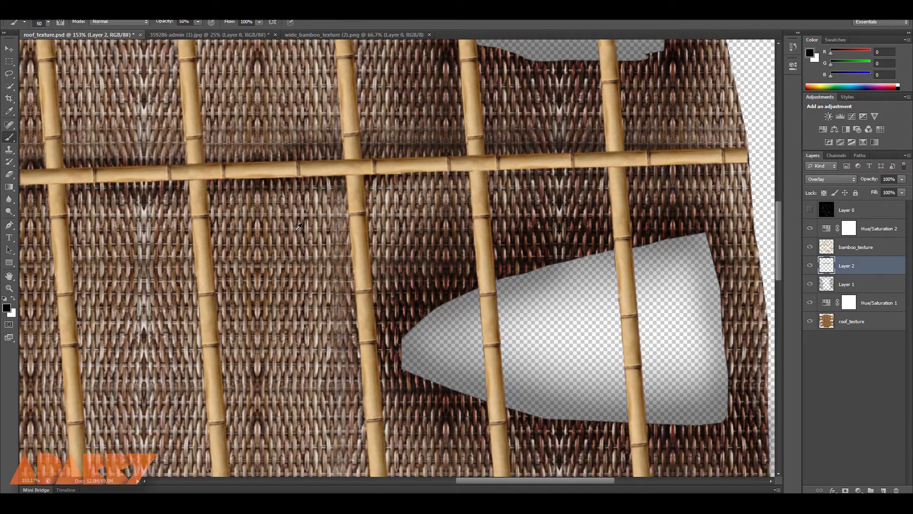
scroll(291, 235, down, 5)
scroll(333, 231, up, 5)
drag(333, 235, 607, 277)
drag(469, 242, 151, 244)
drag(266, 241, 150, 242)
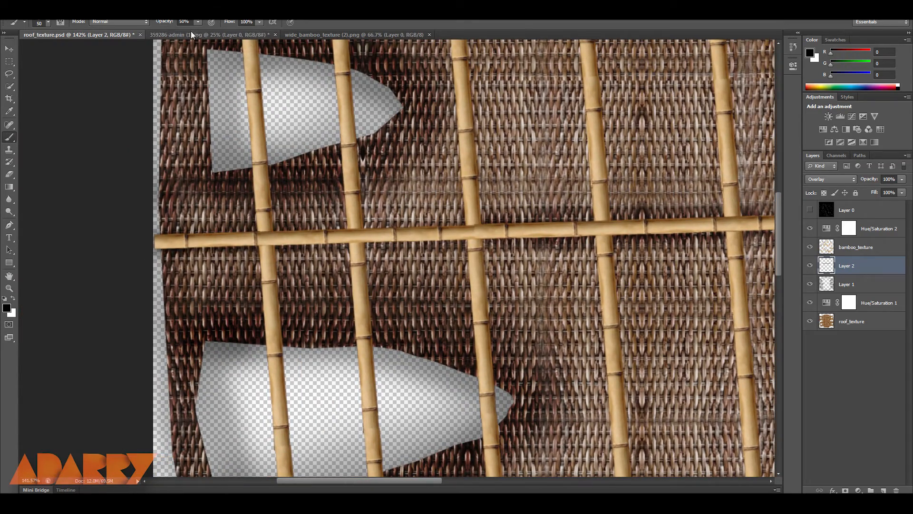
Enlarge the brush to 80 px and paint stronger shadows along the horizontal bamboo poles in the upper roof.
text(75)
key(Return)
drag(525, 210, 476, 489)
mouse_move(137, 256)
mouse_down()
mouse_move(657, 226)
mouse_move(293, 230)
mouse_move(711, 218)
mouse_up()
key(bracketright)
key(bracketright)
mouse_move(100, 244)
mouse_down()
mouse_move(313, 240)
mouse_move(474, 229)
mouse_up()
mouse_move(380, 214)
mouse_down()
mouse_move(54, 216)
mouse_move(668, 210)
mouse_up()
drag(238, 229, 457, 251)
Paint shadows along the sides of the vertical bamboo poles in the upper part of the roof.
drag(294, 61, 325, 421)
drag(426, 59, 459, 375)
drag(544, 333, 396, 147)
drag(435, 67, 465, 386)
drag(464, 386, 552, 325)
drag(257, 139, 276, 329)
drag(390, 101, 408, 286)
drag(304, 251, 504, 297)
mouse_move(319, 62)
mouse_down()
mouse_move(327, 262)
mouse_move(344, 363)
mouse_up()
drag(304, 209, 387, 359)
drag(261, 47, 286, 378)
drag(285, 371, 275, 234)
drag(271, 206, 285, 374)
drag(204, 267, 374, 312)
mouse_move(304, 67)
mouse_down()
mouse_move(299, 167)
mouse_move(311, 417)
mouse_up()
drag(381, 365, 366, 163)
drag(428, 172, 463, 383)
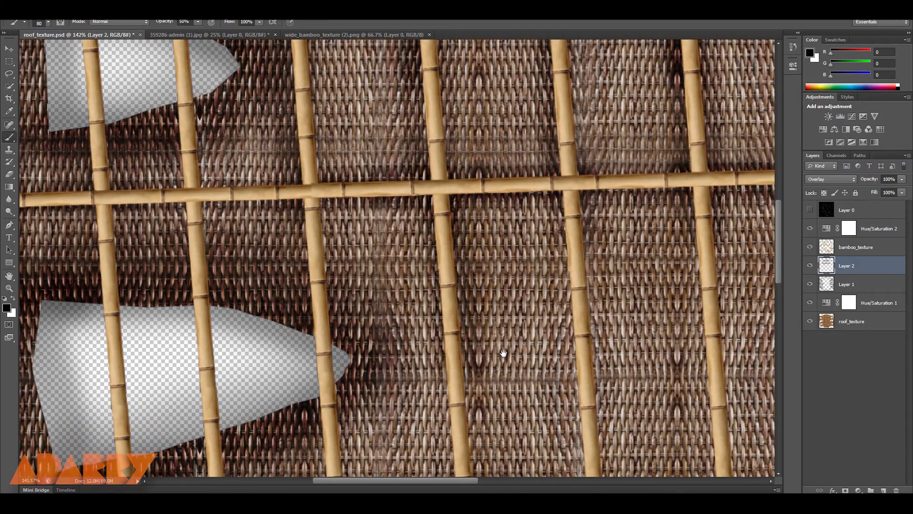
Paint shadows along the third horizontal bamboo pole, between the middle and lower window openings.
drag(333, 415, 266, 196)
drag(91, 319, 602, 308)
mouse_move(556, 249)
mouse_down()
mouse_move(461, 255)
mouse_move(146, 207)
mouse_up()
drag(183, 258, 499, 257)
drag(559, 206, 195, 216)
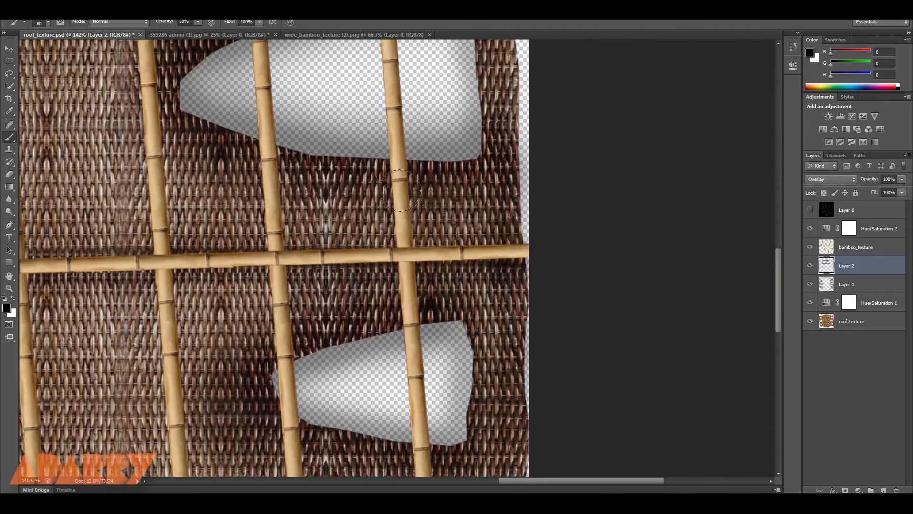
Paint shadows along the vertical bamboo poles around the middle and lower window openings on the roof's right side.
drag(305, 247, 395, 266)
drag(242, 102, 262, 413)
drag(278, 155, 273, 452)
drag(216, 128, 225, 428)
mouse_move(290, 334)
mouse_down()
mouse_move(322, 216)
mouse_move(421, 304)
mouse_up()
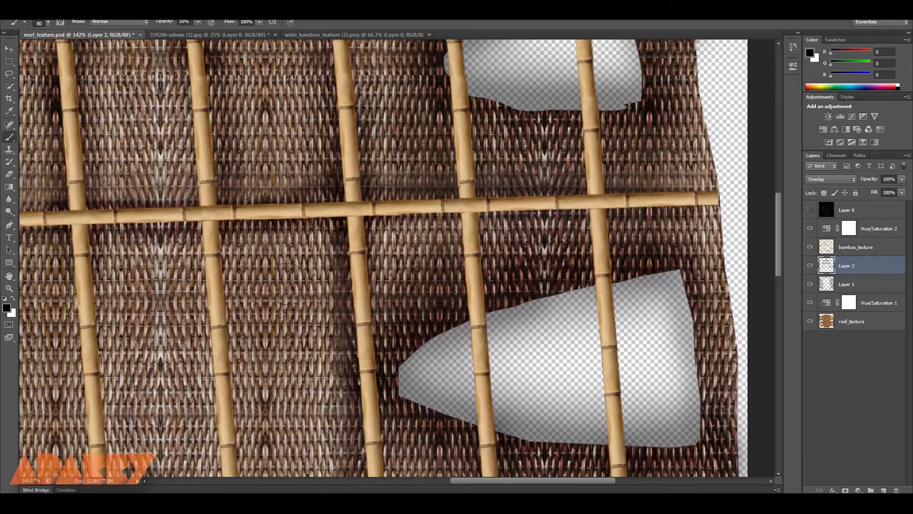
mouse_move(219, 367)
mouse_down()
mouse_move(271, 353)
mouse_move(216, 209)
mouse_move(219, 122)
mouse_up()
drag(219, 123, 245, 340)
drag(279, 343, 280, 336)
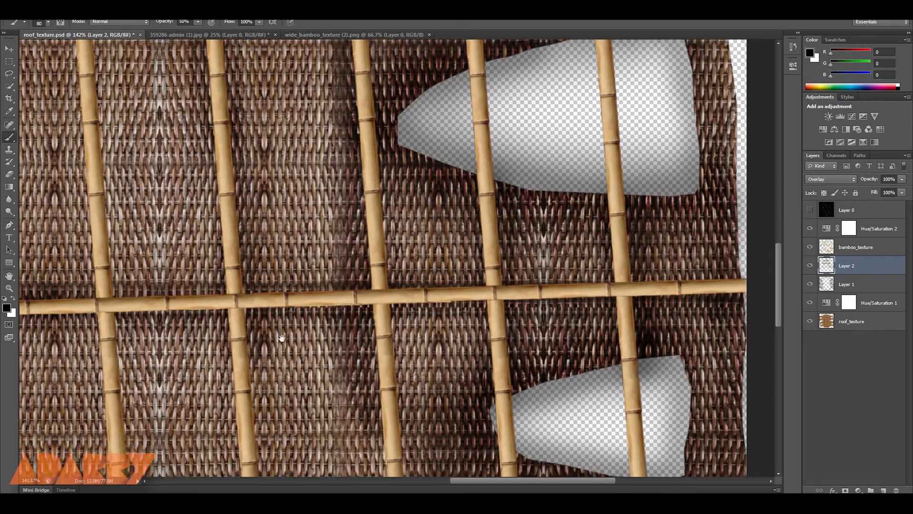
drag(147, 103, 332, 298)
mouse_move(263, 185)
mouse_down()
mouse_move(281, 341)
mouse_move(258, 174)
mouse_move(268, 323)
mouse_up()
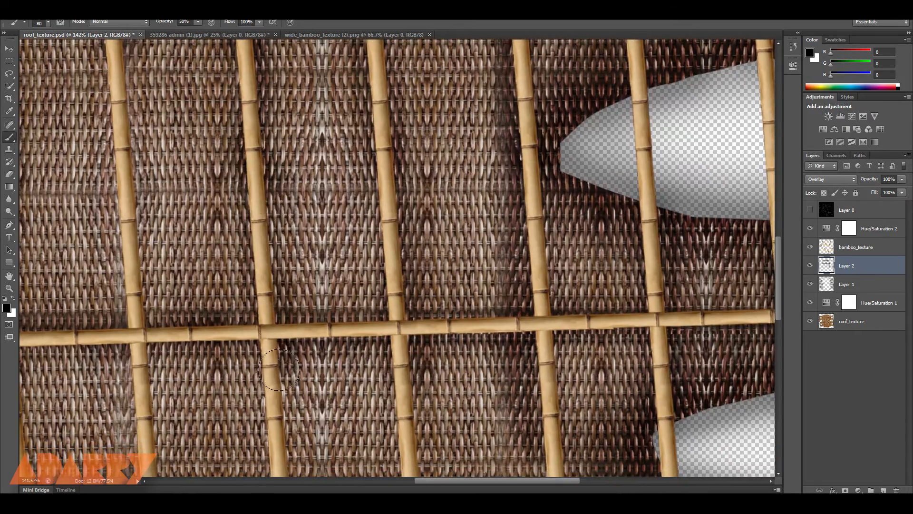
Paint shadows along the vertical bamboo poles in the roof's central section above the third horizontal pole.
drag(75, 52, 192, 143)
drag(244, 301, 253, 409)
drag(223, 114, 246, 362)
drag(234, 97, 247, 316)
drag(59, 176, 314, 228)
drag(421, 348, 376, 109)
drag(412, 417, 376, 270)
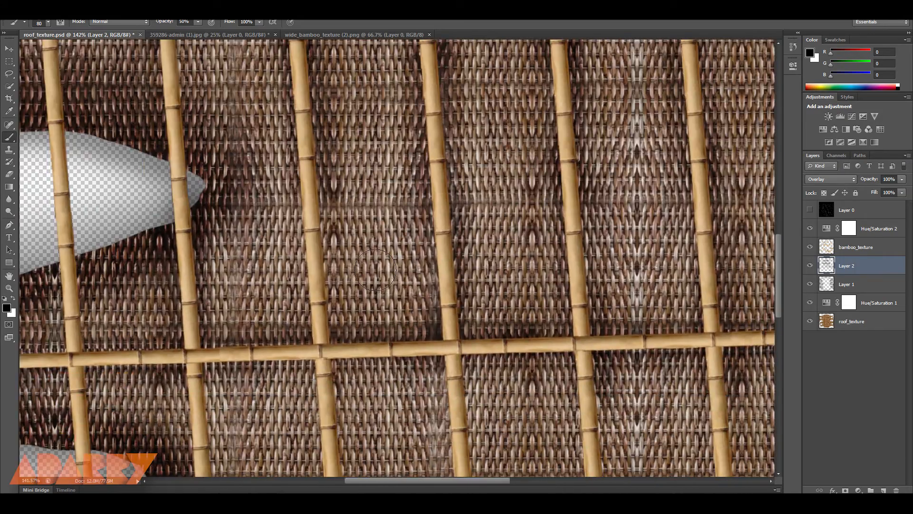
Paint shadows along the vertical bamboo poles beside the lower window opening on the roof's left side.
drag(384, 397, 345, 192)
drag(343, 386, 410, 279)
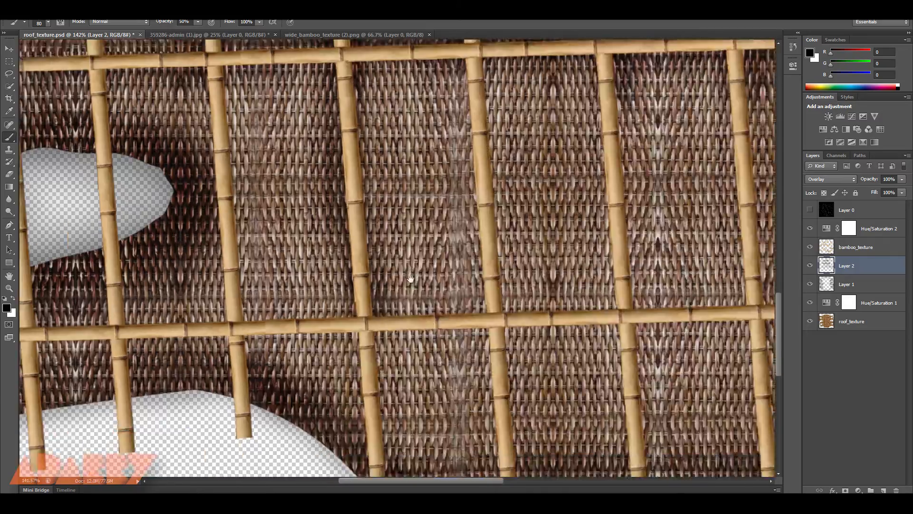
drag(284, 138, 366, 189)
drag(179, 138, 200, 386)
drag(91, 135, 114, 431)
Paint shadows along the central vertical bamboo poles between the third and fourth horizontal poles.
drag(440, 409, 306, 331)
mouse_move(312, 269)
mouse_down()
mouse_move(300, 198)
mouse_move(317, 419)
mouse_up()
drag(402, 249, 299, 136)
drag(332, 98, 353, 344)
drag(344, 155, 343, 339)
drag(318, 114, 342, 330)
drag(384, 122, 383, 264)
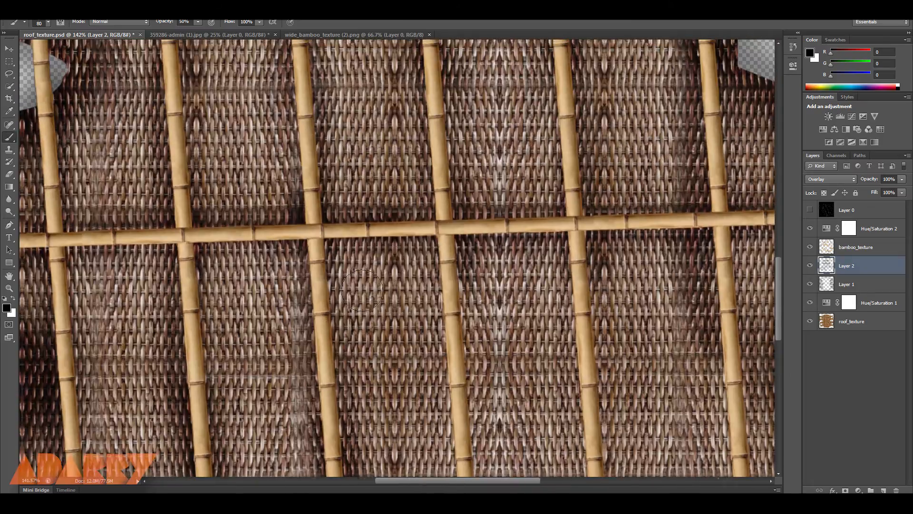
Continue the pole shadows below the third horizontal pole, working across the width of the roof.
drag(448, 248, 464, 419)
mouse_move(521, 399)
mouse_down()
mouse_move(450, 204)
mouse_move(440, 145)
mouse_up()
drag(375, 134, 382, 431)
drag(86, 263, 460, 243)
drag(407, 303, 592, 306)
drag(90, 264, 272, 266)
drag(493, 285, 51, 295)
drag(198, 258, 704, 243)
Darken the shadows along the vertical bamboo poles around the middle window opening on the roof's right side.
drag(244, 174, 271, 423)
drag(305, 190, 314, 332)
drag(248, 148, 270, 328)
drag(324, 303, 252, 175)
drag(341, 147, 353, 292)
drag(366, 186, 332, 414)
drag(339, 78, 340, 323)
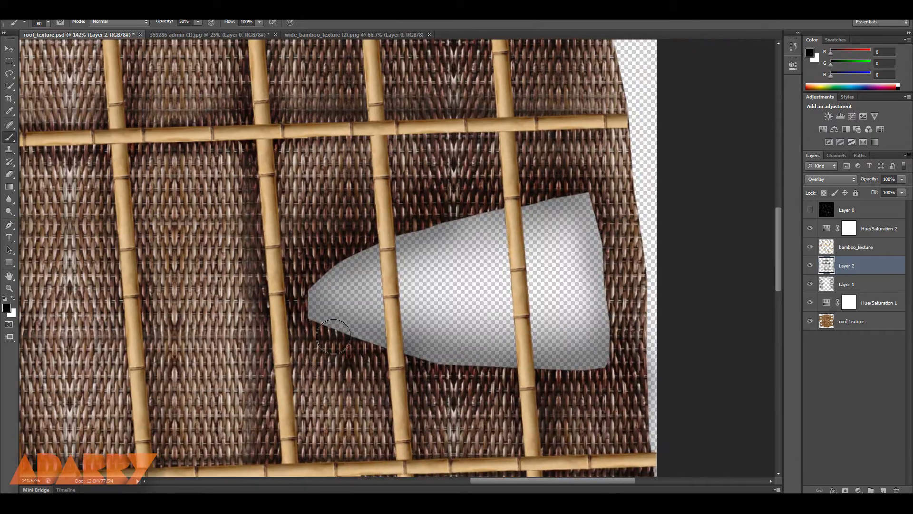
Save the shaded roof texture document.
scroll(336, 332, down, 4)
scroll(337, 332, down, 1)
drag(295, 138, 309, 229)
scroll(333, 243, down, 3)
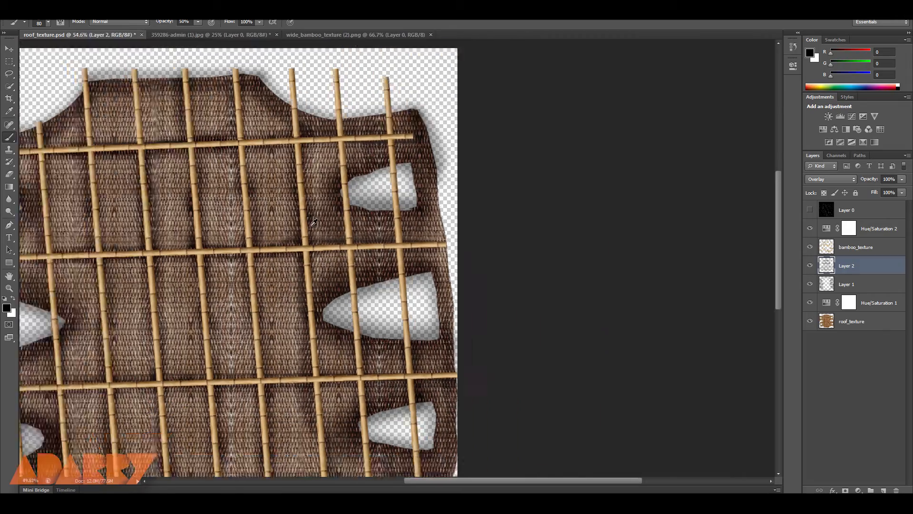
key(ctrl+s)
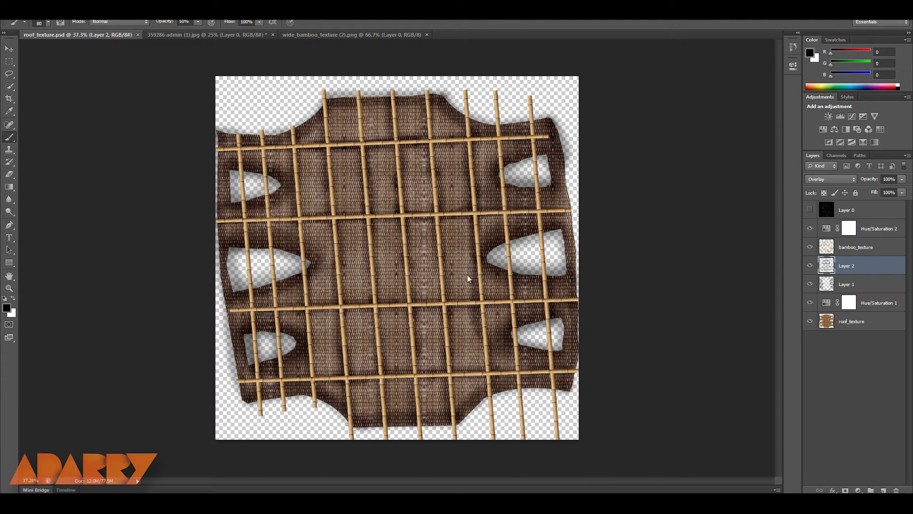
Switch to 3ds Max and inspect the shaded bamboo grid on the houseboat roof.
key(alt+Tab)
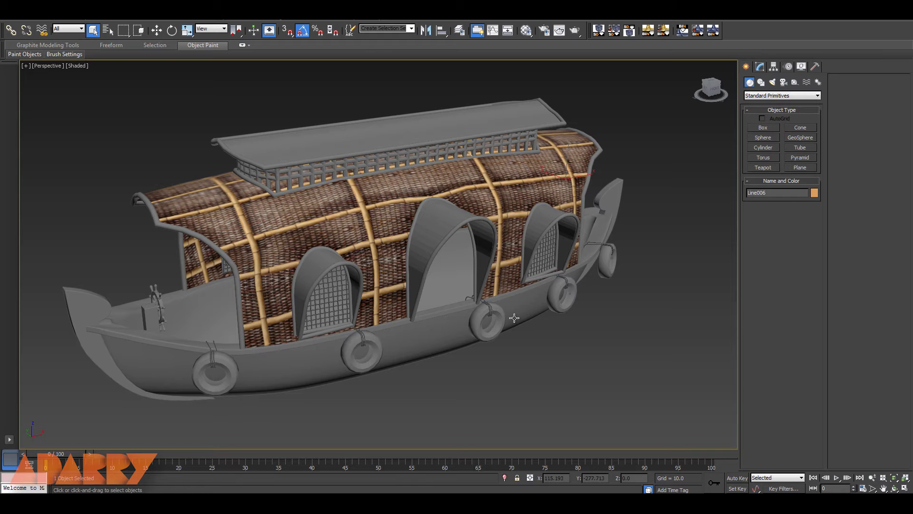
scroll(514, 318, down, 3)
mouse_move(526, 335)
mouse_down()
mouse_move(544, 310)
mouse_move(533, 318)
mouse_up()
scroll(532, 306, up, 4)
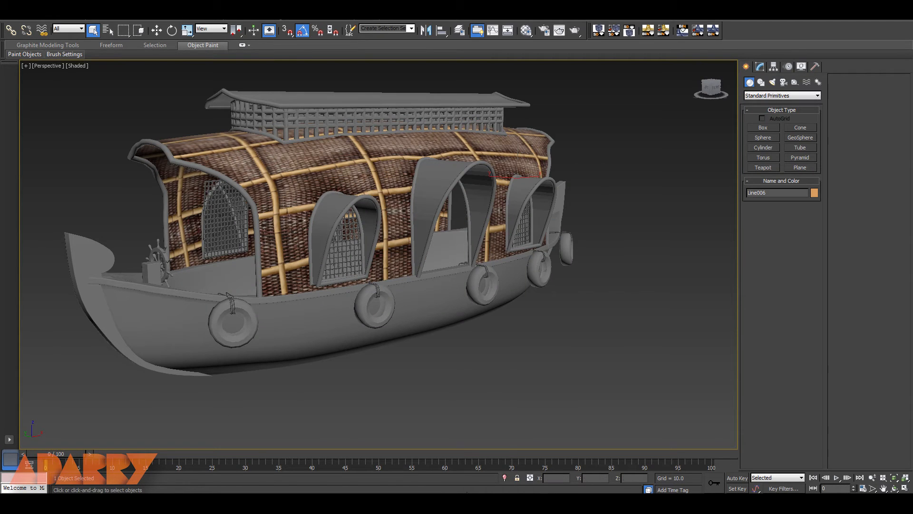
Switch back to Photoshop and copy the pole from wide_bamboo_texture (2).png into the roof texture as a layer above Hue/Saturation 2.
key(alt+Tab)
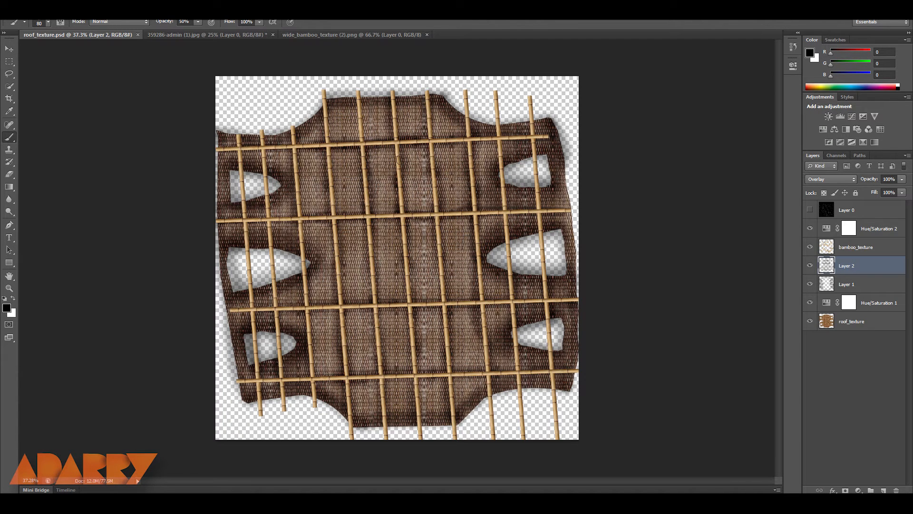
click(338, 35)
key(v)
drag(386, 254, 244, 235)
drag(269, 189, 289, 194)
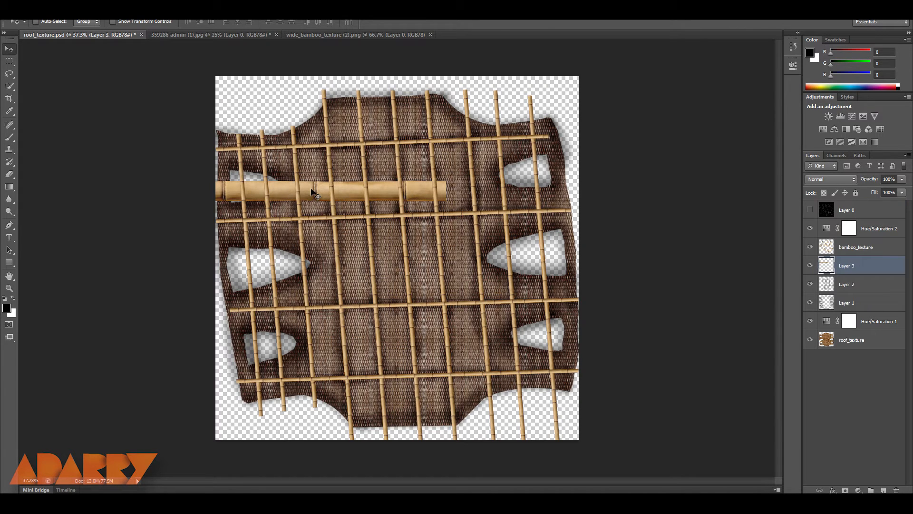
drag(863, 263, 853, 229)
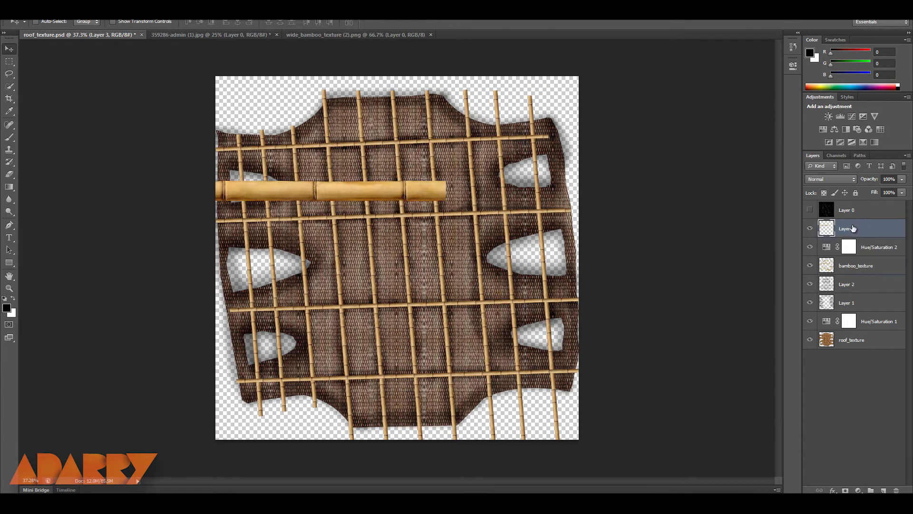
Scale the new bamboo pole down to a thin horizontal piece and fit it between the first and second horizontal poles.
key(ctrl+t)
drag(403, 197, 537, 196)
drag(602, 176, 325, 195)
scroll(354, 198, up, 5)
drag(270, 175, 273, 184)
key(Return)
Duplicate the new pole end to end into one long pole spanning the upper window openings, and merge the pieces.
drag(196, 181, 491, 147)
shift+click(865, 246)
key(ctrl+e)
drag(460, 143, 748, 135)
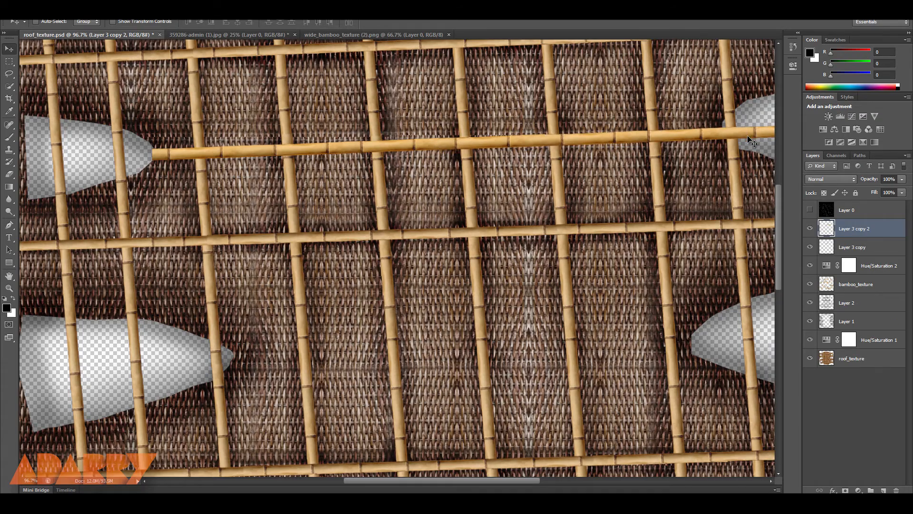
scroll(520, 175, down, 3)
shift+click(880, 246)
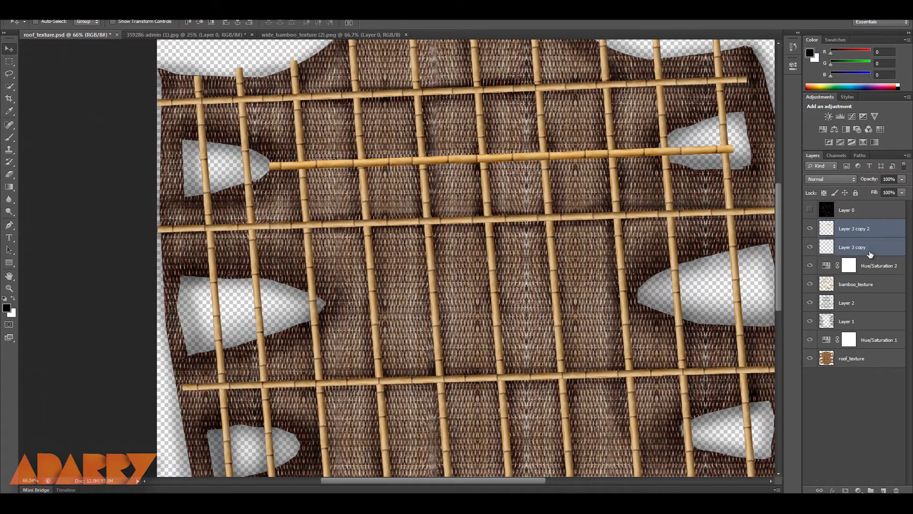
key(ctrl+e)
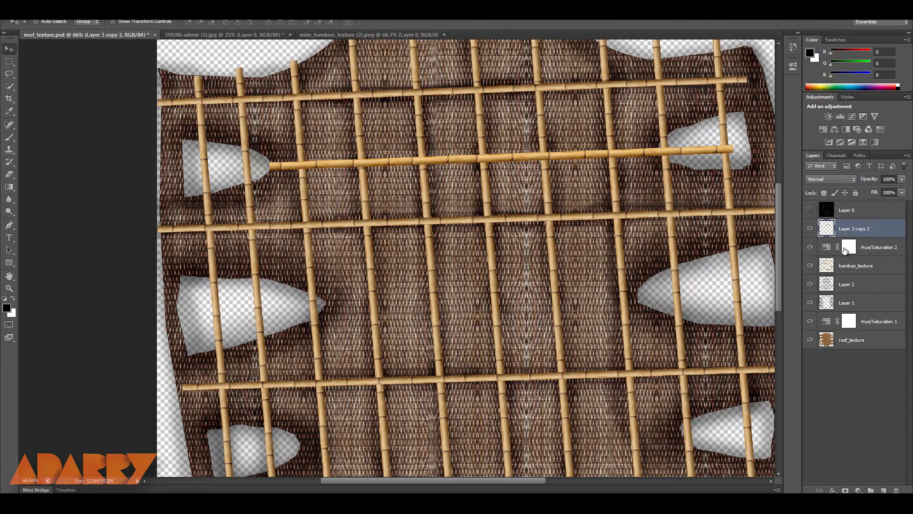
Duplicate the long pole to the middle and lower window rows, and merge the upper and lower copies.
scroll(518, 208, down, 2)
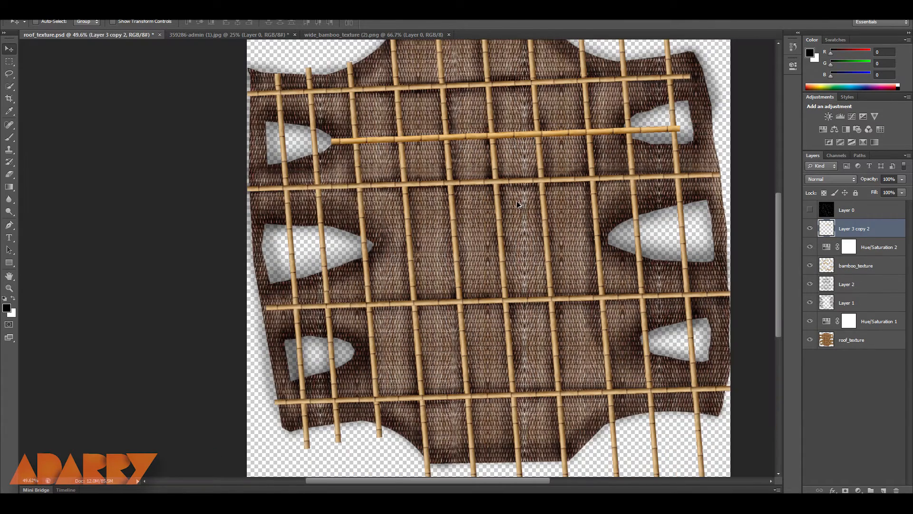
drag(513, 135, 529, 347)
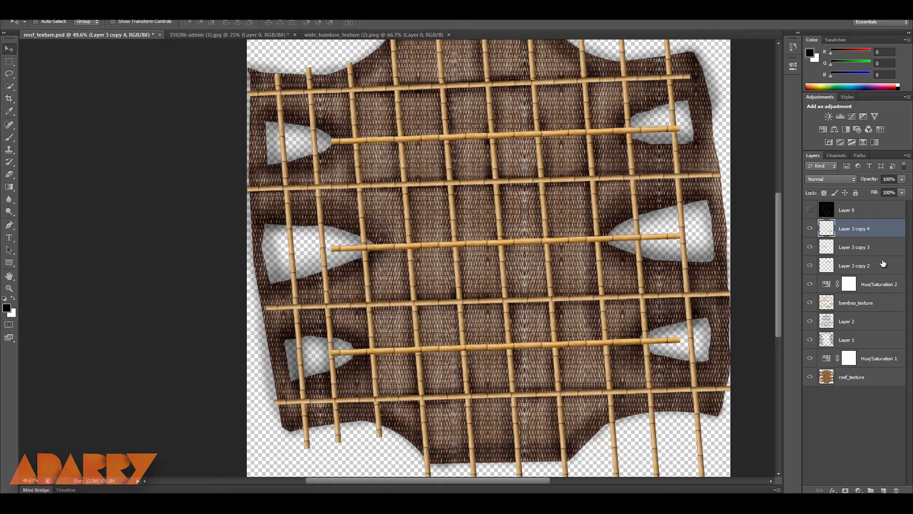
ctrl+click(871, 265)
key(ctrl+e)
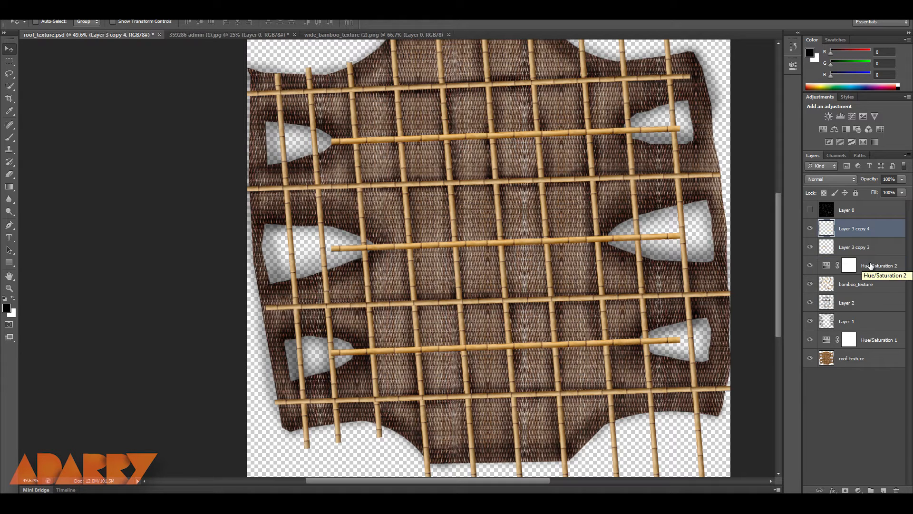
Move Layer 3 copy 4 below Hue/Saturation 2 and merge it with the bamboo_texture layer.
drag(869, 229, 876, 284)
ctrl+click(874, 284)
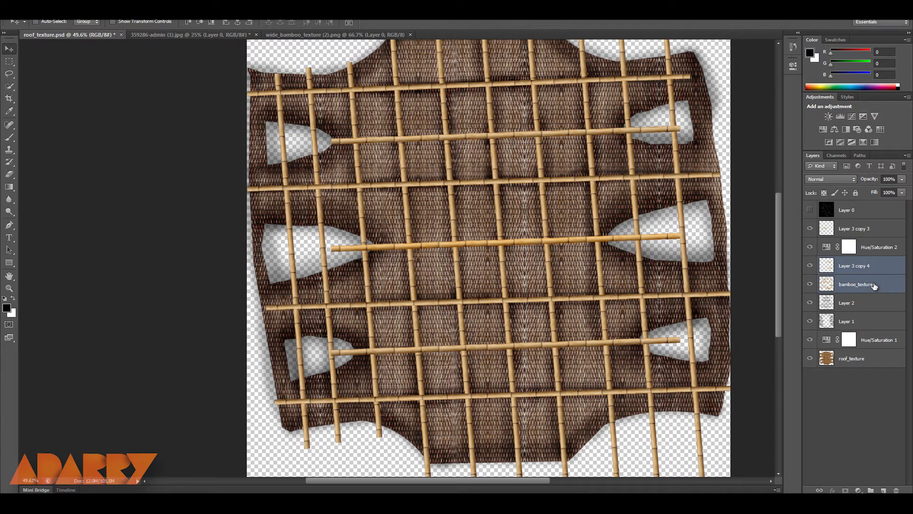
key(ctrl+e)
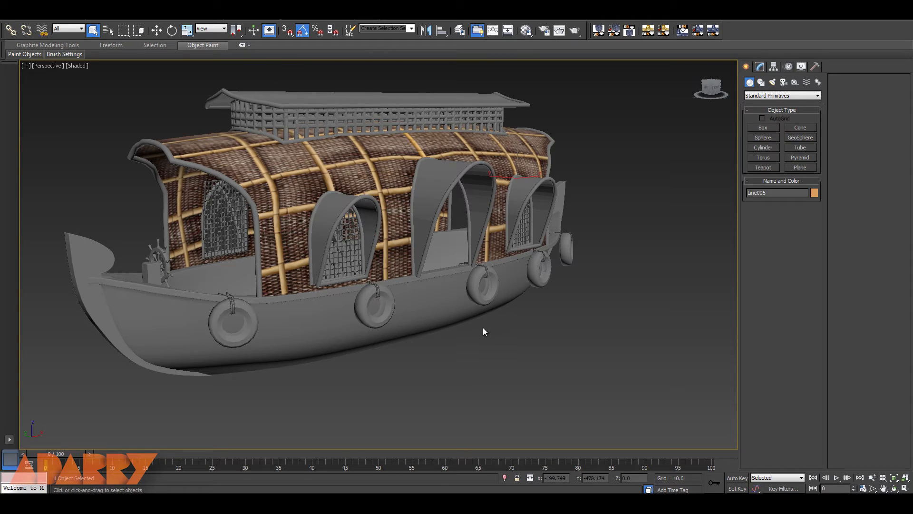
Inspect the houseboat roof with the additional bamboo poles in 3ds Max from the side and front.
scroll(483, 329, down, 3)
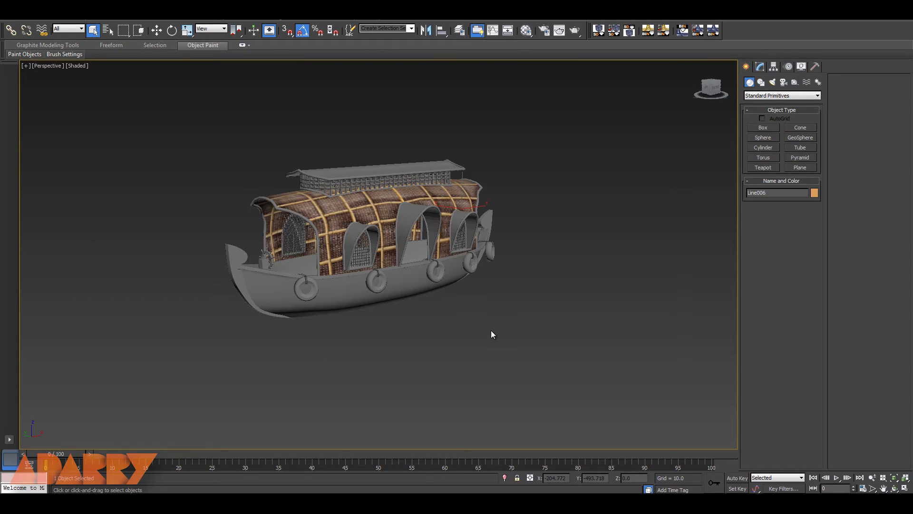
scroll(495, 333, up, 5)
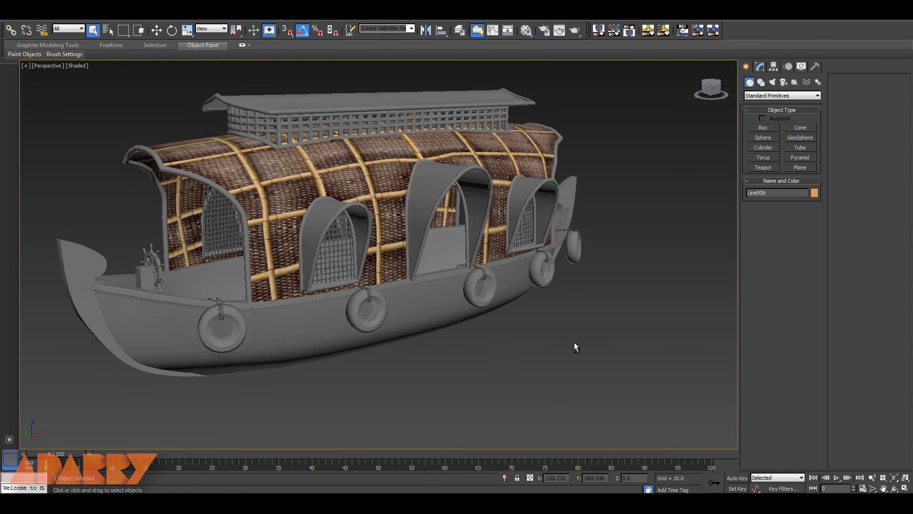
drag(526, 344, 599, 340)
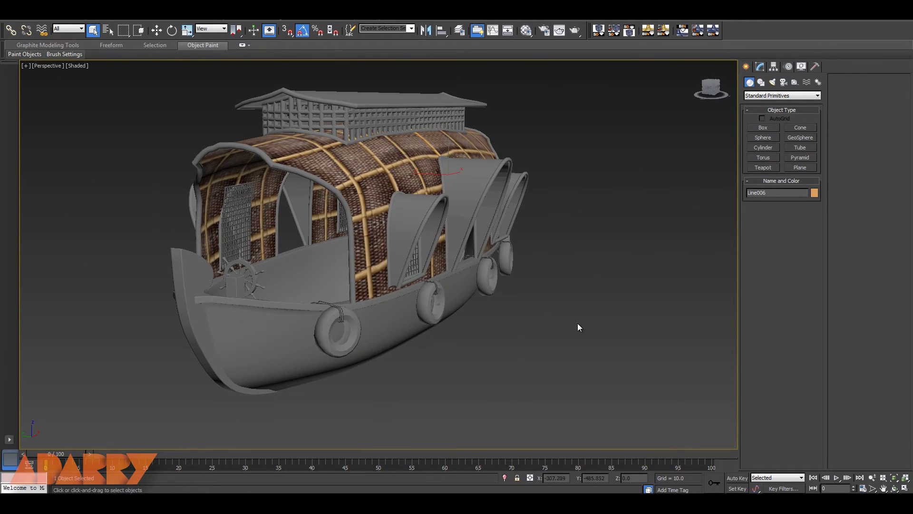
Switch back to Photoshop and paint brush shadows on Layer 2 along the added horizontal bamboo poles.
scroll(565, 313, up, 5)
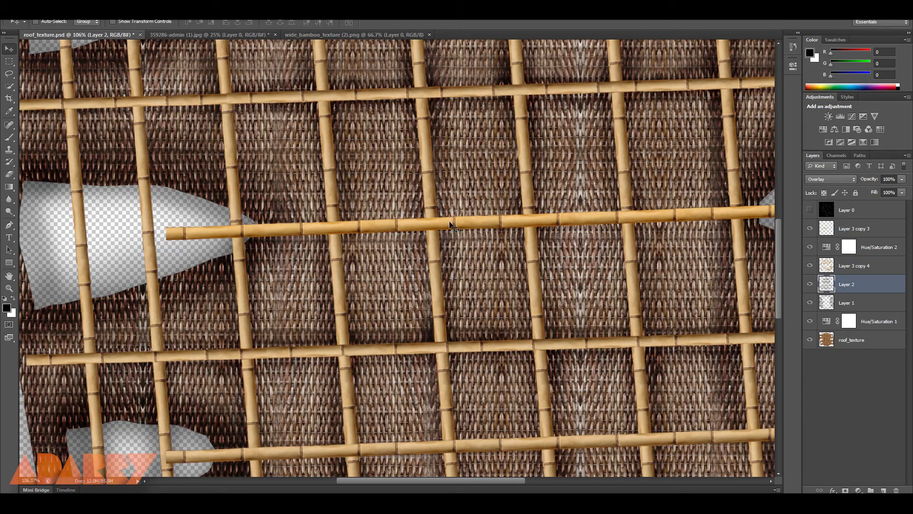
scroll(356, 216, down, 2)
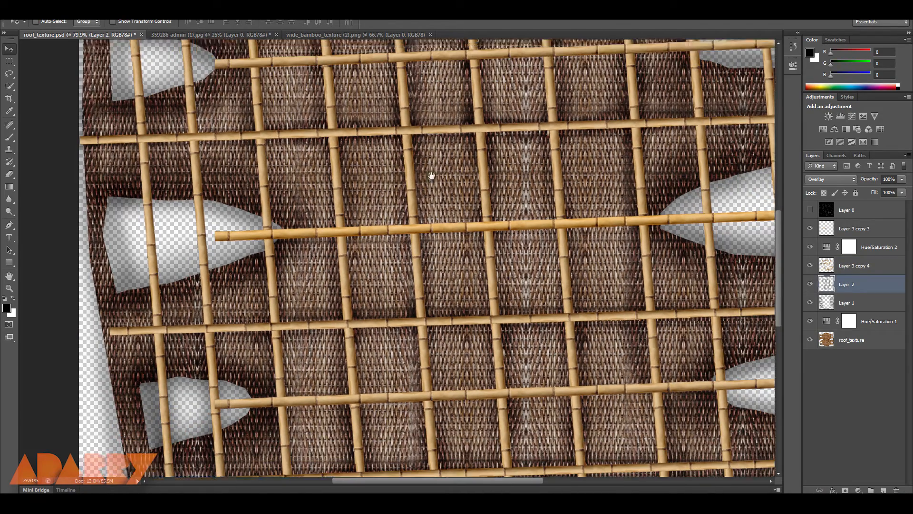
drag(432, 176, 360, 348)
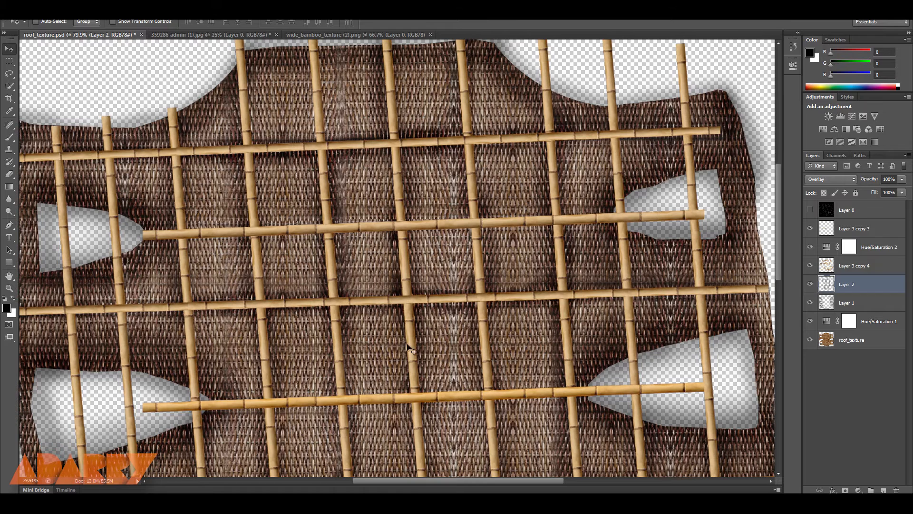
key(b)
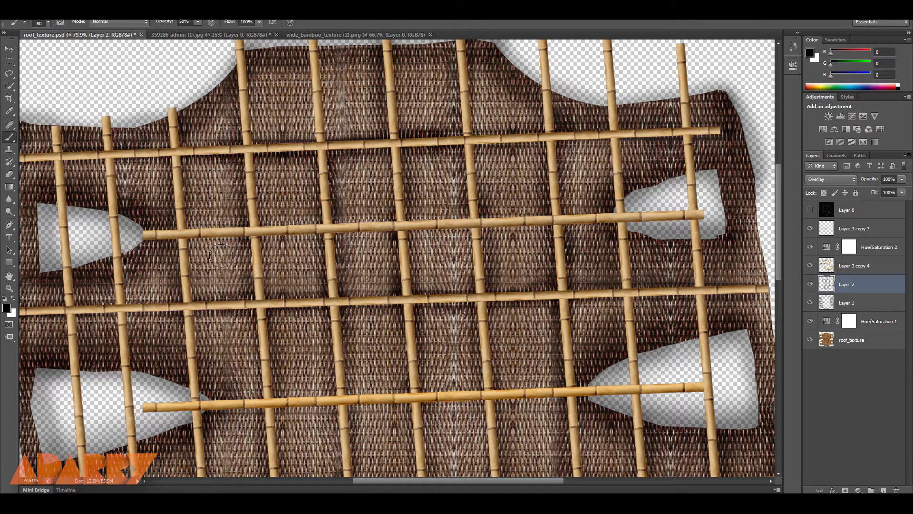
mouse_move(153, 236)
mouse_down()
mouse_move(545, 220)
mouse_move(197, 230)
mouse_up()
drag(388, 318, 360, 149)
mouse_move(192, 237)
mouse_down()
mouse_move(533, 230)
mouse_move(187, 230)
mouse_up()
drag(369, 321, 356, 182)
mouse_move(143, 270)
mouse_down()
mouse_move(602, 251)
mouse_move(128, 264)
mouse_up()
scroll(323, 262, down, 5)
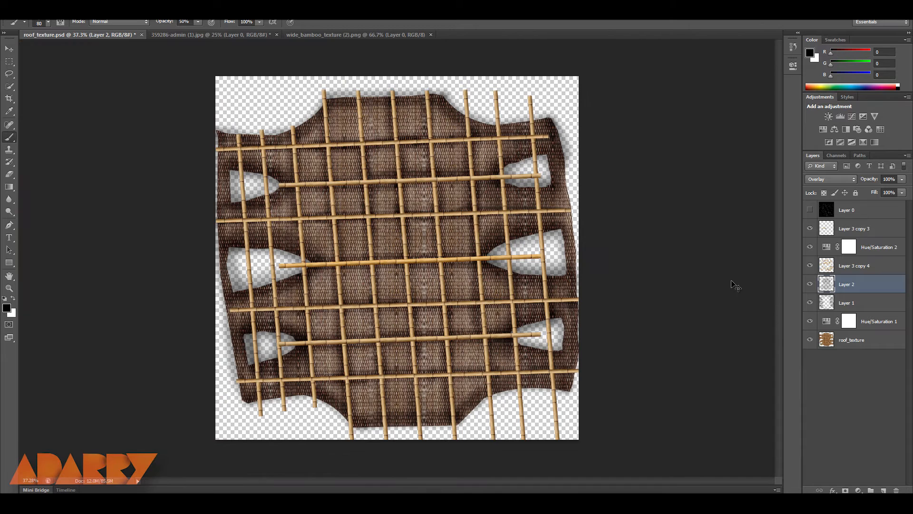
Inspect the updated roof texture on the houseboat in 3ds Max from several angles.
click(138, 35)
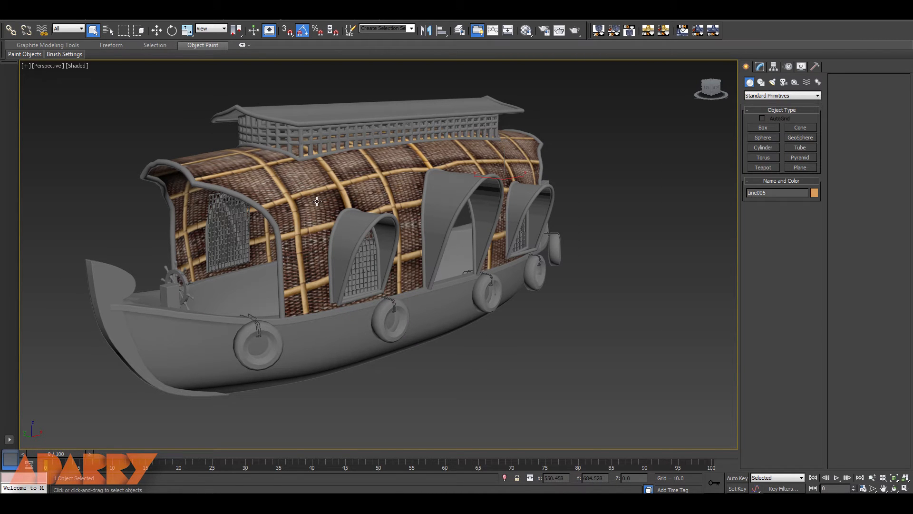
drag(316, 201, 534, 244)
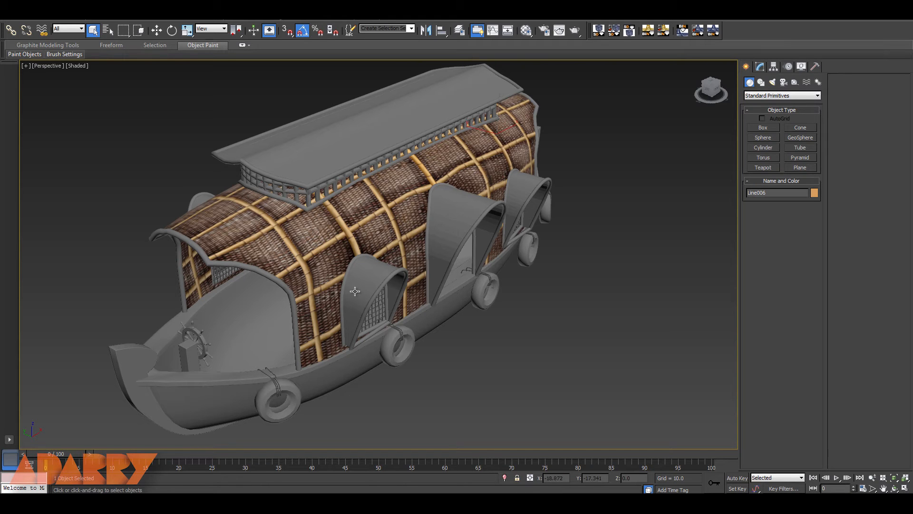
drag(542, 359, 561, 340)
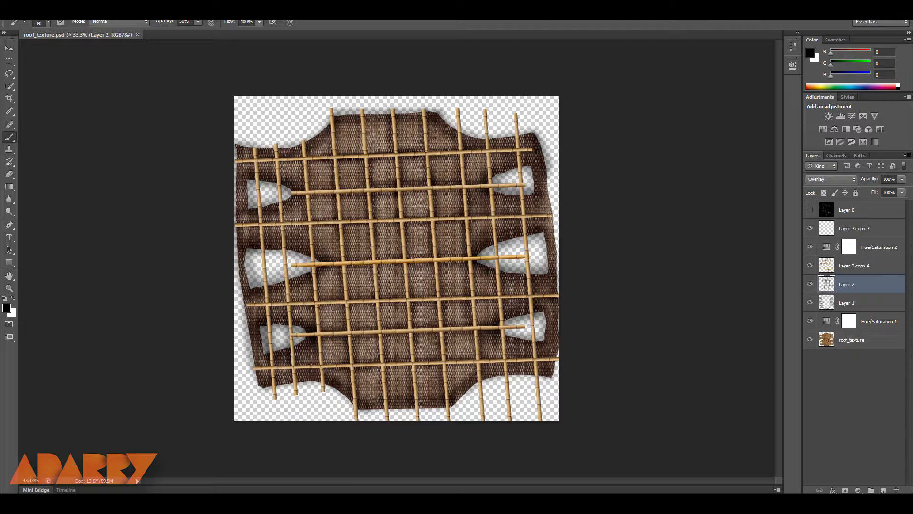
Open the sunshade_uv image and convert its Background into an editable layer named Layer 0.
click(26, 7)
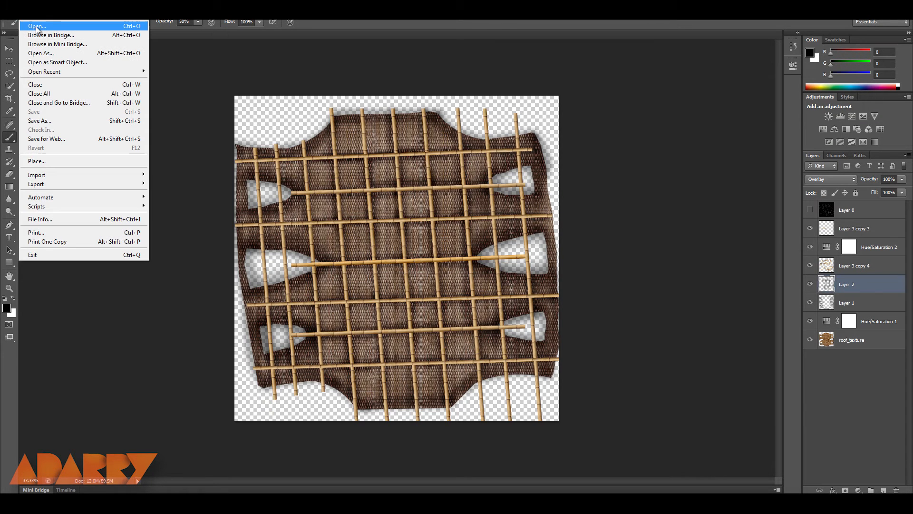
click(36, 26)
click(459, 163)
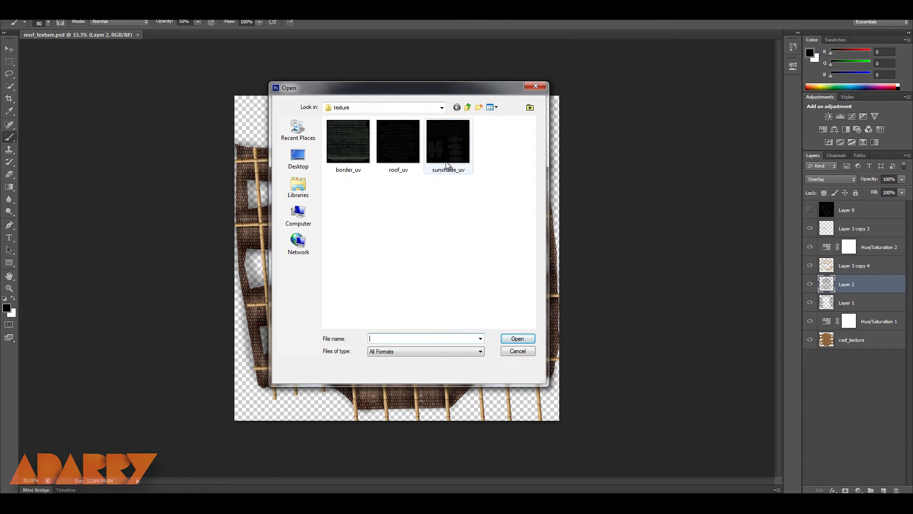
click(517, 340)
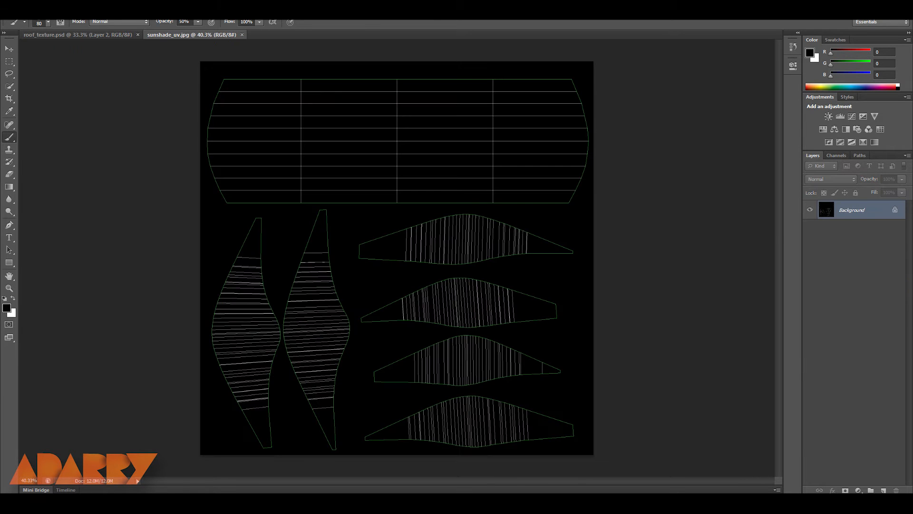
double_click(858, 213)
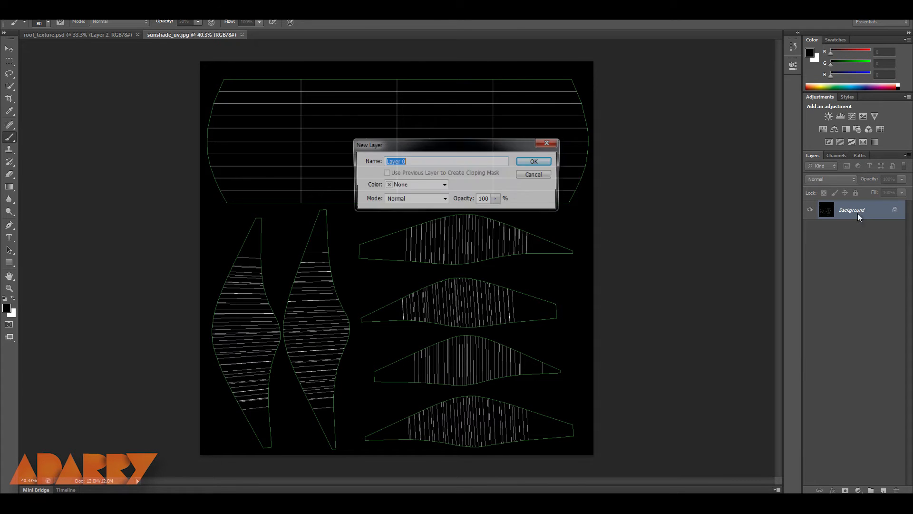
click(544, 165)
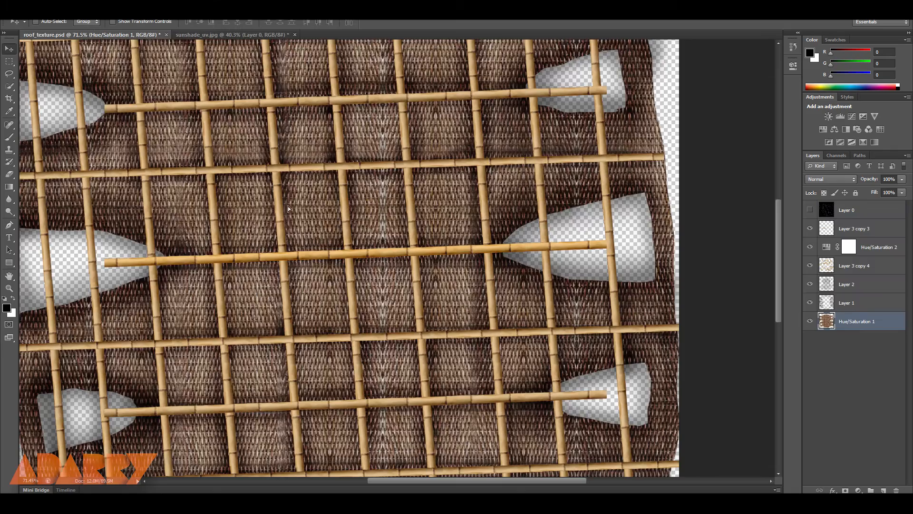
Copy the plain wicker layer from roof_texture.psd into the sunshade document and rotate it 90° counter-clockwise.
drag(287, 206, 403, 224)
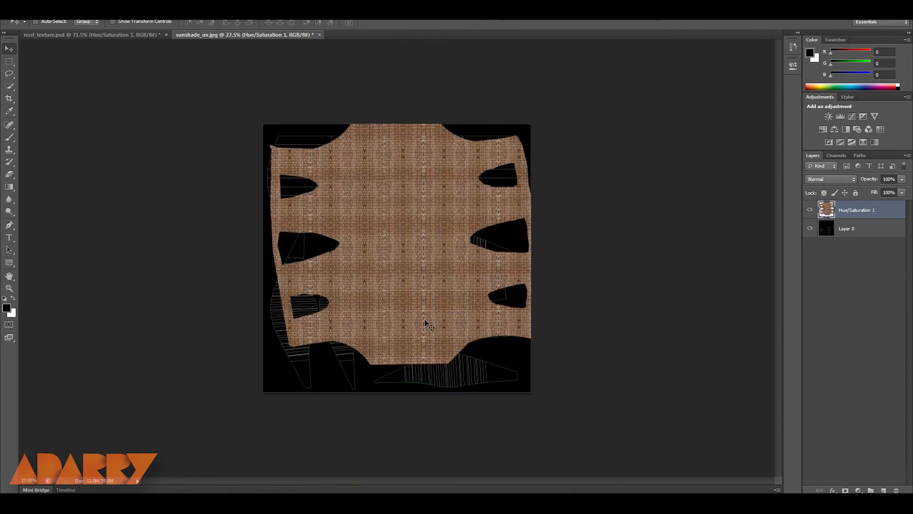
key(ctrl+t)
right_click(416, 222)
click(464, 353)
Fine-tune the wicker's rotation and position it over the wide upper panel of the UV template.
drag(439, 242, 418, 181)
mouse_move(537, 51)
mouse_down()
mouse_move(540, 68)
mouse_move(537, 44)
mouse_up()
scroll(563, 181, up, 4)
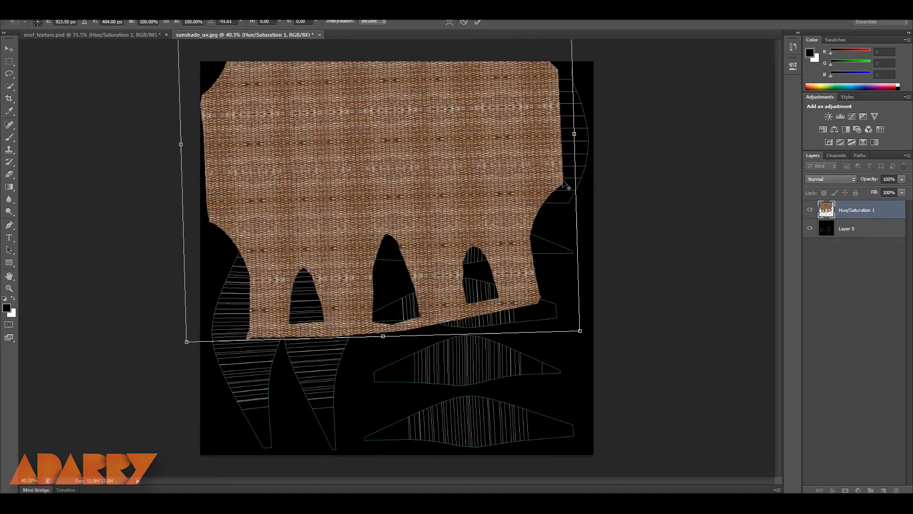
scroll(563, 181, up, 1)
drag(412, 130, 432, 186)
scroll(682, 236, down, 3)
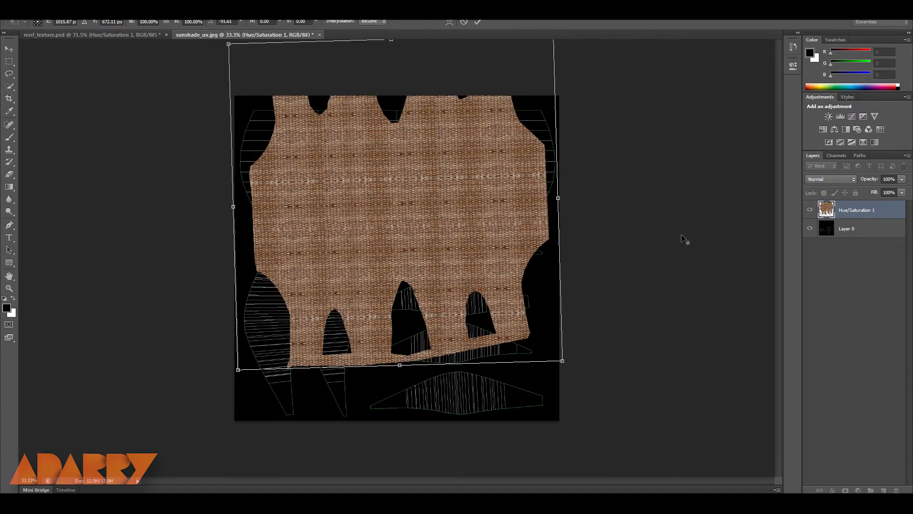
drag(563, 360, 577, 358)
drag(449, 199, 427, 170)
key(Return)
Move Layer 0 above the wicker, set its blend mode to Screen, and lower the wicker layer's opacity to 42%.
drag(868, 231, 860, 209)
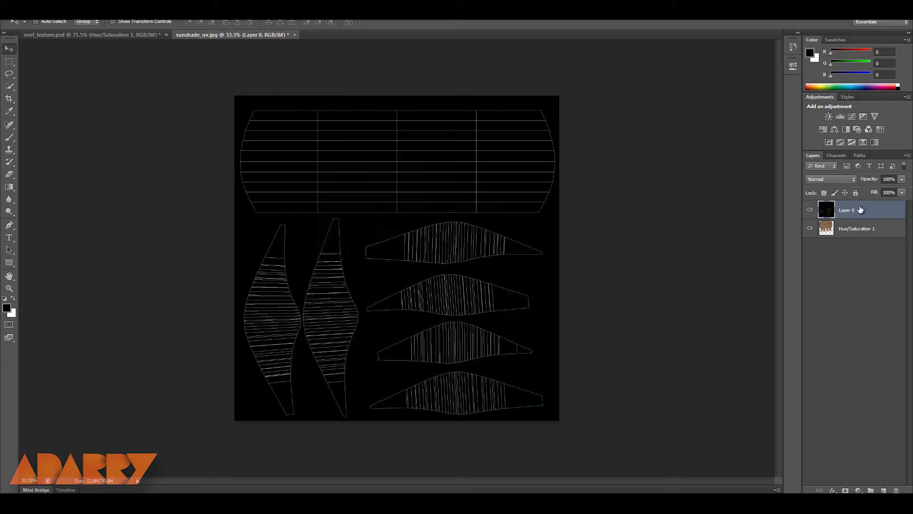
click(840, 179)
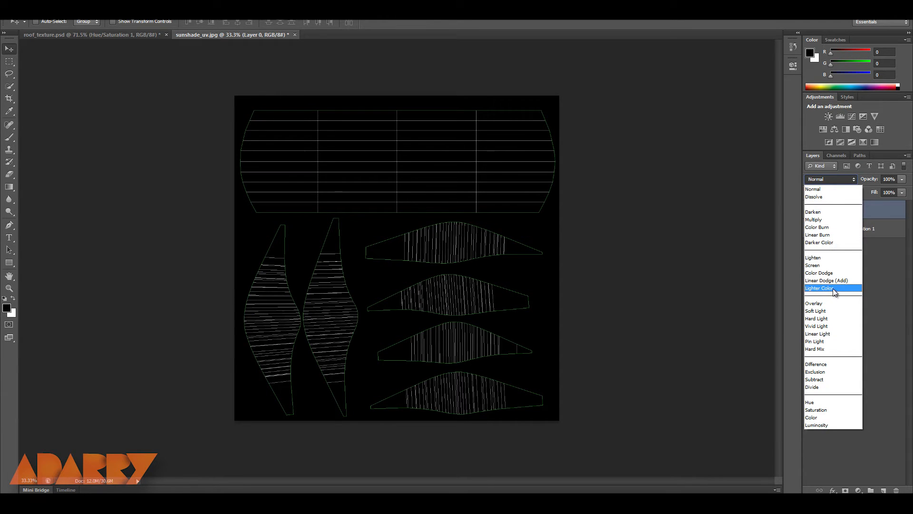
click(822, 266)
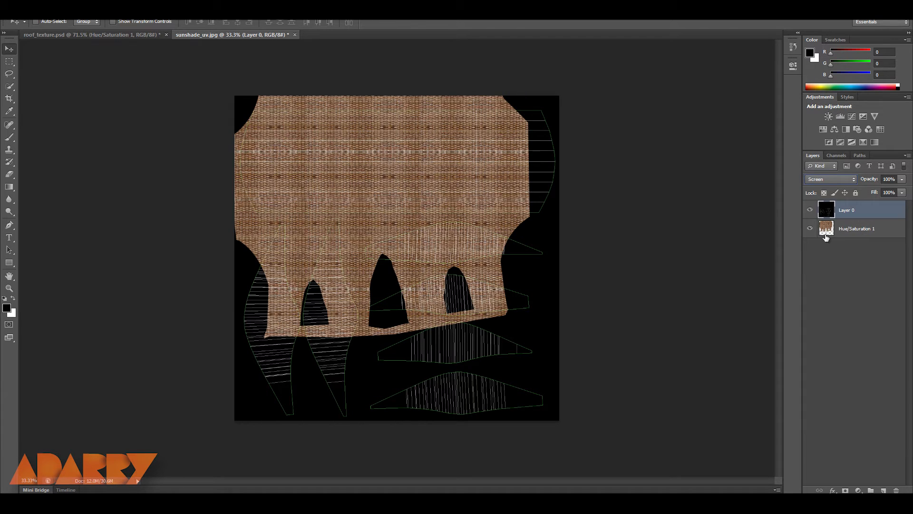
click(857, 232)
click(901, 179)
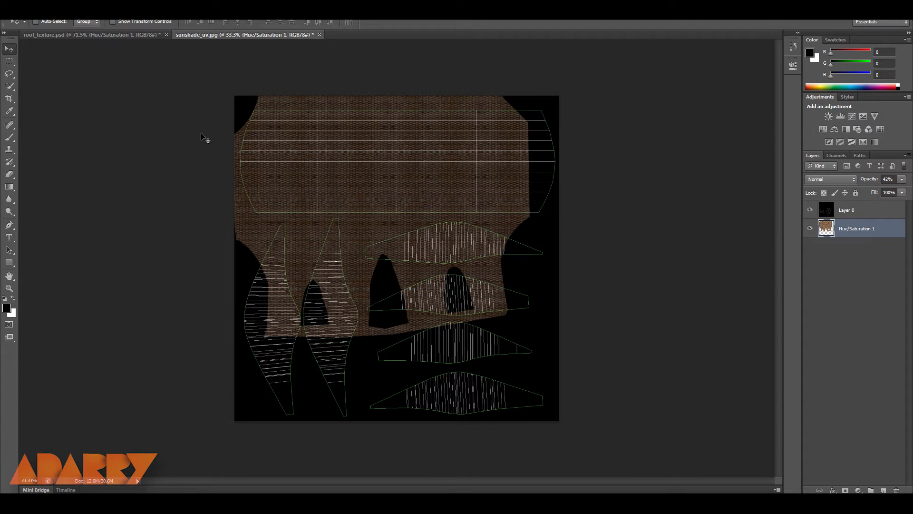
Trace a Pen path just outside the wide upper UV panel along its top edge, curved left end and bottom edge.
scroll(395, 238, up, 3)
click(9, 224)
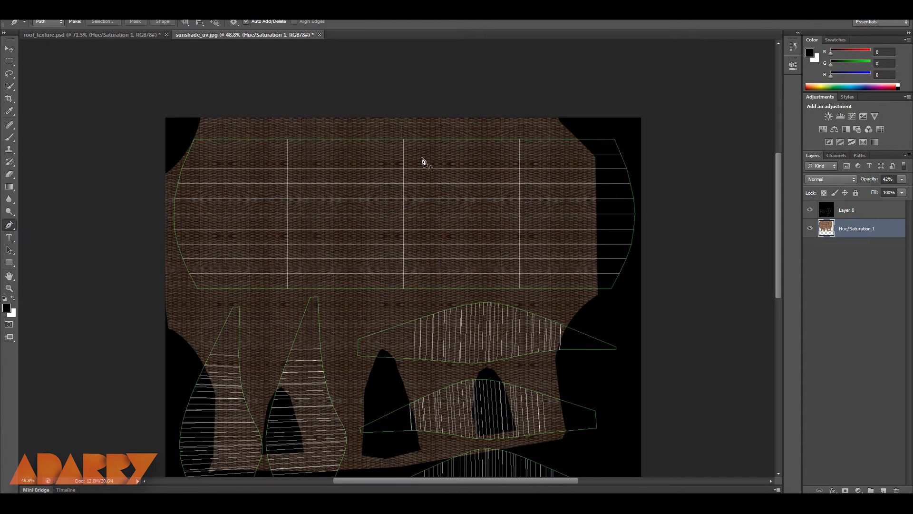
click(577, 133)
click(497, 135)
click(373, 131)
click(305, 133)
click(212, 133)
drag(197, 135, 190, 137)
click(172, 175)
click(168, 224)
click(176, 269)
click(194, 300)
click(211, 296)
click(257, 294)
click(346, 295)
click(423, 292)
click(495, 292)
click(561, 294)
click(602, 292)
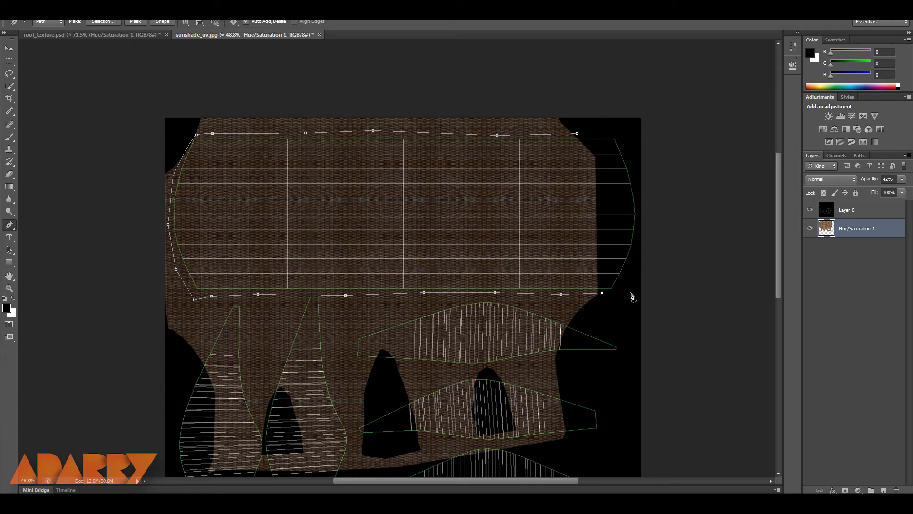
Continue the path around the outside of the canvas and close it at its starting point.
click(631, 293)
scroll(650, 297, down, 5)
drag(672, 362, 655, 380)
drag(607, 416, 572, 433)
drag(506, 446, 432, 453)
drag(299, 443, 205, 408)
drag(179, 369, 145, 295)
key(Tab)
click(675, 92)
click(560, 117)
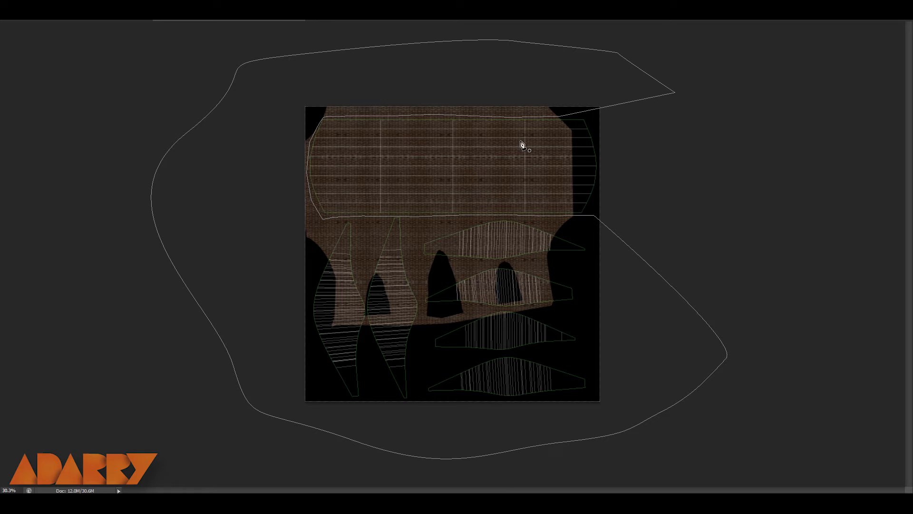
Convert the closed path to a selection and delete the wicker lying outside the upper panel.
right_click(405, 295)
click(453, 338)
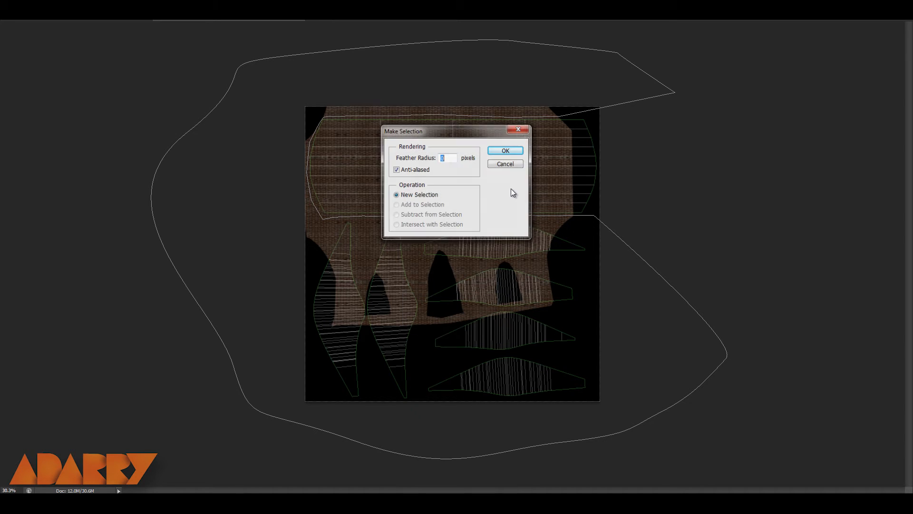
click(505, 151)
key(Delete)
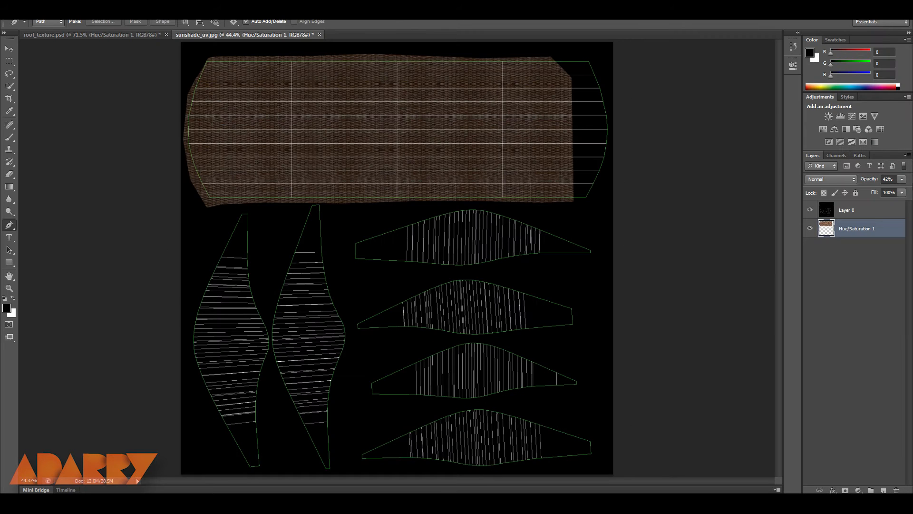
Set the wicker layer's opacity to 100% and hide the UV template on Layer 0.
click(903, 180)
drag(912, 190, 912, 190)
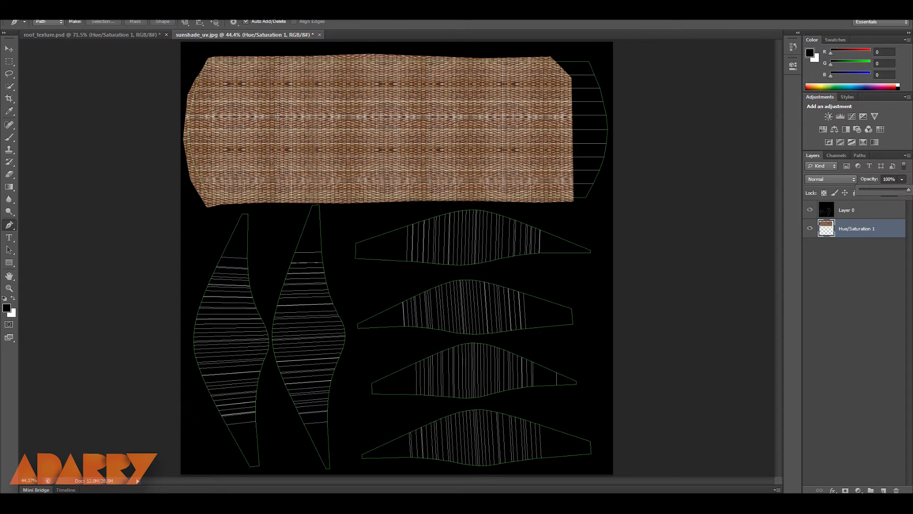
key(v)
click(810, 210)
Duplicate the wicker horizontally to cover the upper panel's right end and add a layer mask to the copy.
drag(463, 101, 570, 102)
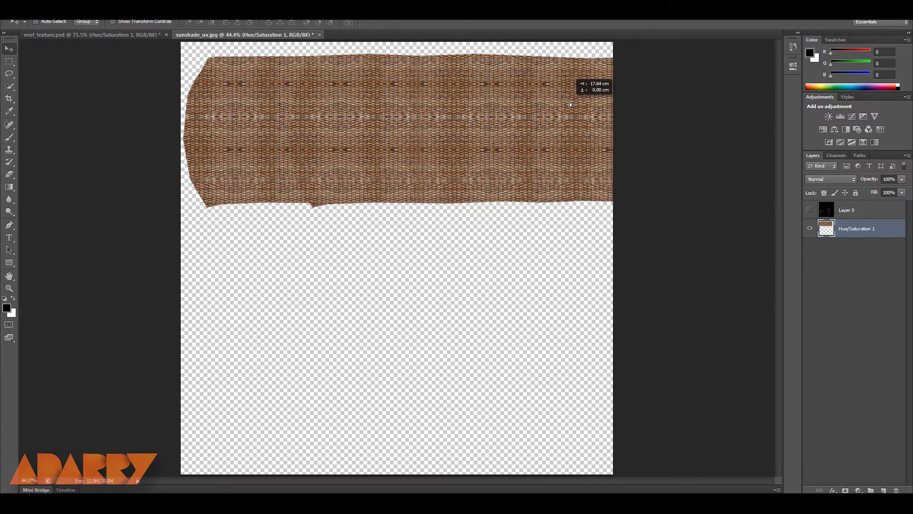
key(ctrl+j)
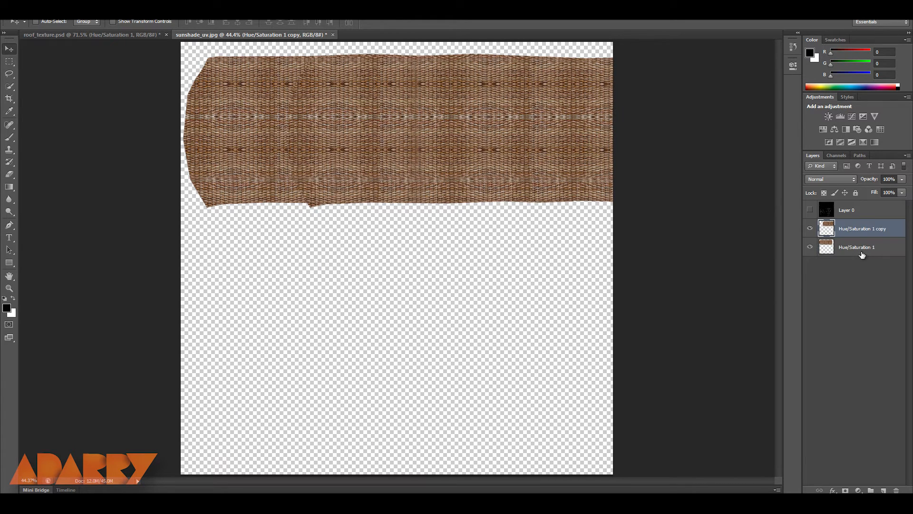
click(846, 491)
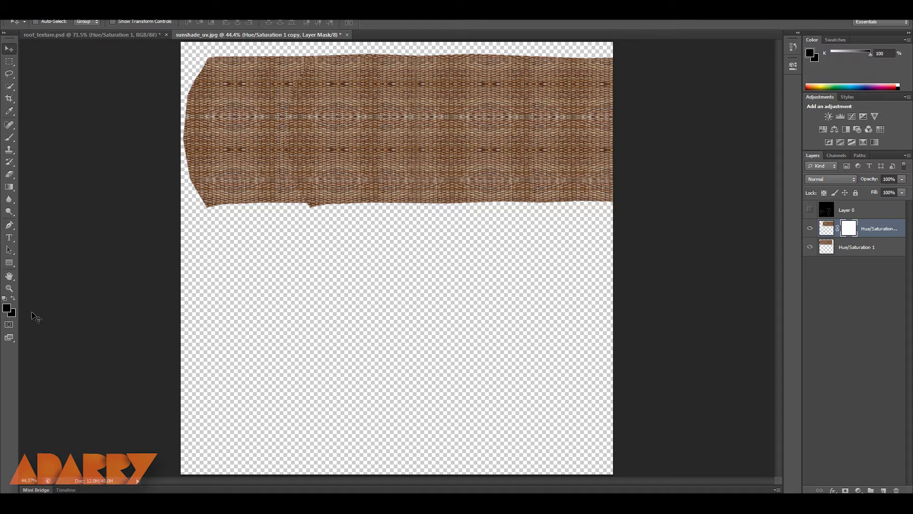
Paint black on the copy's mask with a size 300 brush along its left edge to blend the seam.
key(b)
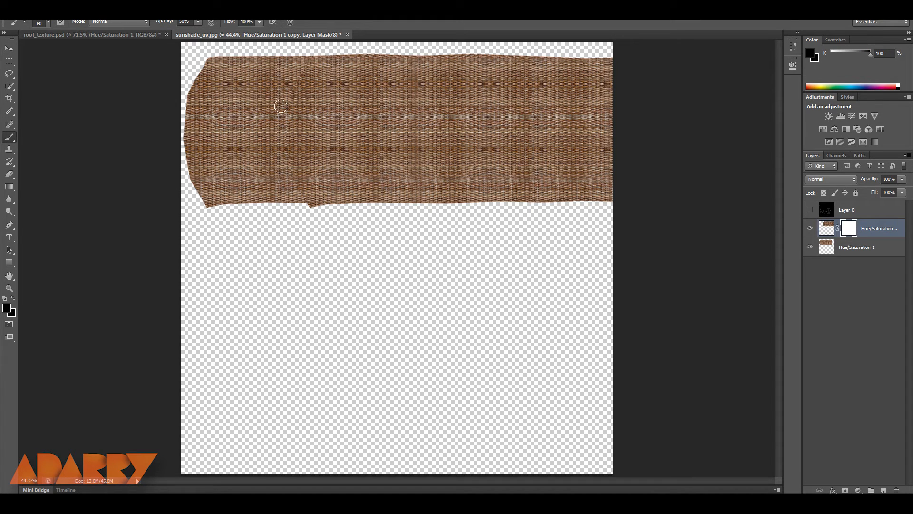
key(bracketright)
key(bracketright)
key(bracketright)
key(bracketright)
key(bracketright)
key(bracketright)
key(bracketright)
mouse_move(307, 72)
mouse_down()
mouse_move(293, 142)
mouse_move(295, 204)
mouse_move(305, 204)
mouse_up()
mouse_move(273, 66)
mouse_down()
mouse_move(285, 156)
mouse_move(290, 64)
mouse_move(314, 97)
mouse_move(305, 168)
mouse_up()
mouse_move(310, 82)
mouse_down()
mouse_move(294, 140)
mouse_move(302, 205)
mouse_move(293, 190)
mouse_up()
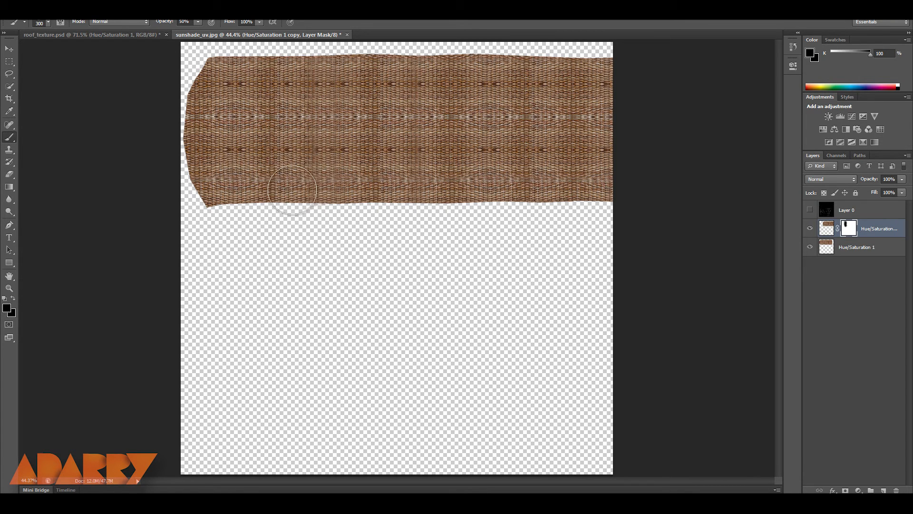
Merge the two wicker layers and show Layer 0 again.
shift+click(853, 247)
key(ctrl+e)
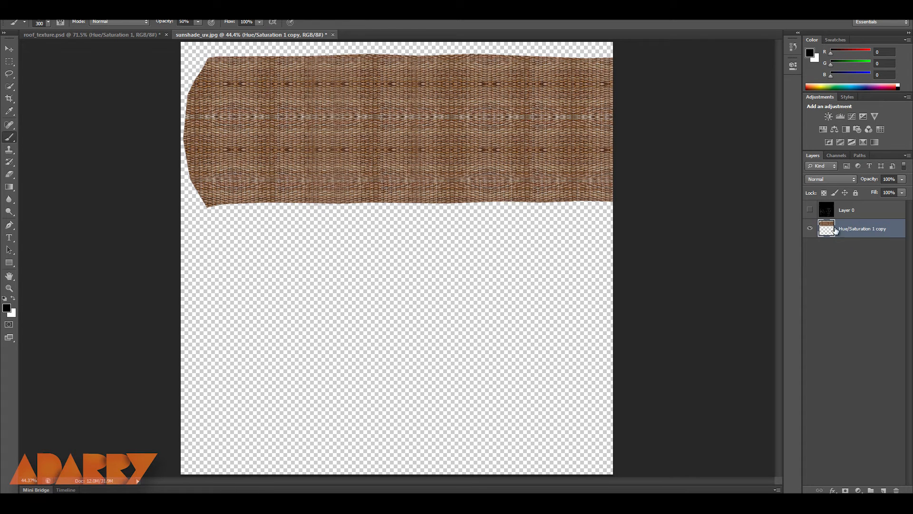
click(810, 210)
Outline the excess wicker beyond the upper panel's curved right end with a Pen path, convert it to a selection and remove it.
key(p)
click(595, 56)
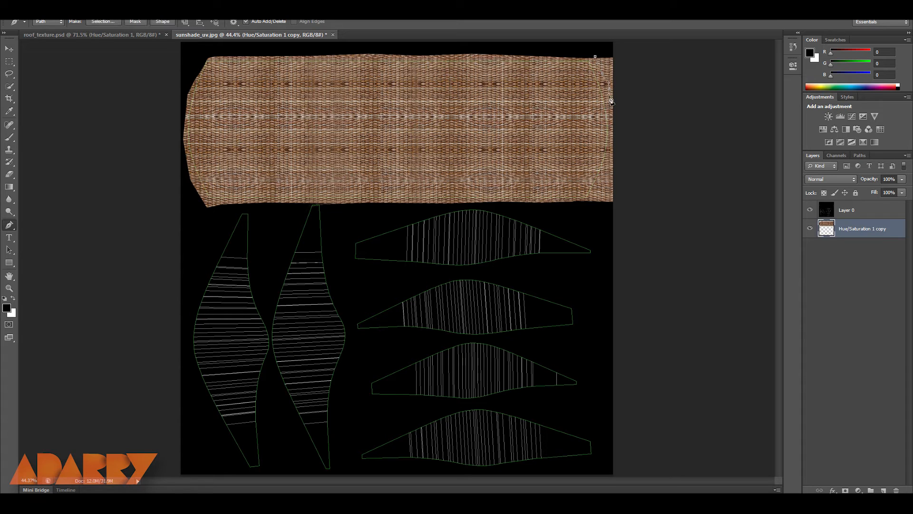
drag(623, 214, 674, 199)
drag(676, 157, 651, 74)
drag(639, 59, 623, 50)
click(608, 43)
click(595, 57)
right_click(638, 85)
right_click(607, 67)
click(628, 113)
key(Return)
click(9, 48)
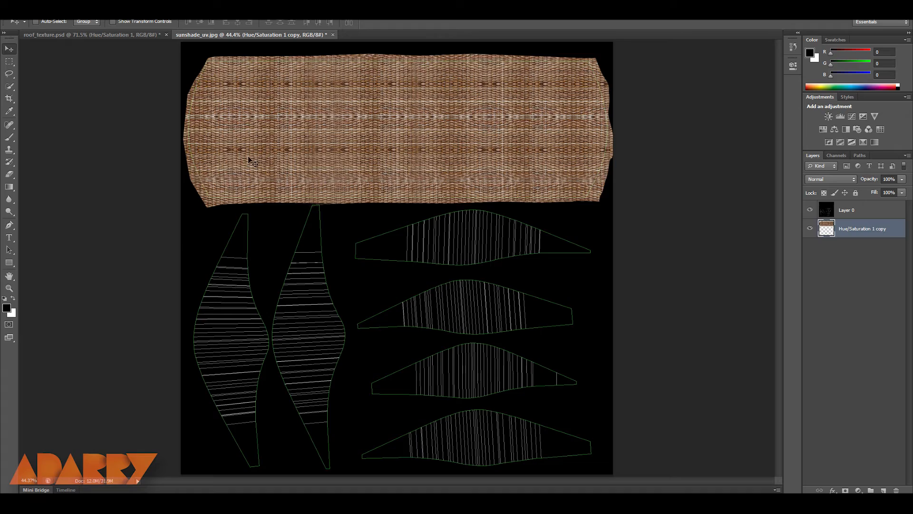
Duplicate the wicker over the lower-right UV panels and delete the part of the copy overlapping the wide upper panel.
drag(503, 149, 434, 306)
click(10, 62)
mouse_move(105, 56)
mouse_down()
mouse_move(793, 160)
mouse_move(829, 194)
mouse_up()
key(Delete)
click(10, 49)
key(ctrl+d)
Duplicate the wicker over the lowest right-hand panels and make another copy rotated 90° counter-clockwise for the two tall panels.
drag(258, 224, 481, 358)
drag(368, 365, 136, 285)
key(ctrl+t)
right_click(399, 316)
click(448, 444)
Position the rotated wicker copy over the two tall left-hand panels and stretch it to about 103% height.
drag(370, 254, 165, 374)
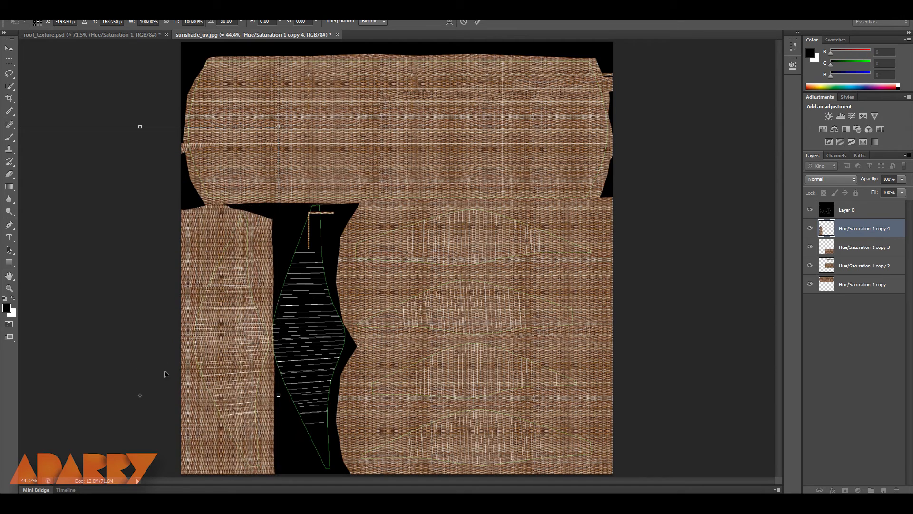
drag(214, 435, 297, 429)
drag(223, 369, 293, 343)
drag(70, 372, 62, 373)
drag(314, 373, 317, 373)
drag(310, 303, 302, 311)
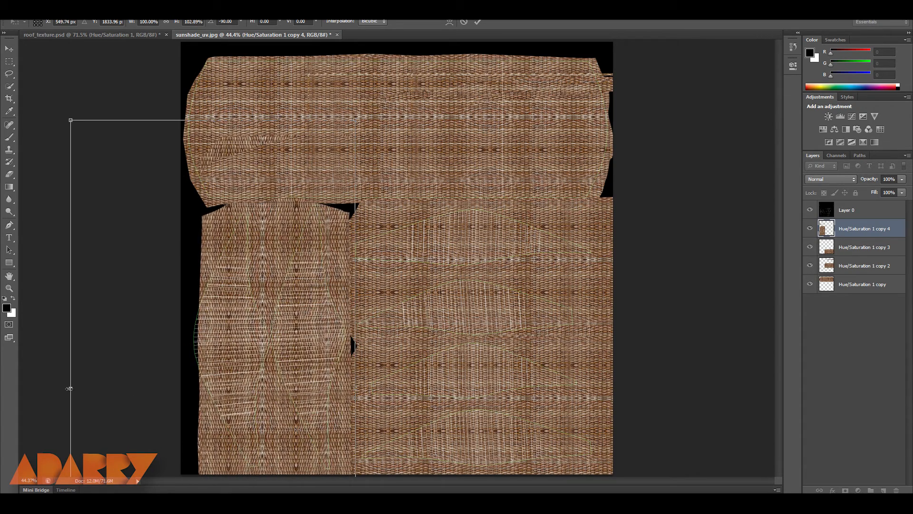
key(Return)
Merge the four wicker layers into one and hide the UV template on Layer 0.
key(ctrl+minus)
ctrl+click(852, 288)
shift+click(855, 238)
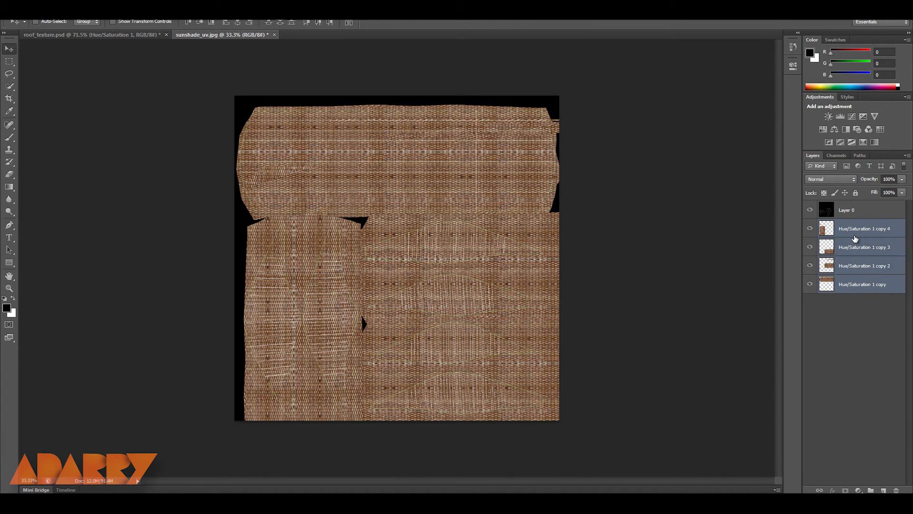
key(ctrl+e)
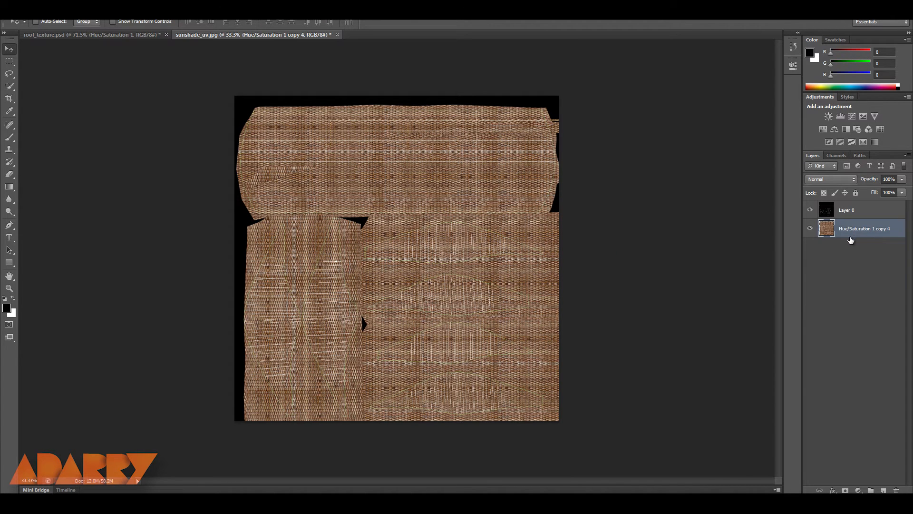
click(810, 211)
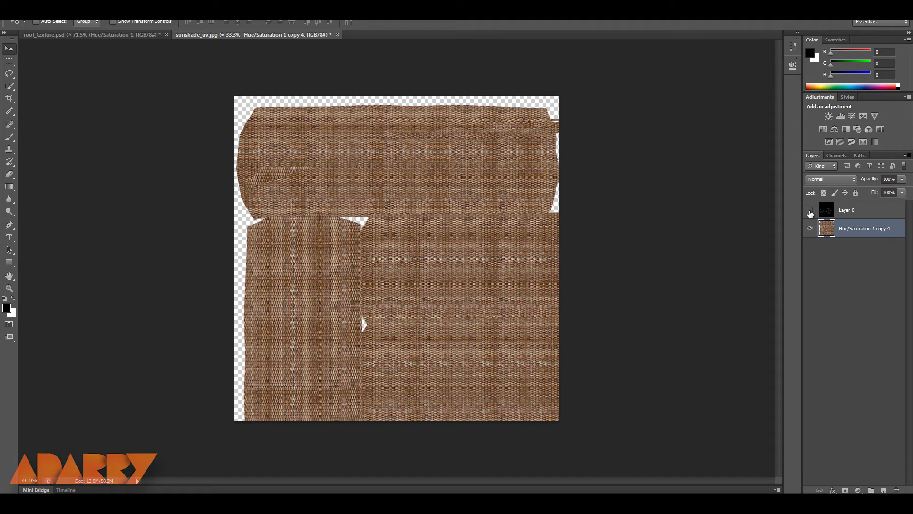
Save the document as sunshade_texture in Photoshop format with Maximize Compatibility enabled.
key(ctrl+shift+s)
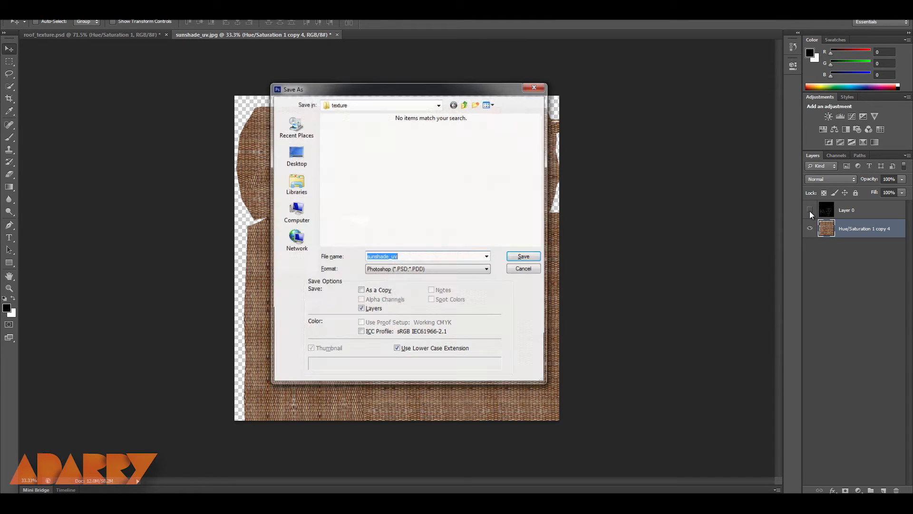
text(sunshade_)
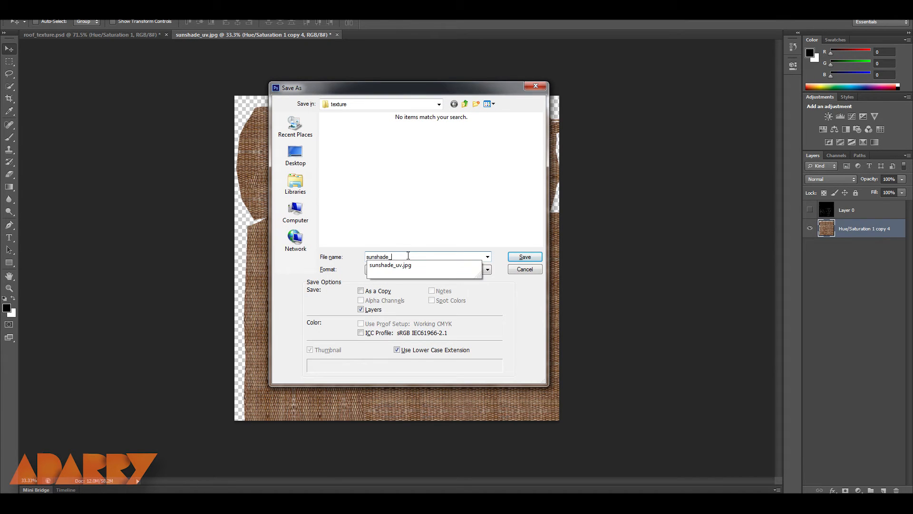
text(ue)
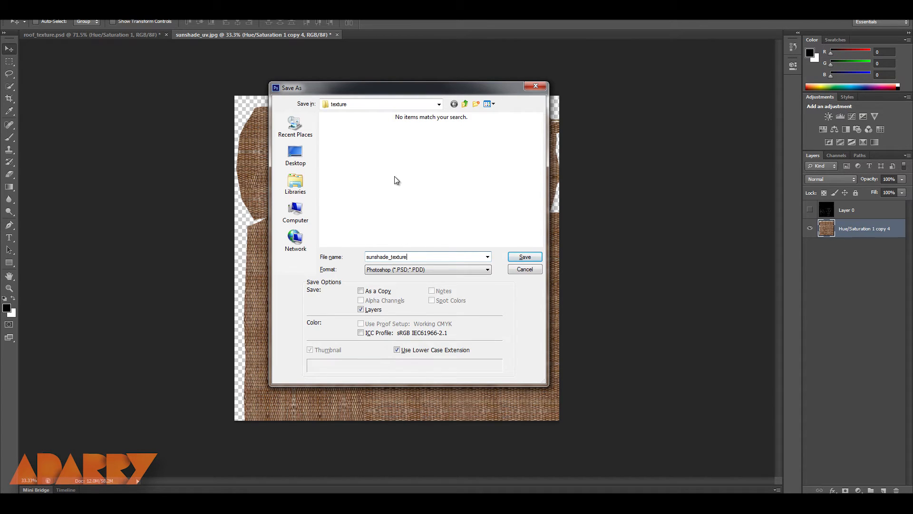
click(409, 106)
click(369, 281)
click(521, 258)
click(568, 156)
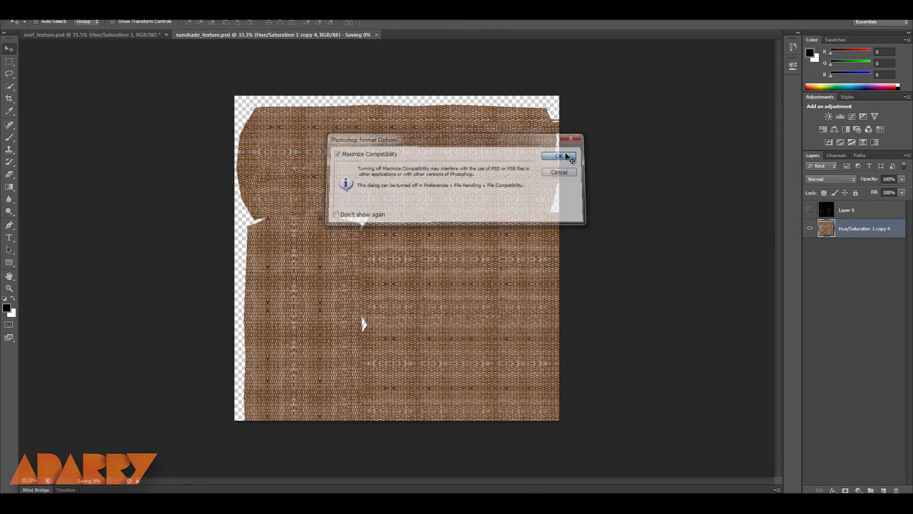
Switch to 3ds Max and change the 03 - Default material to VRayMtl.
click(870, 6)
mouse_move(493, 361)
mouse_down()
mouse_move(469, 355)
mouse_move(508, 363)
mouse_up()
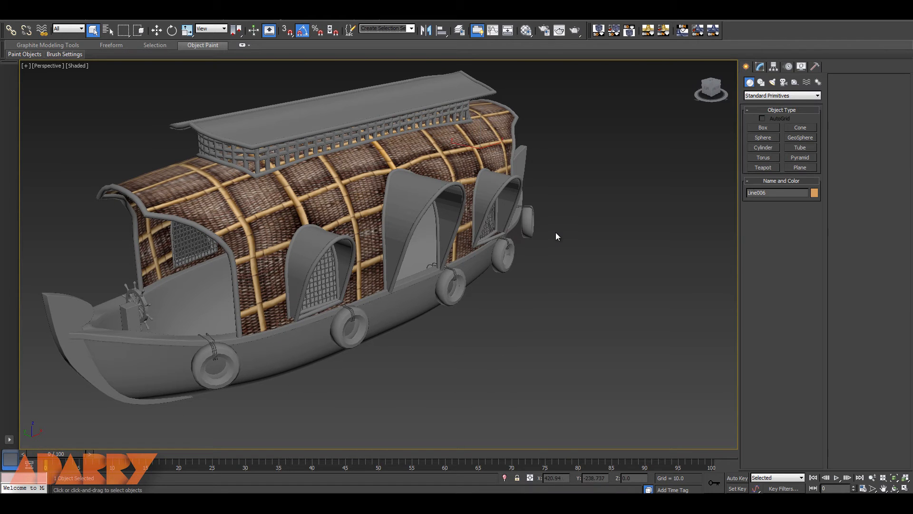
key(m)
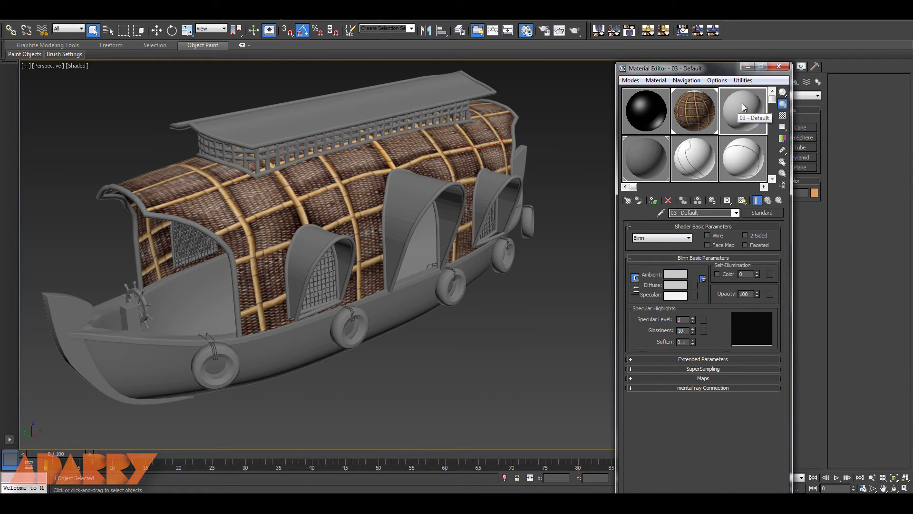
click(761, 213)
click(423, 387)
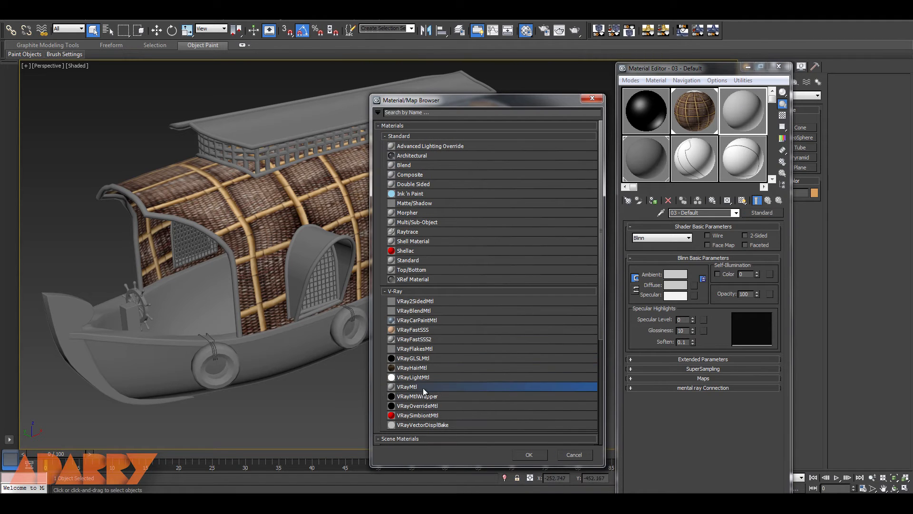
click(530, 455)
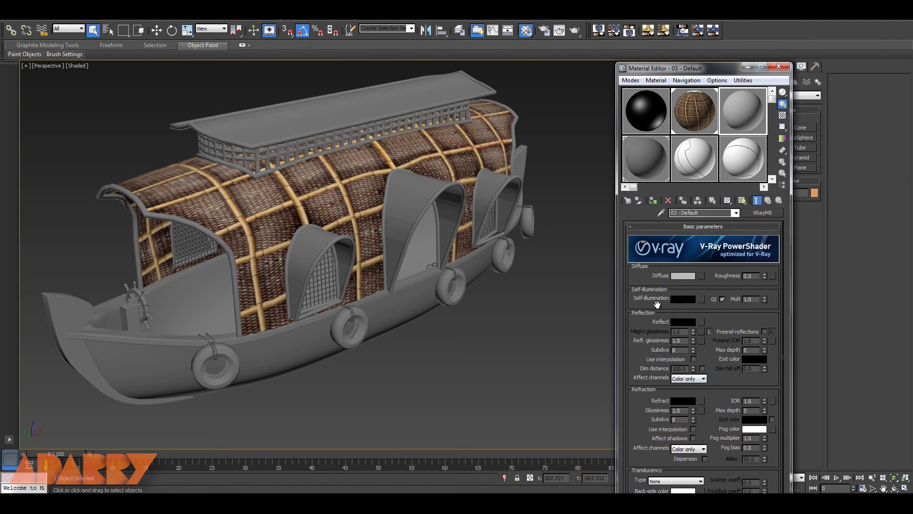
Load sunshade_texture.psd with collapsed layers as the diffuse bitmap of the VRayMtl.
click(702, 276)
double_click(410, 150)
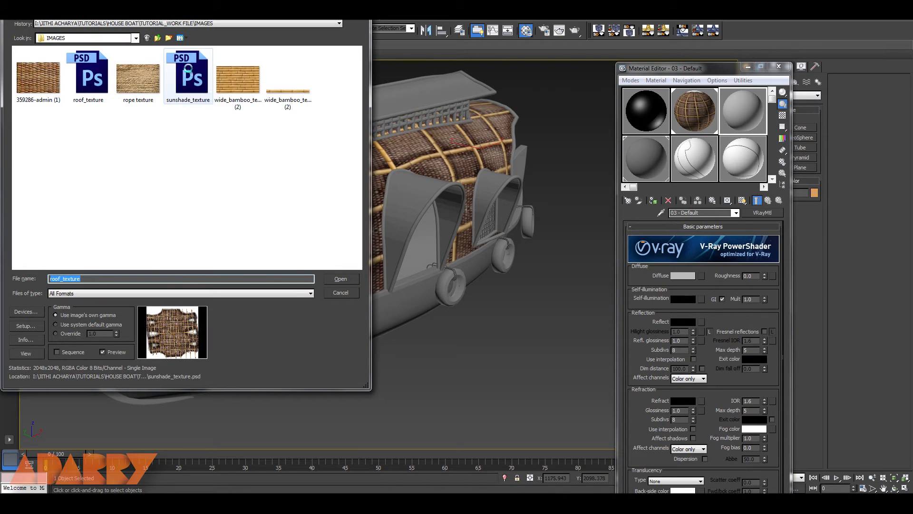
click(188, 75)
click(341, 279)
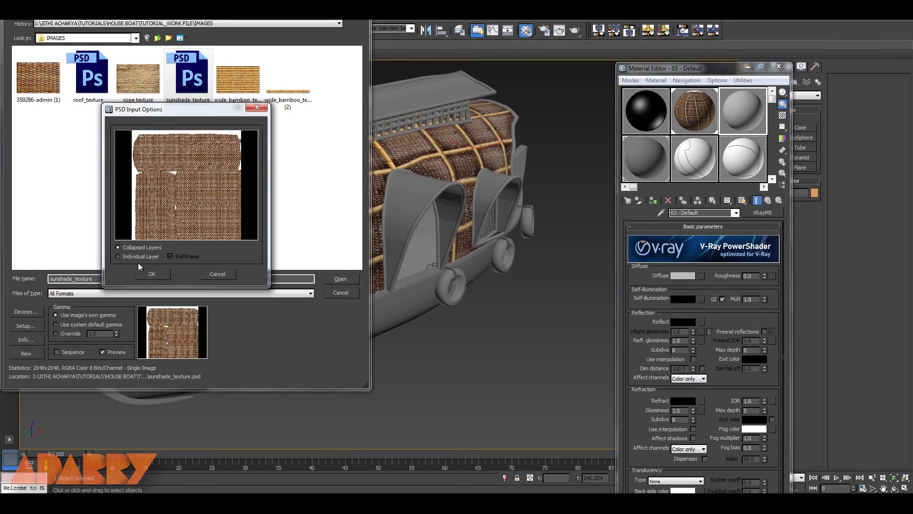
click(152, 274)
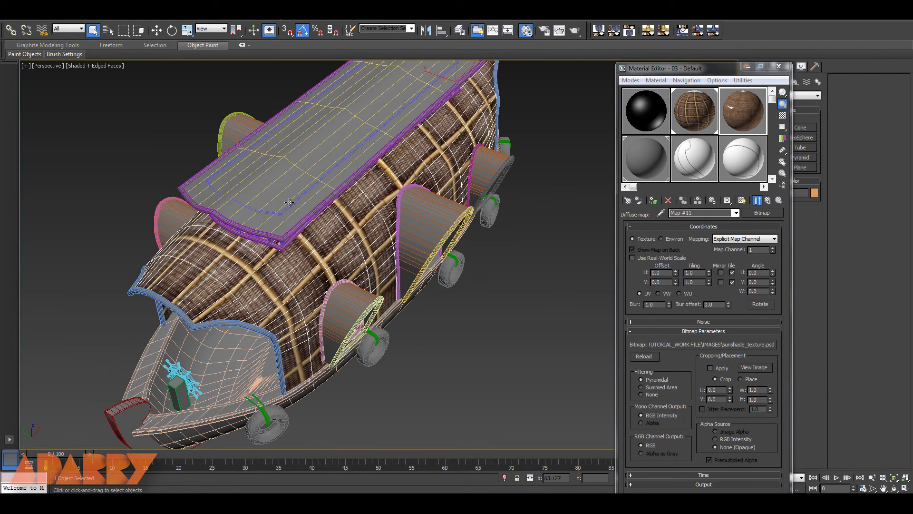
Add the three window sunshades on each side of the boat to the selection containing the top roof.
drag(469, 383, 441, 355)
ctrl+click(334, 291)
ctrl+click(421, 209)
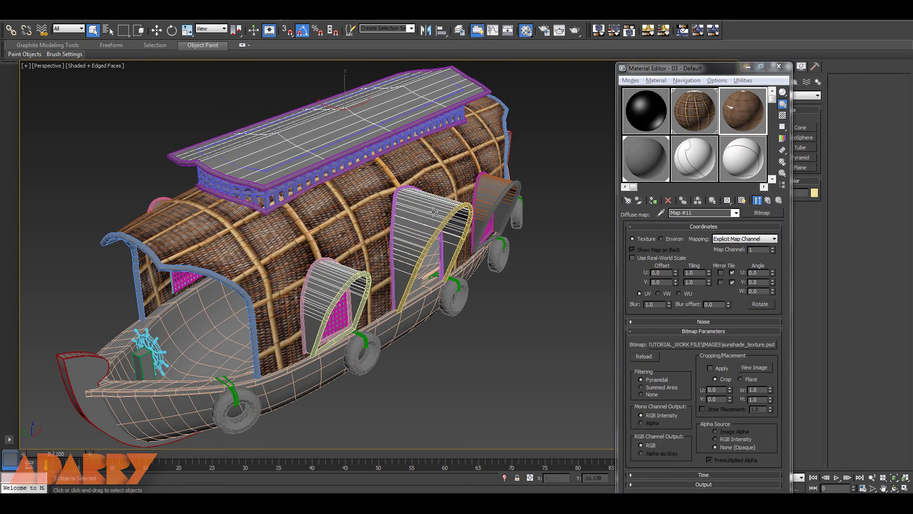
ctrl+click(492, 184)
drag(472, 371, 530, 357)
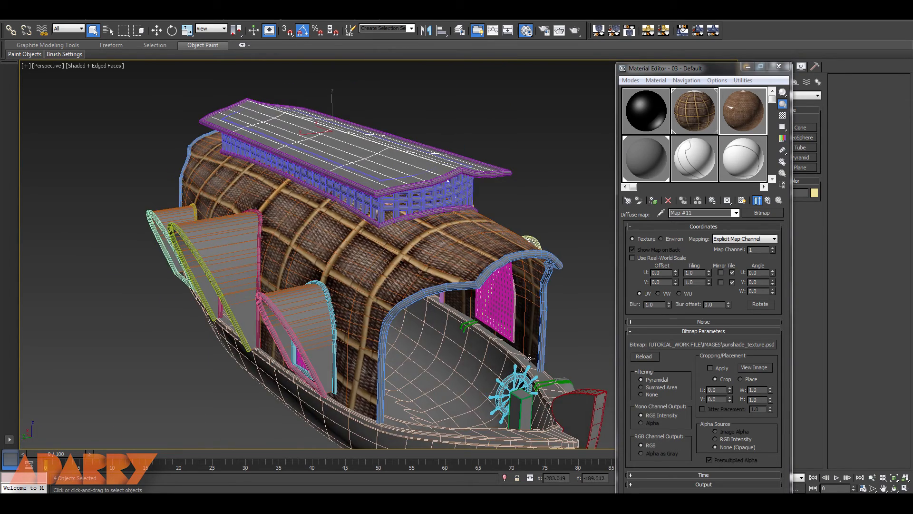
ctrl+click(304, 314)
ctrl+click(237, 250)
ctrl+click(174, 208)
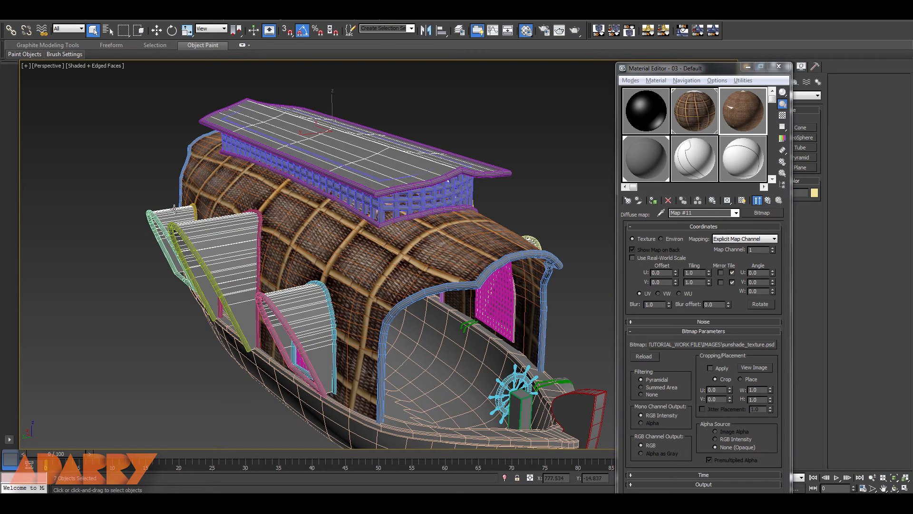
drag(457, 224, 560, 235)
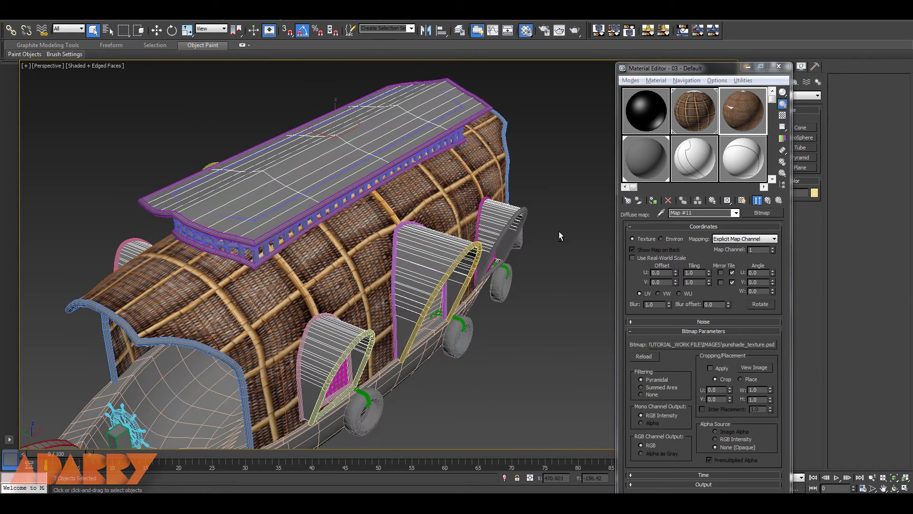
Assign the sunshade material to the selected objects and show its map in the shaded viewport without edged faces.
click(655, 202)
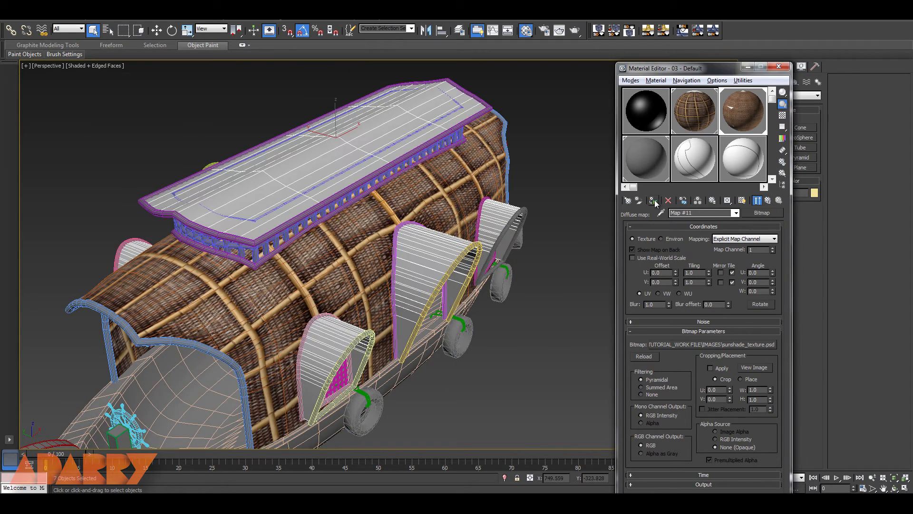
click(742, 200)
drag(453, 354, 454, 355)
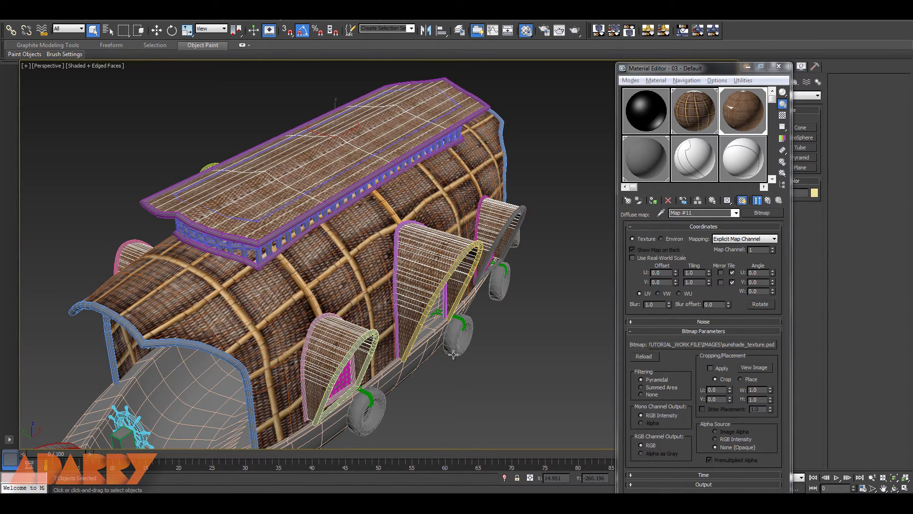
key(F4)
mouse_move(453, 354)
mouse_down()
mouse_move(440, 330)
mouse_move(456, 354)
mouse_move(458, 342)
mouse_up()
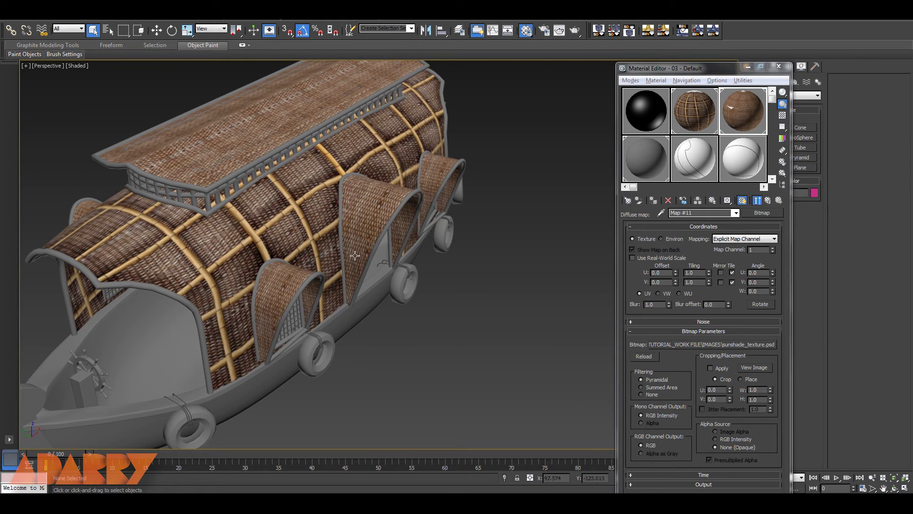
click(778, 66)
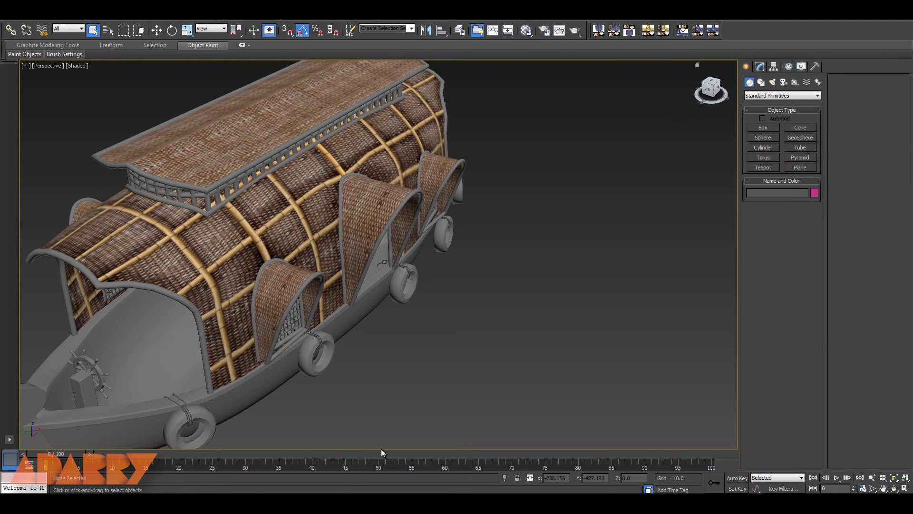
Switch to Photoshop, show the UV template and add a new Overlay layer directly above the wicker layer.
click(375, 503)
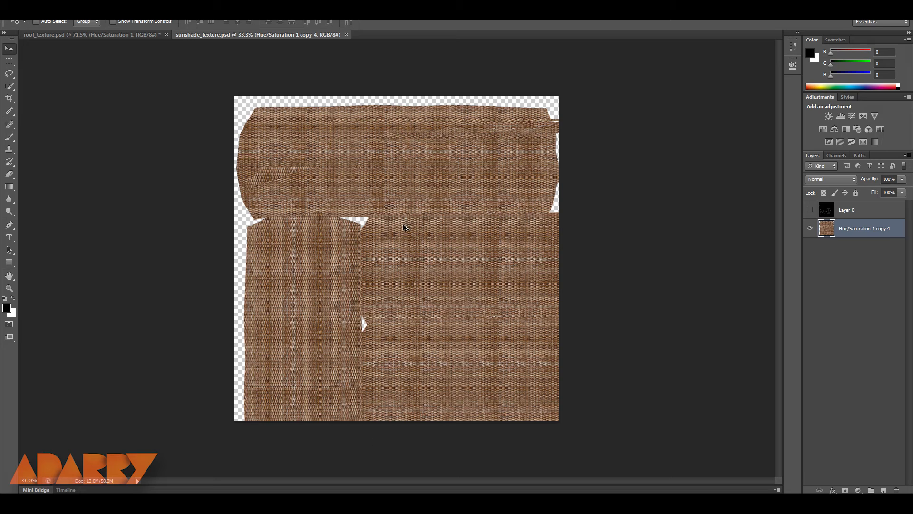
click(810, 211)
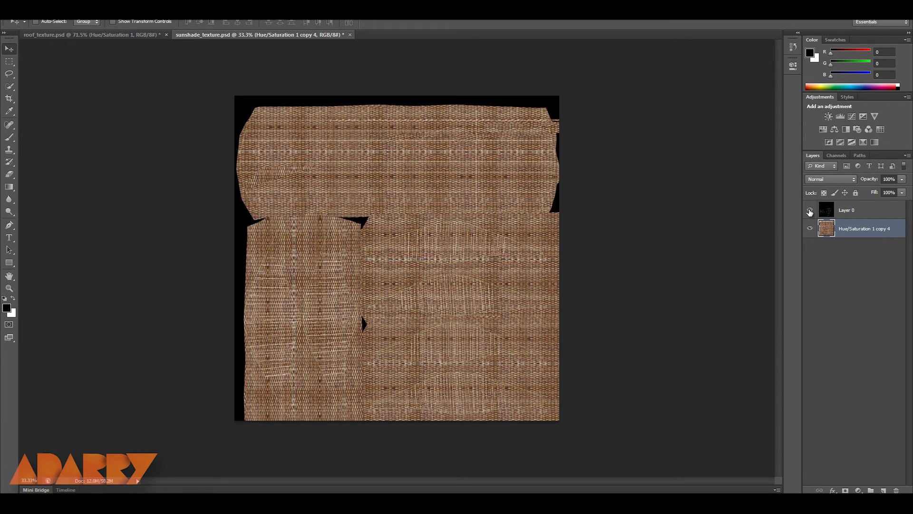
scroll(475, 216, up, 12)
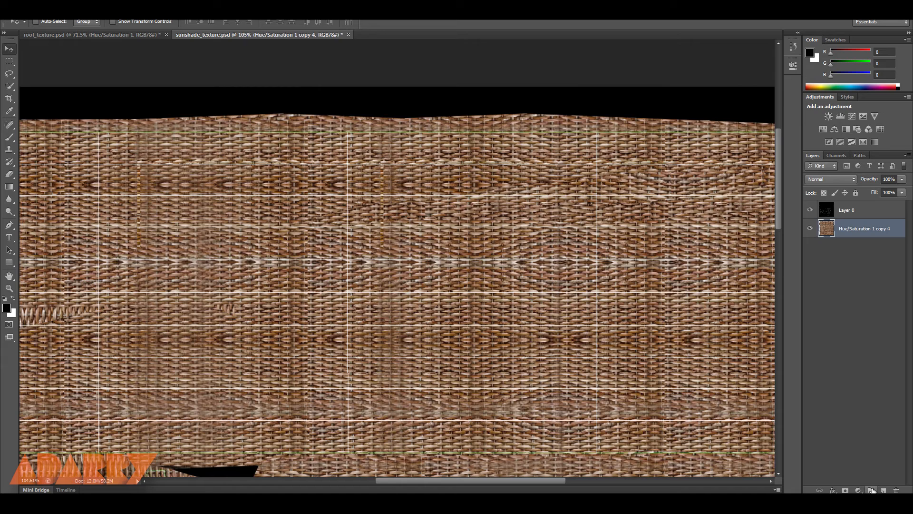
click(883, 490)
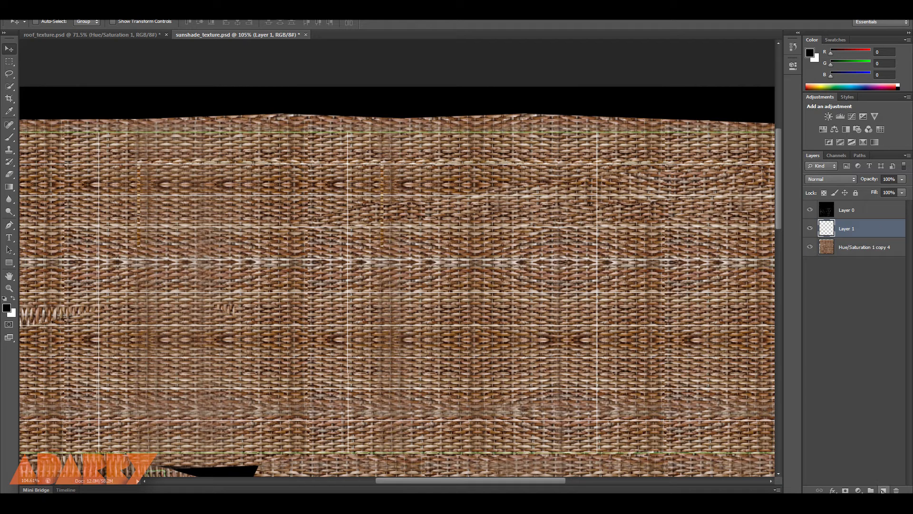
click(843, 179)
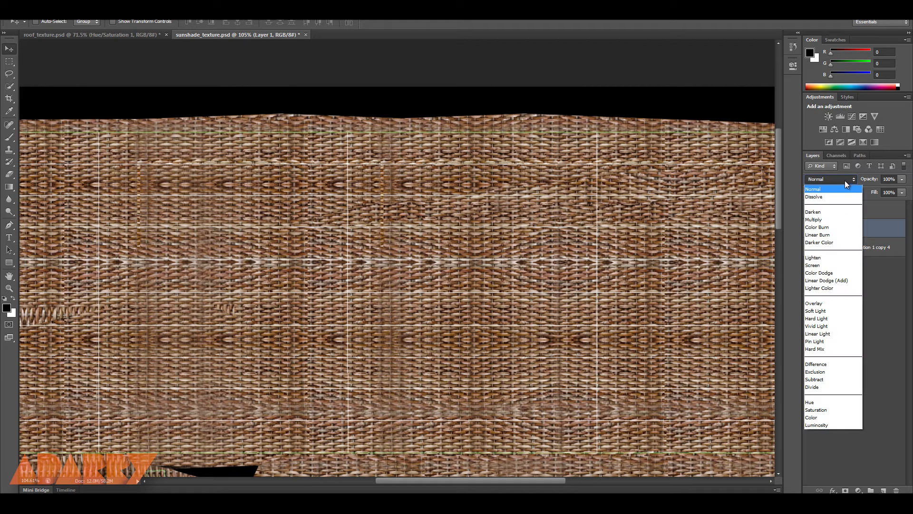
click(826, 304)
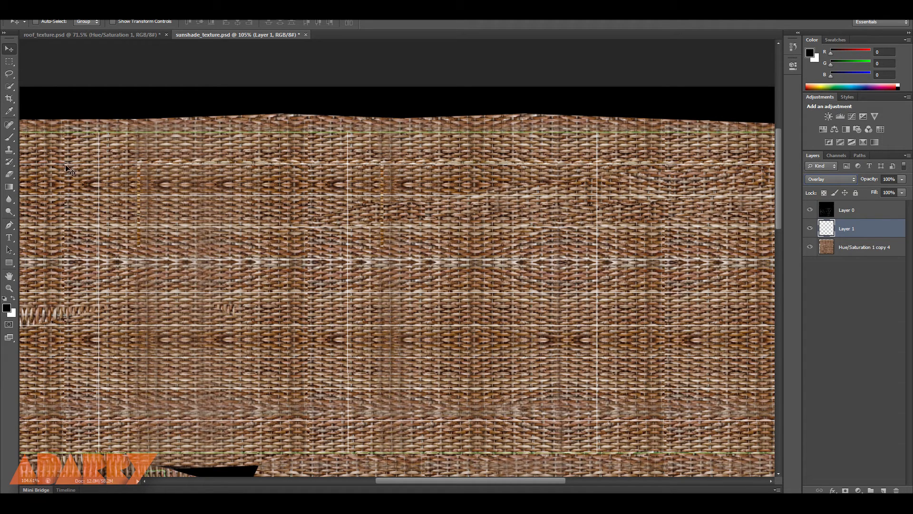
Paint dark shading along the upper edge of the large top wicker panel with a soft black 90 px brush at 50% opacity.
key(b)
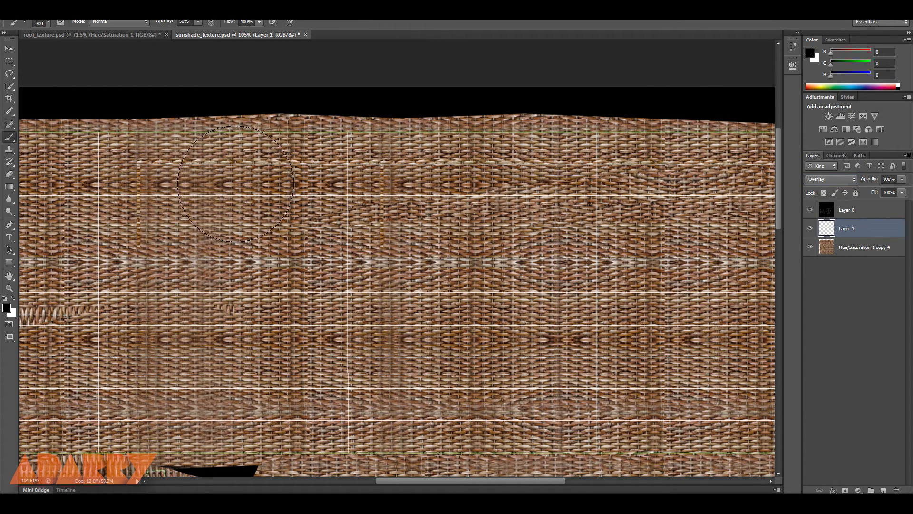
key(bracketleft)
key(bracketleft)
key(bracketleft)
key(bracketleft)
key(bracketleft)
key(bracketleft)
key(bracketleft)
key(bracketleft)
key(bracketleft)
key(bracketleft)
key(bracketleft)
key(bracketleft)
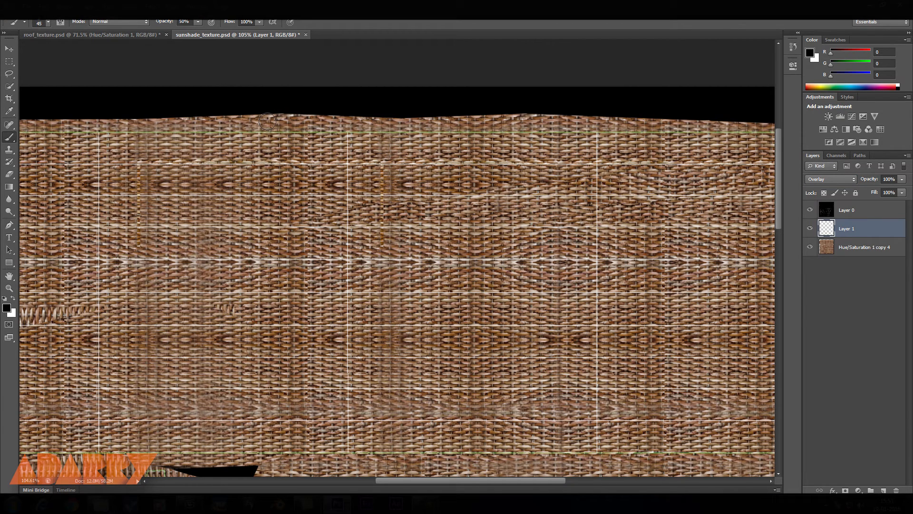
key(bracketright)
key(bracketright)
mouse_move(273, 137)
mouse_down()
mouse_move(219, 138)
mouse_move(386, 141)
mouse_move(352, 142)
mouse_move(233, 137)
mouse_move(496, 130)
mouse_up()
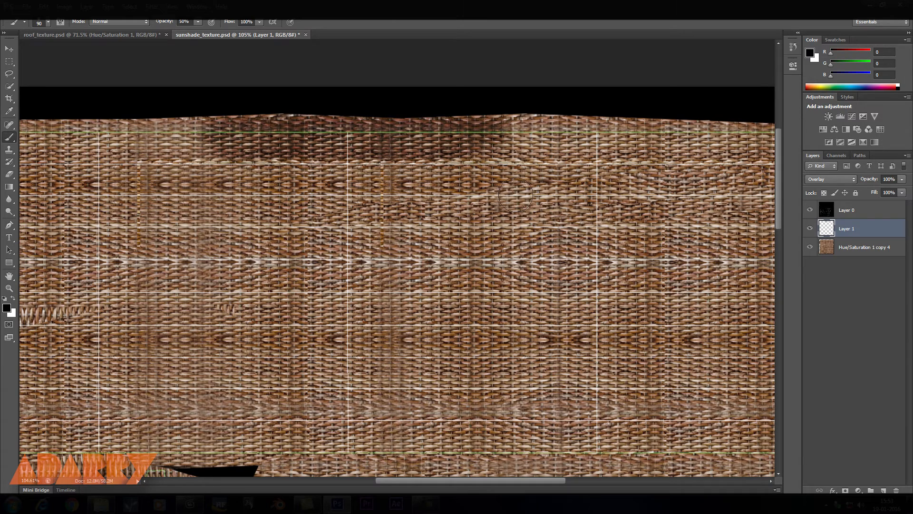
drag(532, 196, 226, 225)
mouse_move(159, 154)
mouse_down()
mouse_move(229, 151)
mouse_move(110, 154)
mouse_up()
Shade the remaining panel edges and the outlines of all the sunshade UV shapes with a black 125 px brush at 50% opacity.
key(bracketright)
key(bracketright)
key(bracketright)
key(bracketleft)
drag(240, 138, 220, 152)
drag(475, 203, 492, 338)
mouse_move(508, 306)
mouse_down()
mouse_move(531, 178)
mouse_move(468, 352)
mouse_move(710, 256)
mouse_up()
mouse_move(656, 303)
mouse_down()
mouse_move(485, 330)
mouse_move(595, 334)
mouse_up()
mouse_move(514, 316)
mouse_down()
mouse_move(604, 315)
mouse_move(421, 316)
mouse_move(499, 314)
mouse_move(507, 295)
mouse_up()
mouse_move(492, 303)
mouse_down()
mouse_move(129, 304)
mouse_move(341, 295)
mouse_up()
drag(219, 239, 341, 322)
mouse_move(250, 386)
mouse_down()
mouse_move(213, 217)
mouse_move(232, 349)
mouse_move(289, 201)
mouse_move(452, 206)
mouse_move(236, 206)
mouse_up()
mouse_move(424, 459)
mouse_down()
mouse_move(279, 160)
mouse_move(339, 112)
mouse_up()
mouse_move(241, 208)
mouse_down()
mouse_move(253, 211)
mouse_move(290, 349)
mouse_move(387, 220)
mouse_up()
mouse_move(338, 93)
mouse_down()
mouse_move(239, 318)
mouse_move(242, 363)
mouse_up()
drag(241, 363, 255, 236)
mouse_move(251, 203)
mouse_down()
mouse_move(314, 394)
mouse_move(292, 239)
mouse_up()
mouse_move(252, 254)
mouse_down()
mouse_move(321, 396)
mouse_move(361, 417)
mouse_up()
drag(378, 191, 374, 399)
drag(367, 229, 366, 331)
mouse_move(350, 57)
mouse_down()
mouse_move(366, 143)
mouse_move(356, 340)
mouse_up()
mouse_move(413, 139)
mouse_down()
mouse_move(442, 356)
mouse_move(380, 268)
mouse_move(468, 417)
mouse_up()
mouse_move(467, 418)
mouse_down()
mouse_move(470, 245)
mouse_move(509, 119)
mouse_up()
mouse_move(512, 114)
mouse_down()
mouse_move(493, 183)
mouse_move(418, 325)
mouse_move(372, 177)
mouse_move(366, 279)
mouse_up()
drag(396, 169, 410, 291)
drag(380, 187, 270, 402)
drag(473, 257, 201, 279)
drag(202, 237, 187, 285)
mouse_move(195, 237)
mouse_down()
mouse_move(372, 168)
mouse_move(690, 232)
mouse_move(648, 282)
mouse_move(345, 301)
mouse_move(210, 285)
mouse_up()
drag(430, 290, 374, 179)
mouse_move(164, 316)
mouse_down()
mouse_move(270, 243)
mouse_move(414, 229)
mouse_move(615, 289)
mouse_move(645, 320)
mouse_move(524, 347)
mouse_move(394, 344)
mouse_move(260, 319)
mouse_move(188, 328)
mouse_up()
drag(355, 364, 340, 234)
mouse_move(309, 261)
mouse_down()
mouse_move(323, 251)
mouse_move(624, 326)
mouse_move(440, 362)
mouse_move(186, 361)
mouse_move(173, 316)
mouse_move(326, 234)
mouse_up()
drag(433, 350, 457, 181)
mouse_move(414, 240)
mouse_down()
mouse_move(682, 286)
mouse_move(528, 361)
mouse_move(108, 337)
mouse_move(402, 230)
mouse_up()
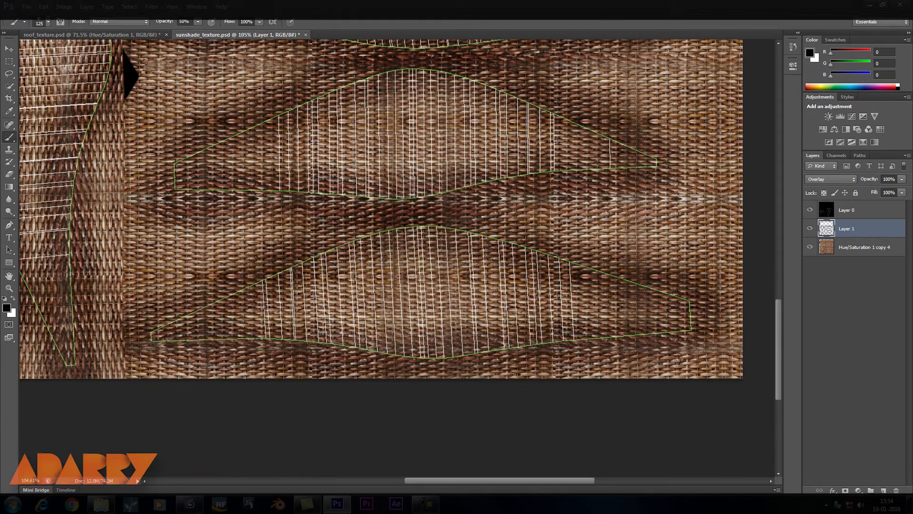
Save the texture with the UV template on Layer 0 hidden and inspect the shading on the boat in 3ds Max.
scroll(480, 250, down, 5)
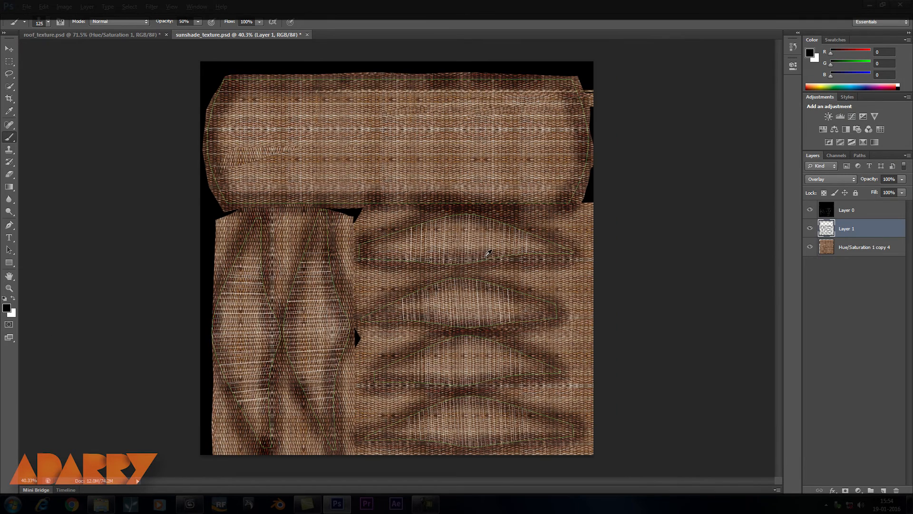
click(811, 211)
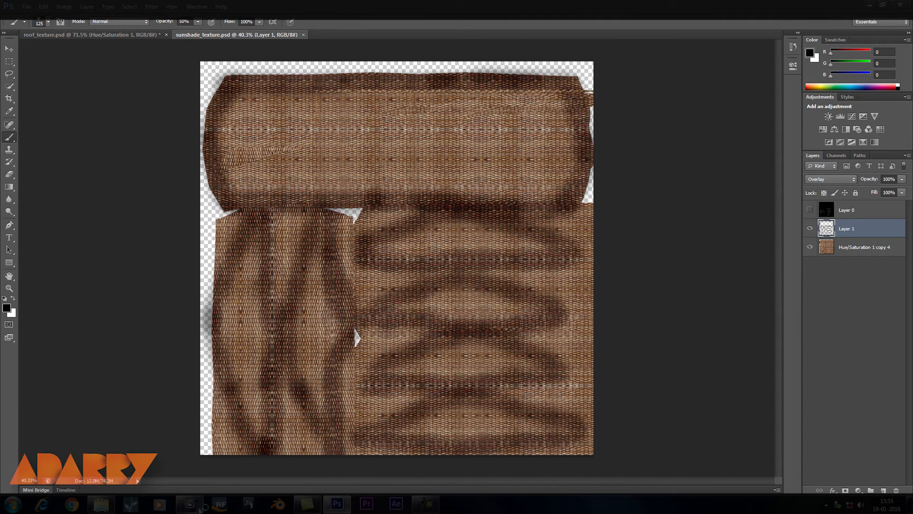
key(alt+Tab)
drag(506, 307, 507, 289)
scroll(509, 290, down, 3)
scroll(510, 292, up, 3)
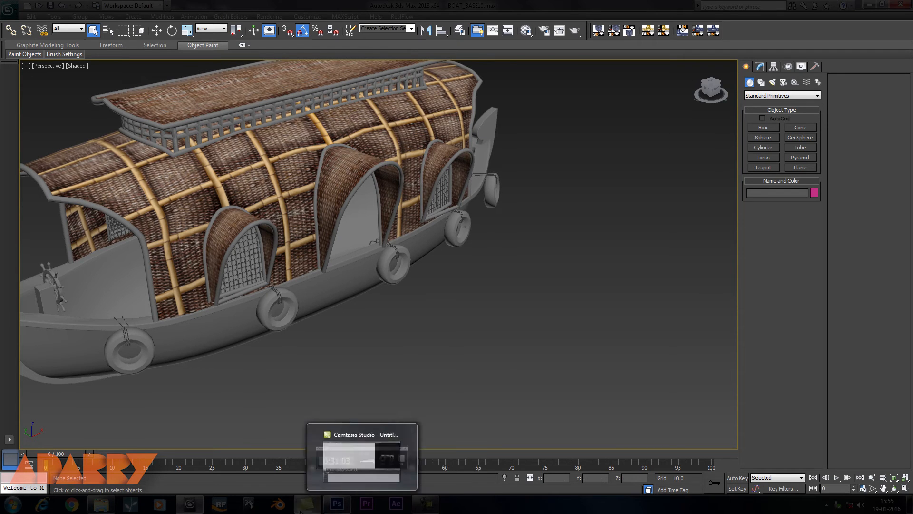
Switch to Photoshop, open wide_bamboo_texture (2).png and copy the bamboo pole into the sunshade_texture document.
click(338, 504)
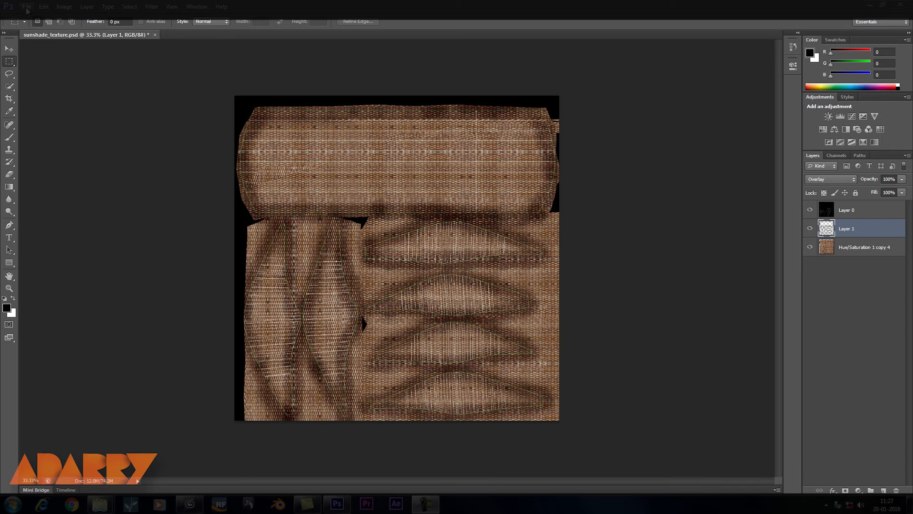
click(27, 7)
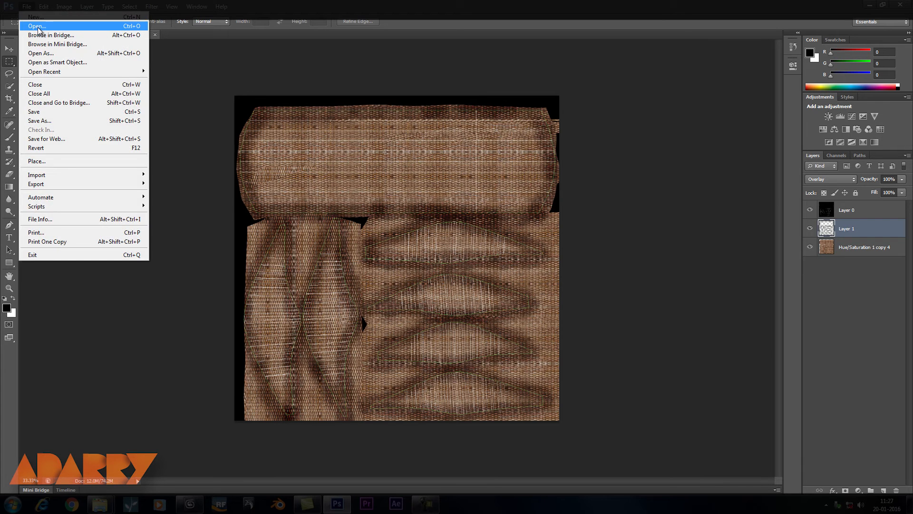
click(39, 24)
click(517, 339)
key(v)
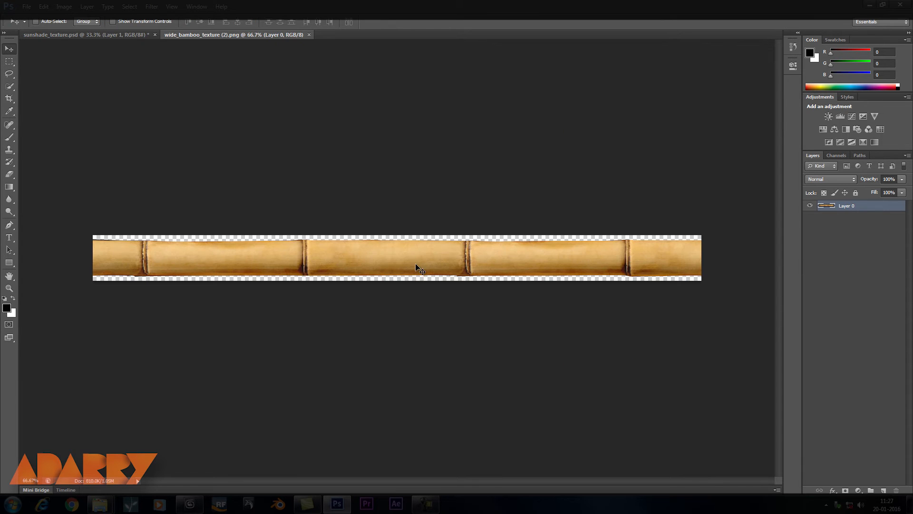
drag(421, 270, 350, 159)
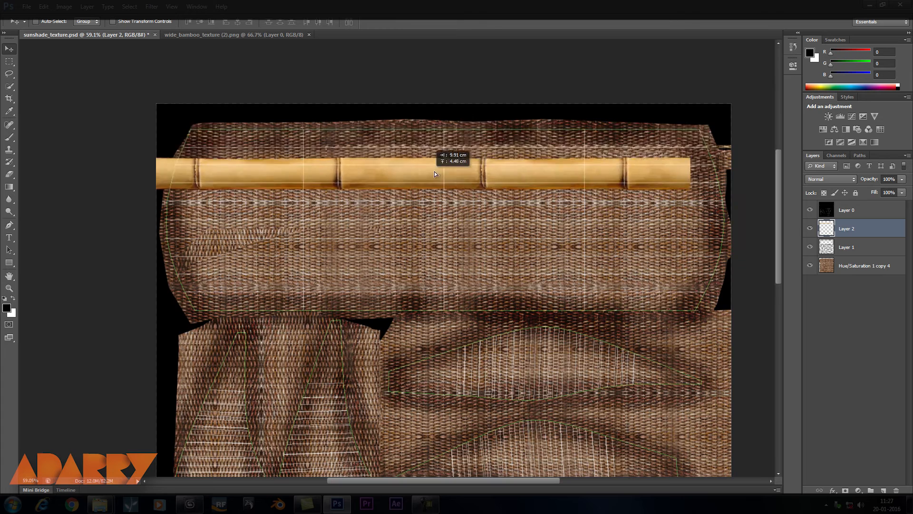
Scale the bamboo pole to about 31% and place it horizontally near the upper-left edge of the large top panel.
drag(435, 172, 438, 153)
key(ctrl+t)
drag(702, 135, 328, 141)
scroll(390, 180, up, 2)
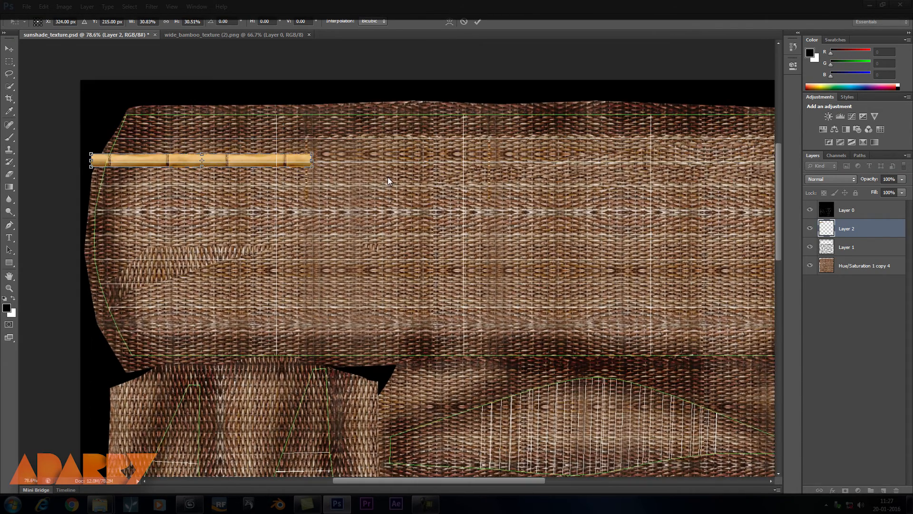
scroll(312, 162, up, 2)
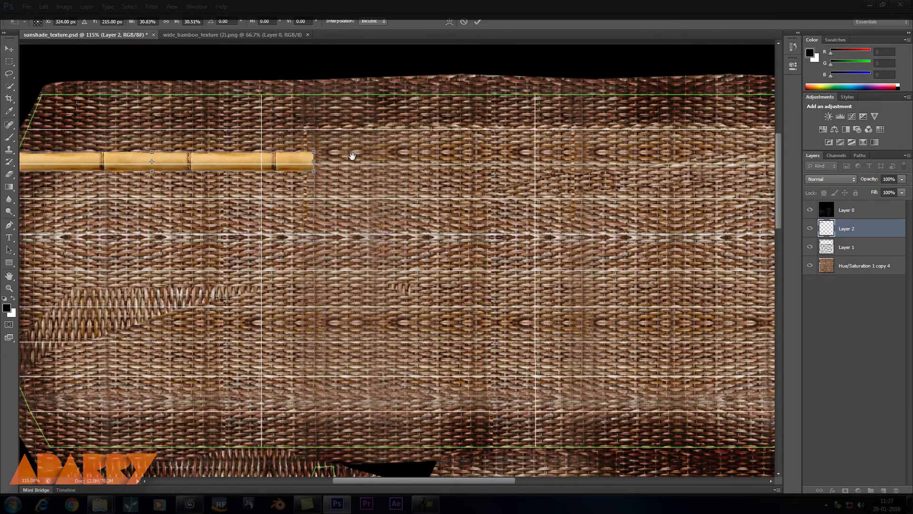
drag(352, 156, 457, 174)
key(Return)
drag(335, 175, 362, 149)
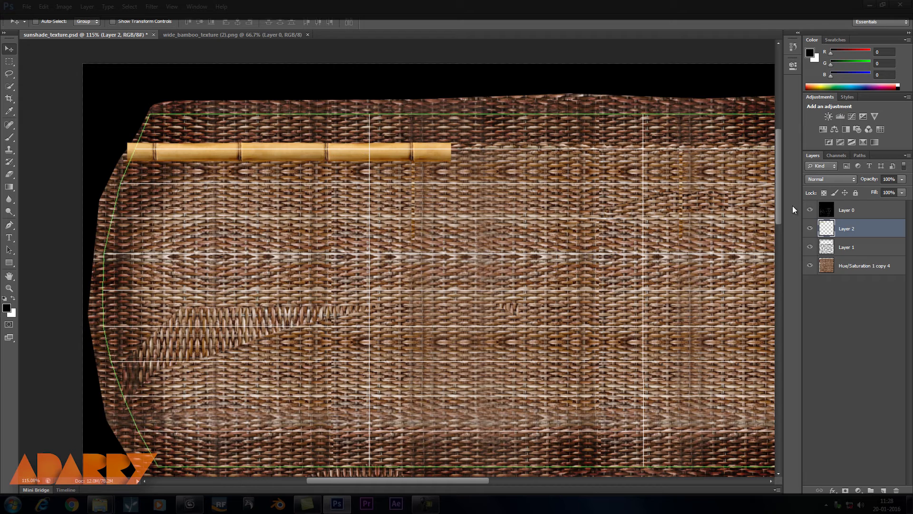
Hide Layer 0, save the texture, and switch to 3ds Max to inspect the bamboo pole on the boat's upper roof.
click(810, 210)
key(ctrl+s)
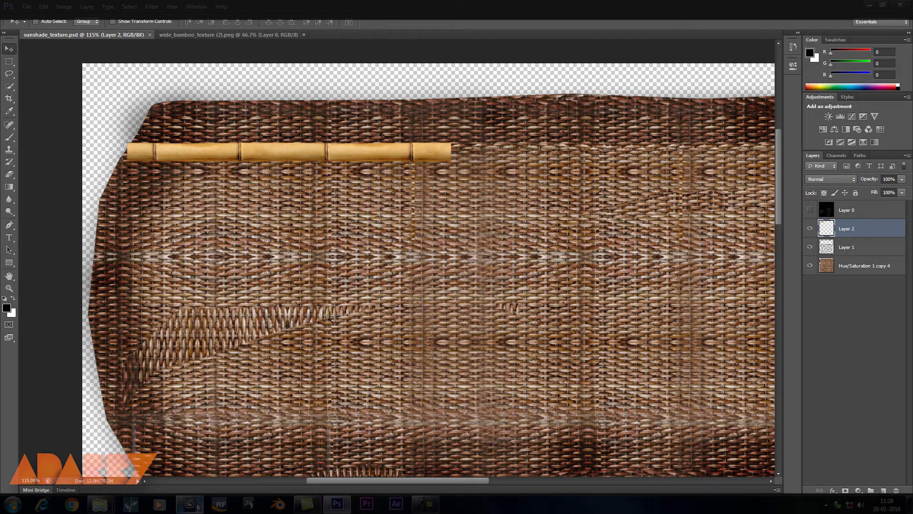
click(195, 505)
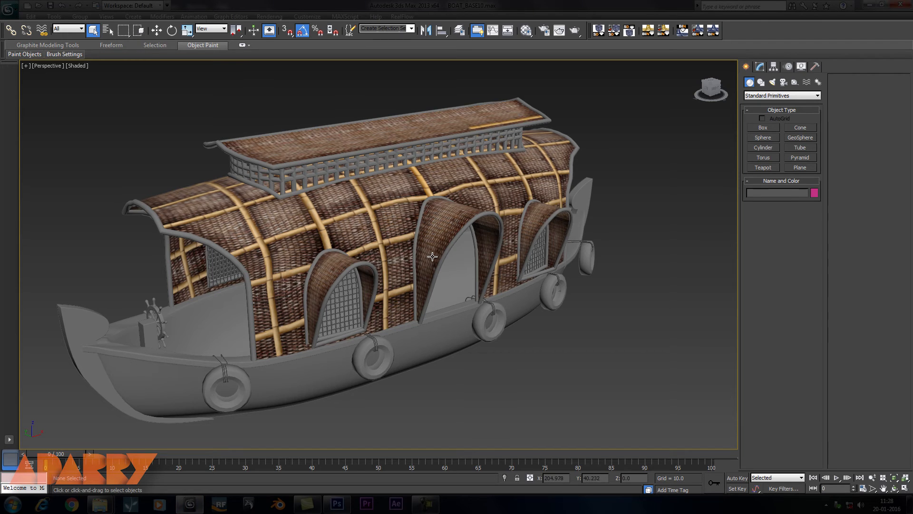
mouse_move(430, 257)
mouse_down()
mouse_move(447, 265)
mouse_move(430, 272)
mouse_up()
scroll(527, 293, up, 4)
drag(527, 293, 501, 286)
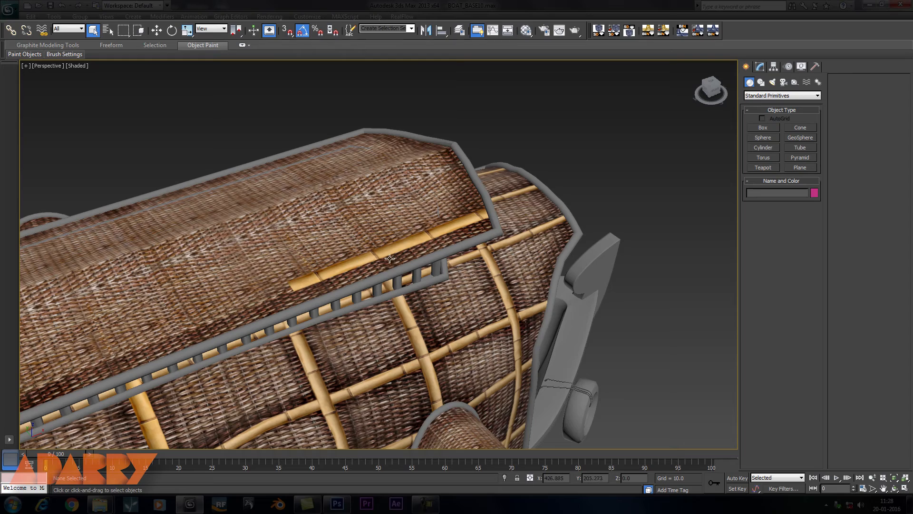
scroll(454, 337, down, 2)
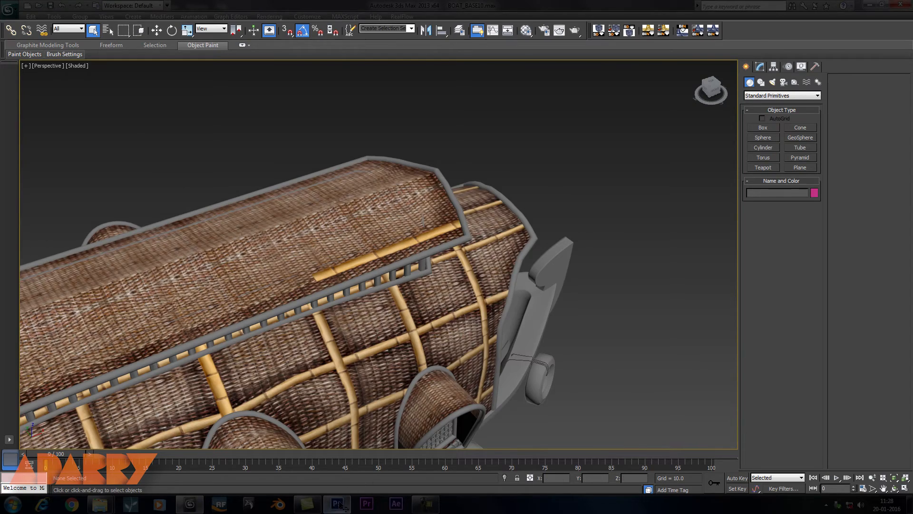
Switch to Photoshop and extend the bamboo pole across the large top panel with end-to-end copies, merging them into one layer.
click(343, 507)
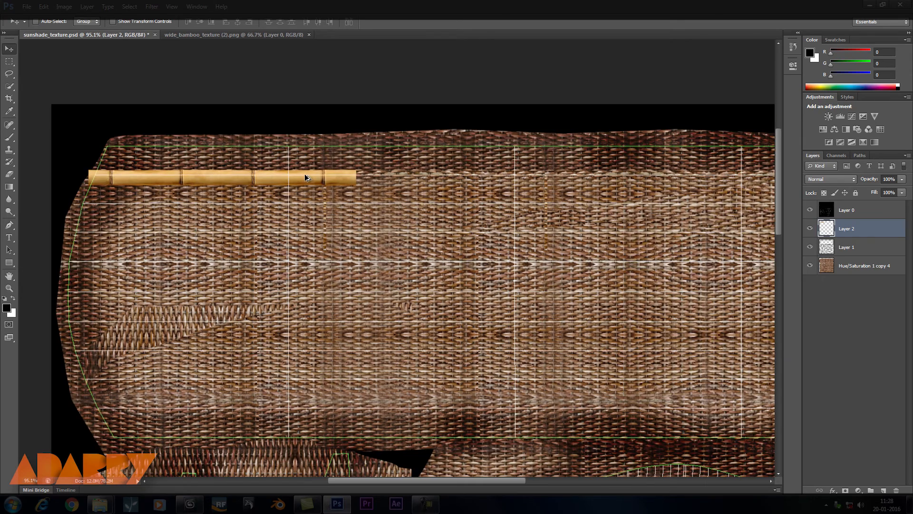
drag(304, 173, 566, 175)
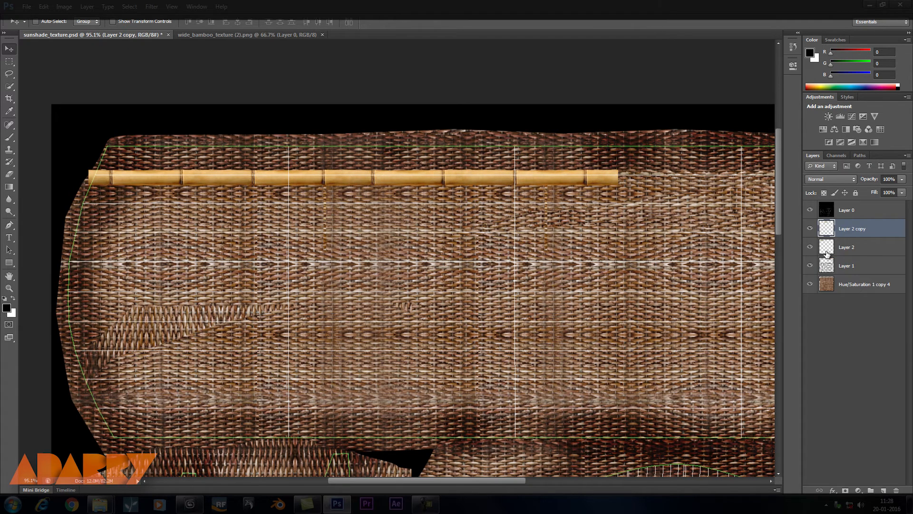
shift+click(865, 247)
key(ctrl+e)
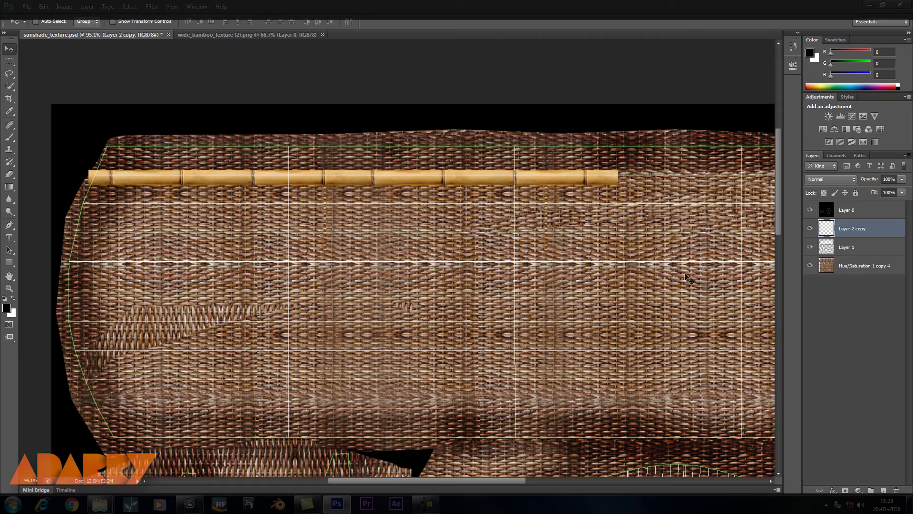
drag(619, 261, 413, 276)
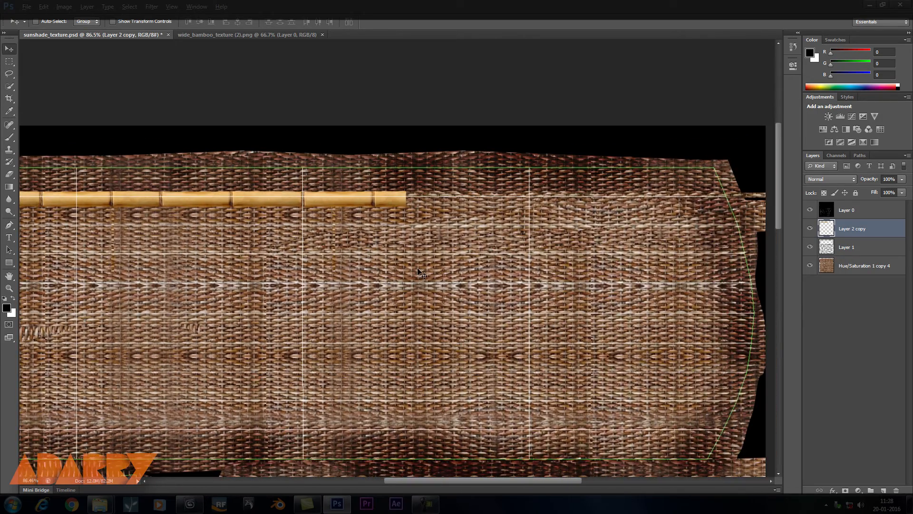
scroll(421, 273, down, 1)
drag(357, 215, 743, 212)
ctrl+click(853, 248)
key(ctrl+e)
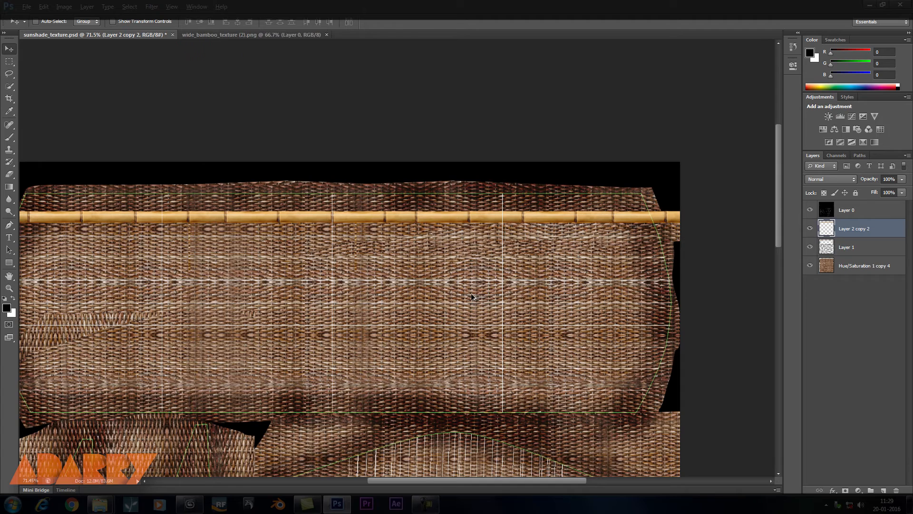
Duplicate the full-width bamboo pole down the large top panel and space the copies into four horizontal rows.
scroll(470, 293, down, 1)
drag(434, 234, 421, 335)
drag(420, 335, 426, 381)
right_click(462, 285)
click(471, 293)
right_click(463, 285)
click(485, 301)
drag(464, 291, 461, 283)
right_click(475, 335)
click(490, 343)
drag(473, 334, 472, 325)
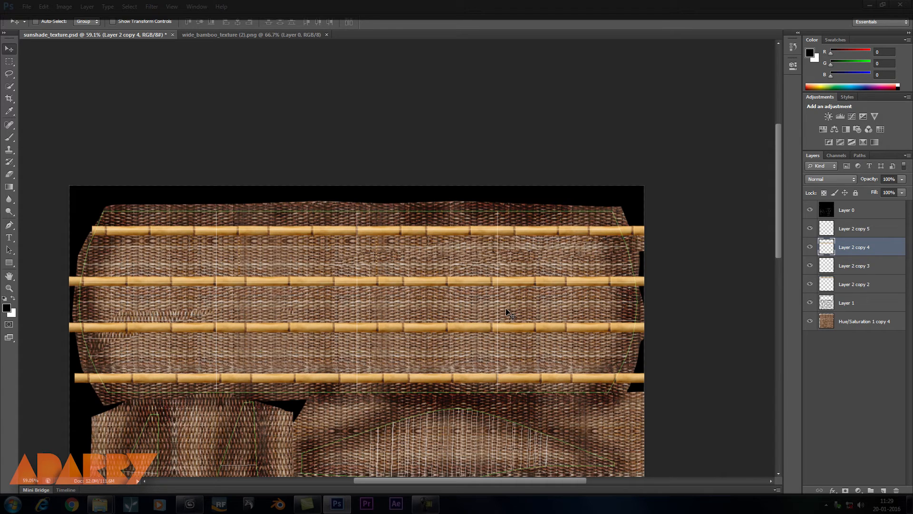
Save the texture and switch to 3ds Max to inspect the four horizontal poles on the roof.
key(ctrl+s)
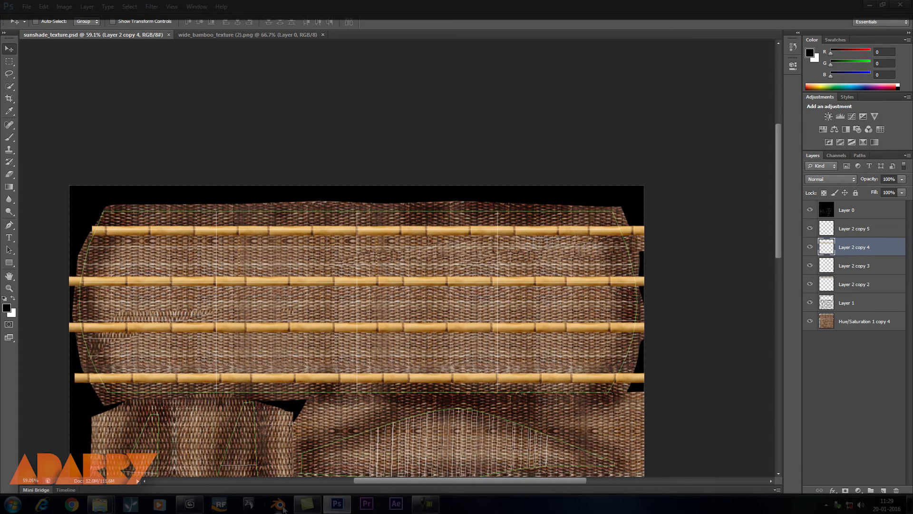
click(201, 508)
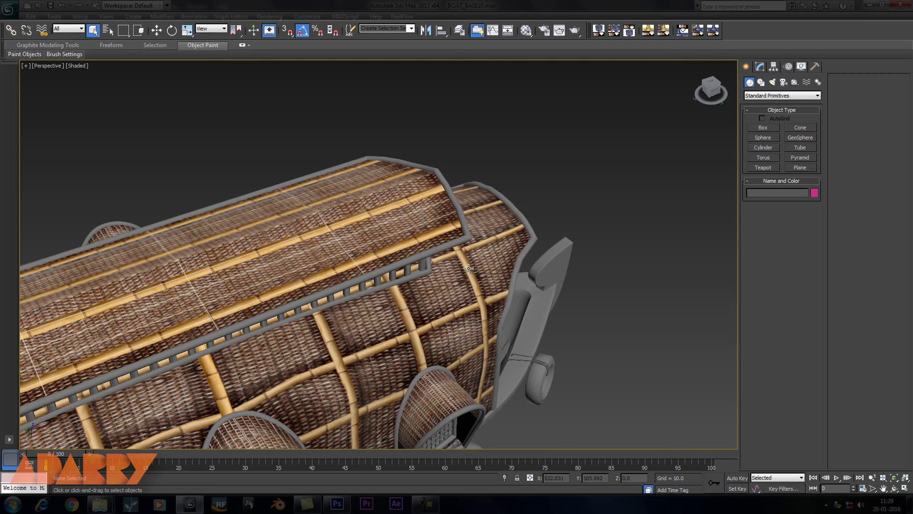
scroll(502, 270, down, 5)
drag(512, 296, 511, 266)
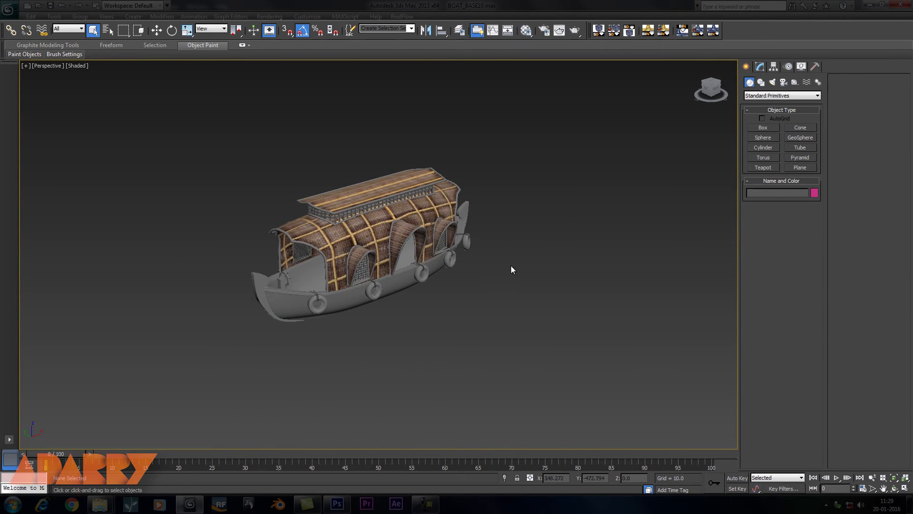
scroll(487, 236, up, 4)
Switch to Photoshop and place two horizontal pole copies across the uppermost lens-shaped panel below the large top panel.
click(337, 503)
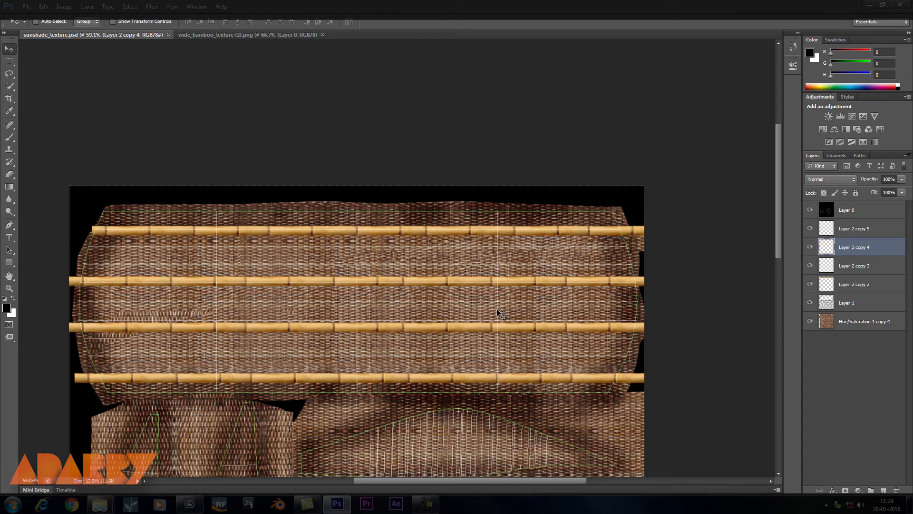
scroll(526, 328, down, 8)
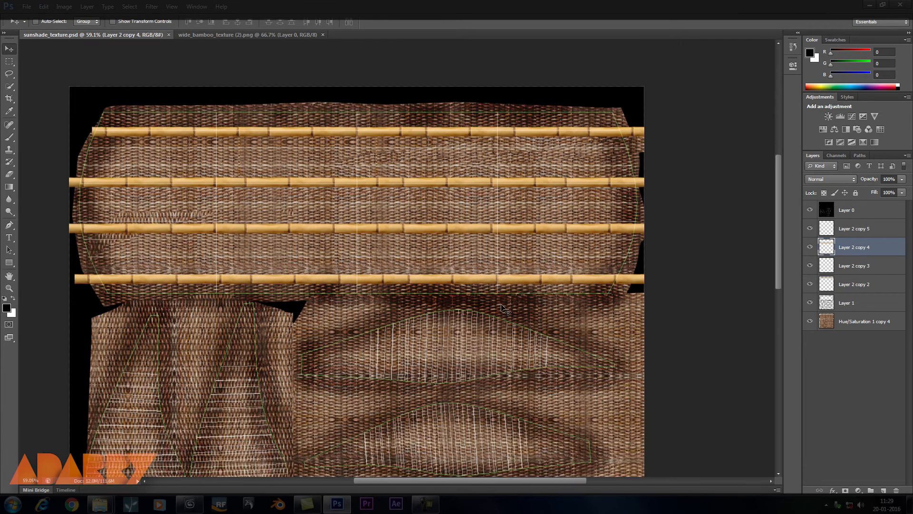
drag(517, 212, 780, 262)
drag(621, 252, 576, 281)
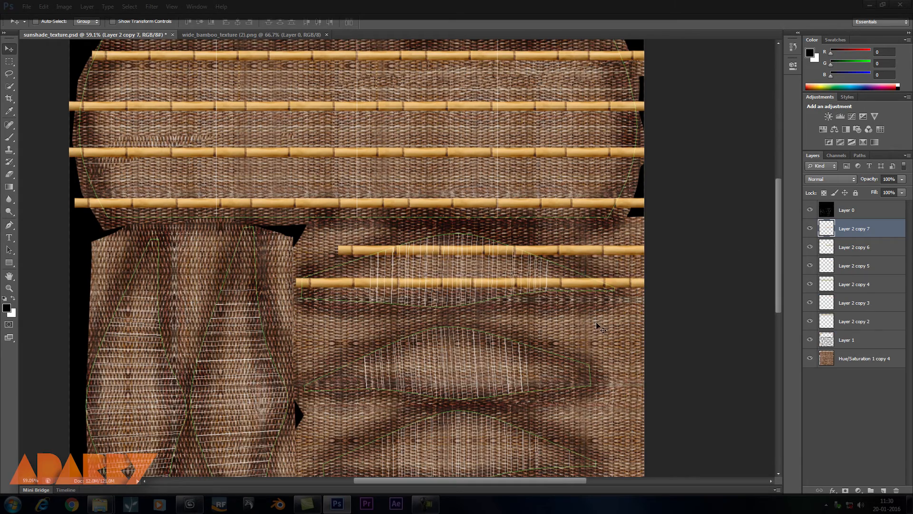
Duplicate the horizontal bamboo poles down over the remaining three lens-shaped panels, two poles per panel.
scroll(584, 321, down, 3)
scroll(578, 300, up, 4)
right_click(617, 221)
click(627, 227)
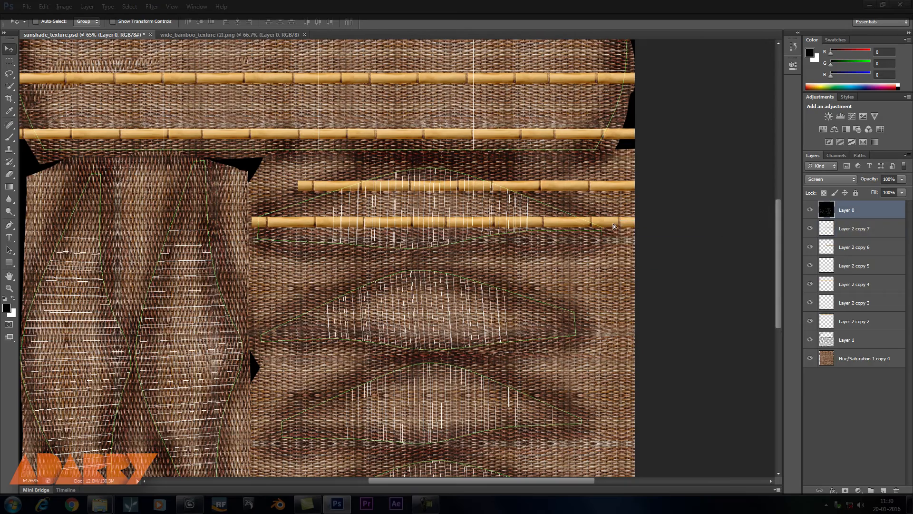
right_click(617, 223)
click(623, 228)
drag(617, 223, 615, 323)
scroll(637, 332, down, 2)
drag(587, 213, 590, 405)
scroll(570, 351, down, 5)
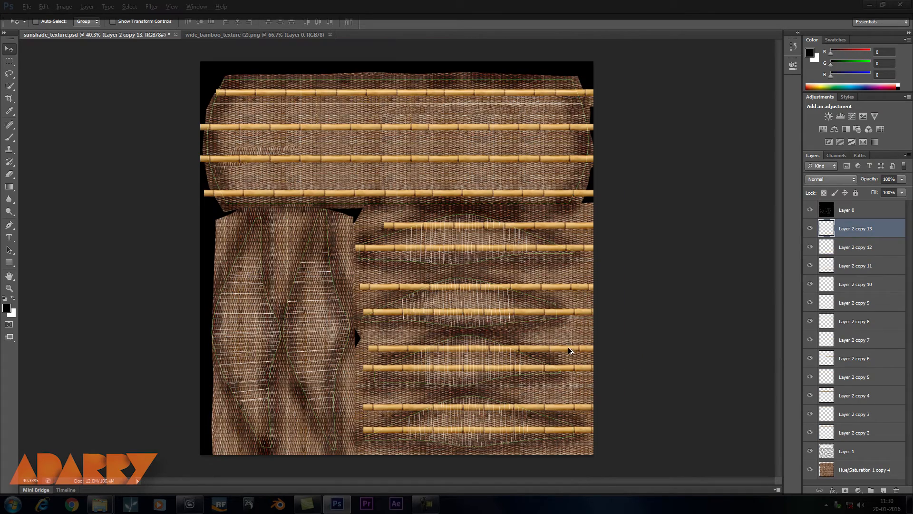
Duplicate the lowest horizontal pole and rotate the copy by -90° to make a vertical pole.
drag(550, 434, 552, 392)
key(ctrl+t)
right_click(552, 392)
click(582, 360)
scroll(628, 310, up, 3)
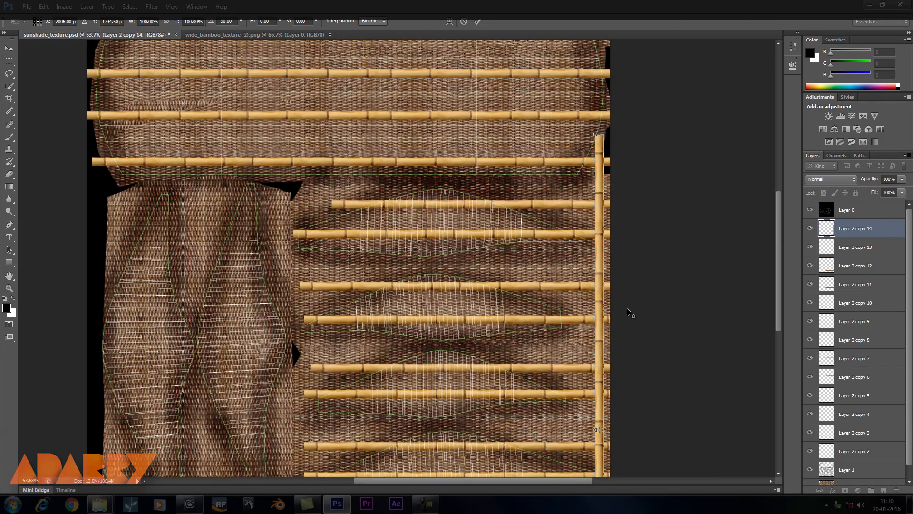
key(alt+space)
key(Escape)
key(Return)
Distribute vertical pole copies, five across the stacked lens-shaped panels and four across the two tall panels beside them.
drag(597, 286, 304, 307)
scroll(668, 292, down, 3)
drag(305, 307, 333, 96)
right_click(304, 308)
click(323, 325)
key(ctrl+z)
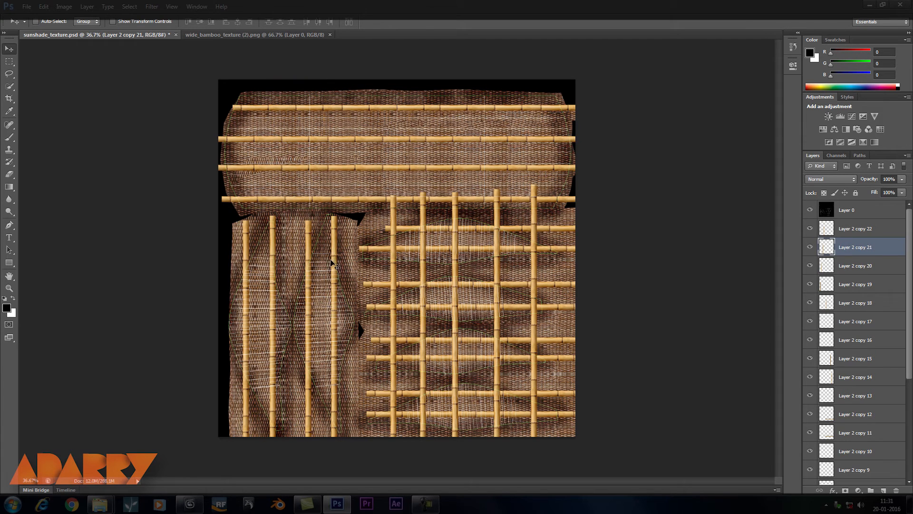
Duplicate a vertical pole up to the large top panel and spread seven copies across its width.
drag(334, 273, 331, 194)
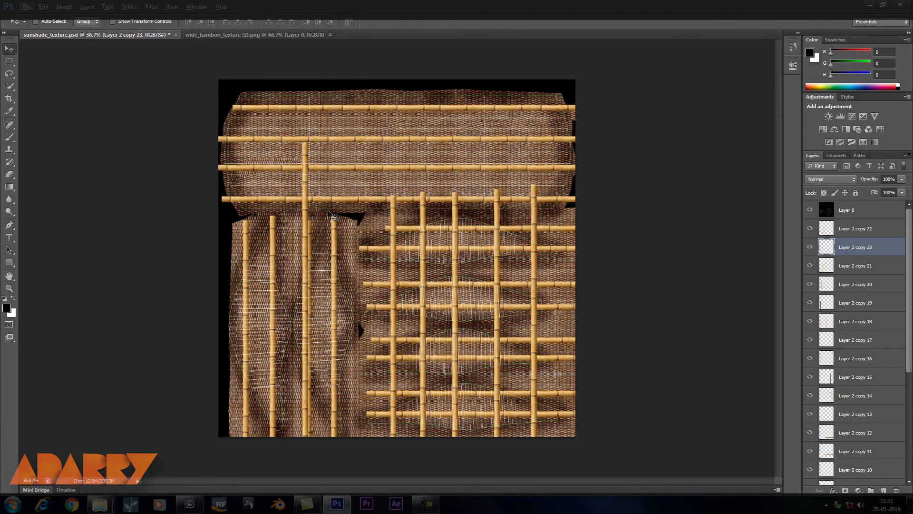
scroll(356, 220, up, 4)
drag(265, 212, 223, 82)
key(ctrl+z)
key(ctrl+z)
drag(224, 230, 221, 109)
drag(219, 201, 624, 145)
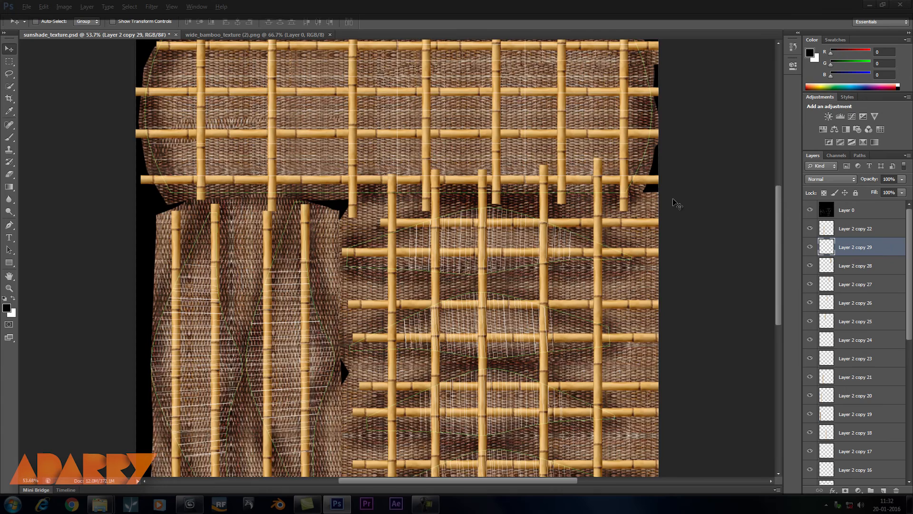
Save the texture and switch to 3ds Max to inspect the complete bamboo grid on the houseboat.
scroll(677, 205, down, 2)
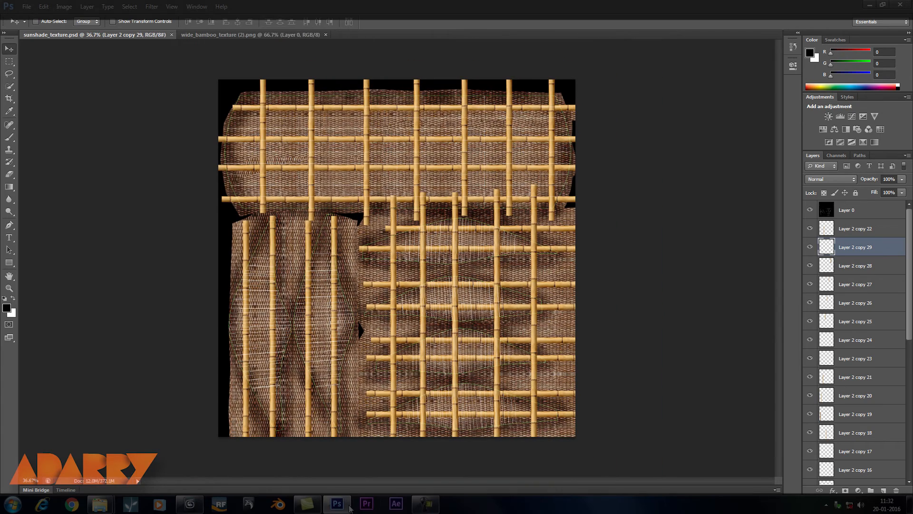
key(alt+Tab)
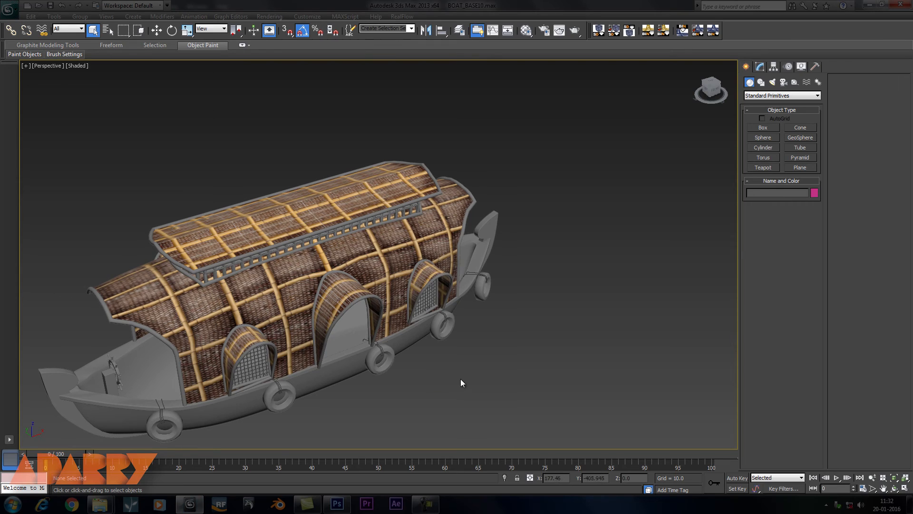
drag(464, 375, 484, 364)
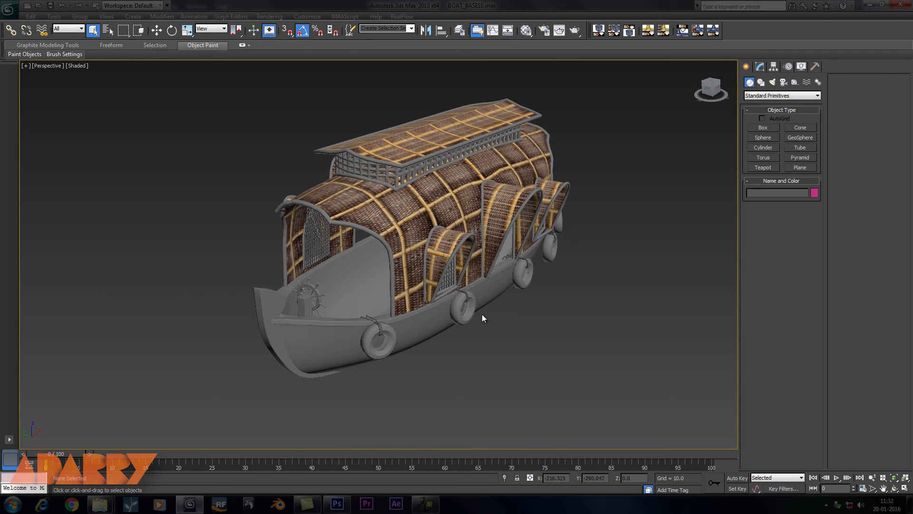
Switch to Photoshop and merge all bamboo pole layers, from Layer 2 copy 22 down to Layer 2 copy 2, into one.
click(340, 508)
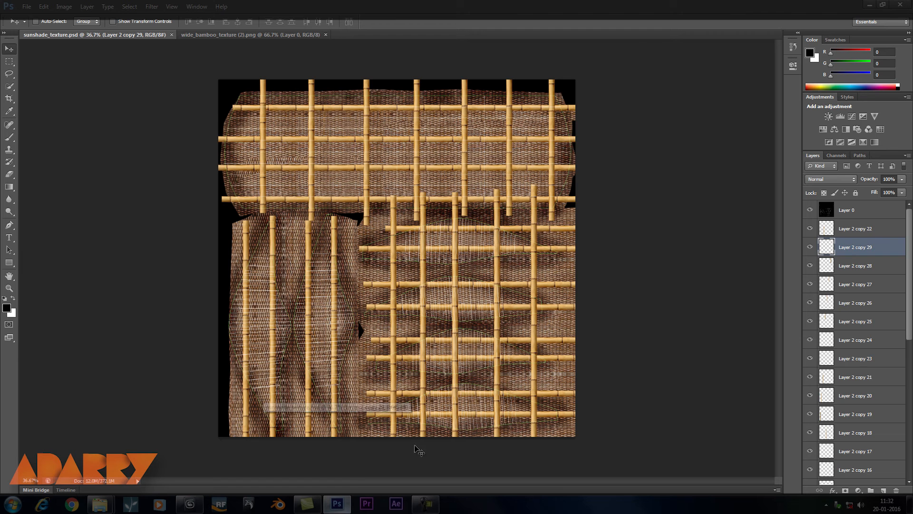
click(863, 233)
scroll(846, 359, down, 2)
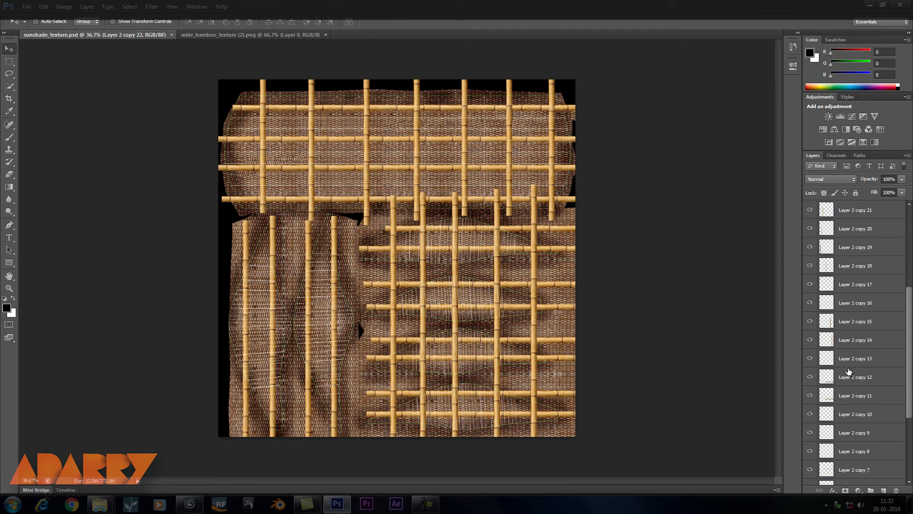
scroll(850, 378, down, 3)
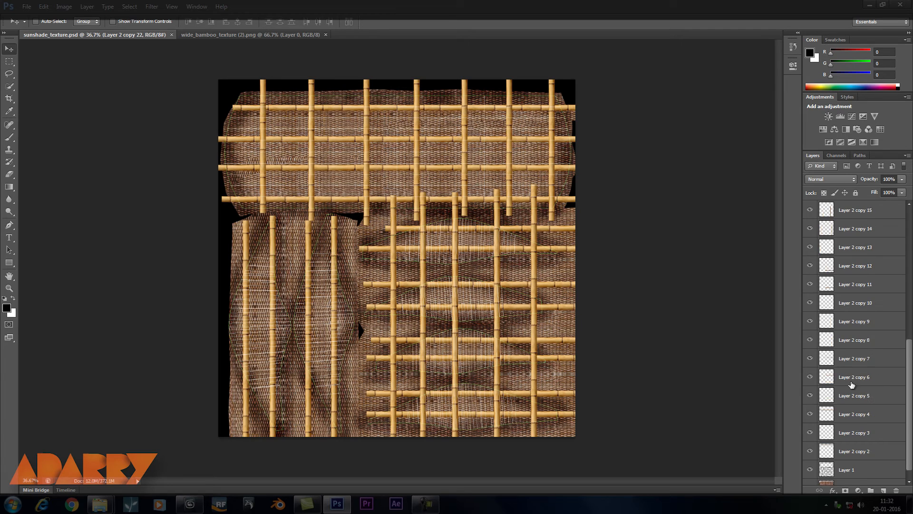
shift+click(859, 452)
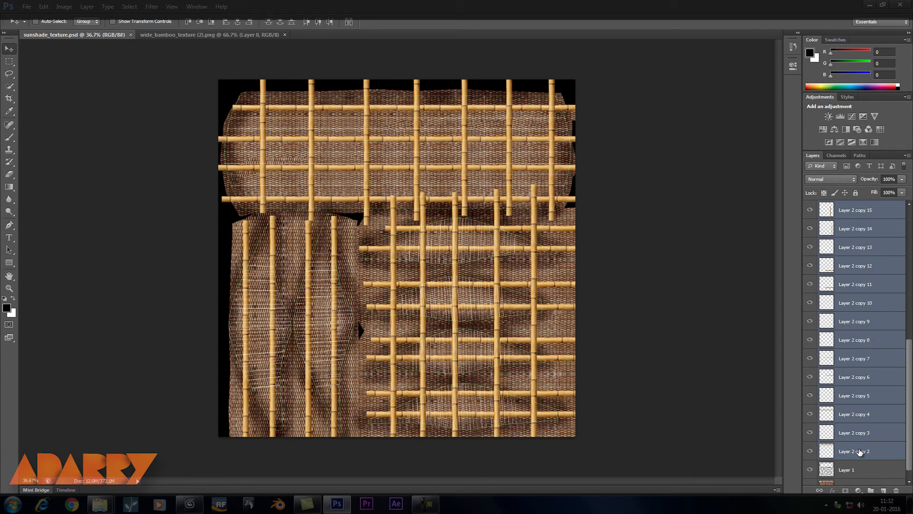
key(ctrl+e)
Add a Hue/Saturation adjustment clipped to the merged bamboo layer and set its saturation to -25.
scroll(464, 145, up, 2)
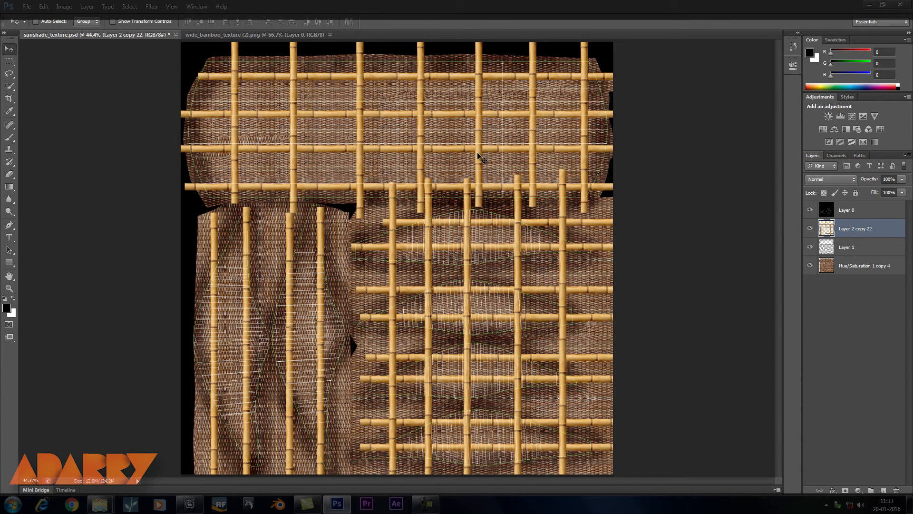
click(858, 490)
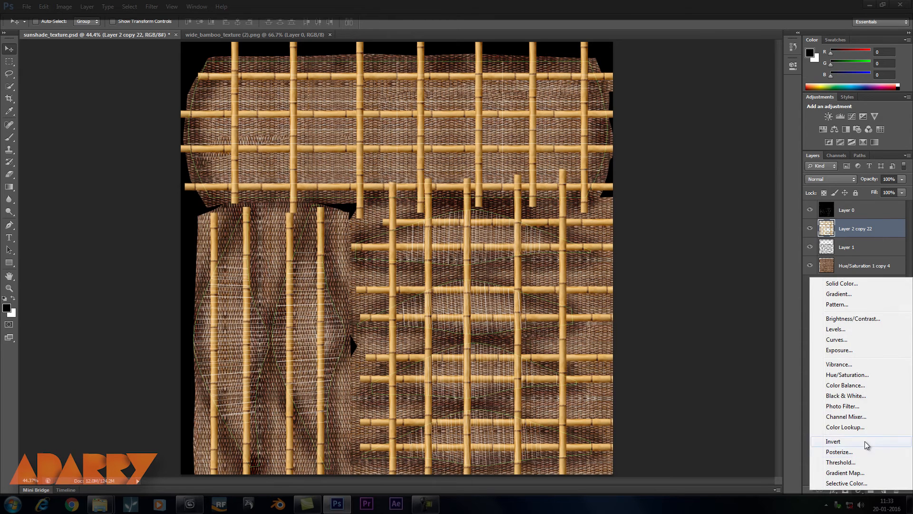
click(847, 375)
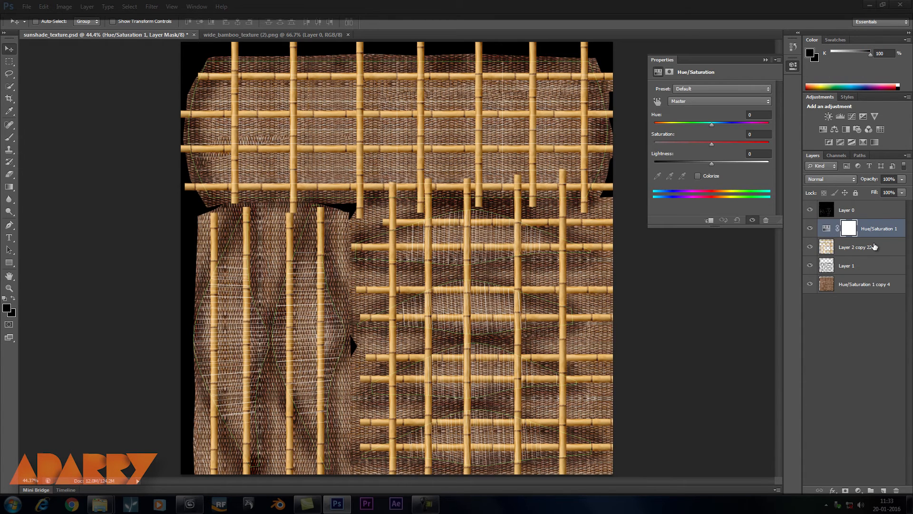
alt+click(876, 235)
drag(711, 145, 713, 144)
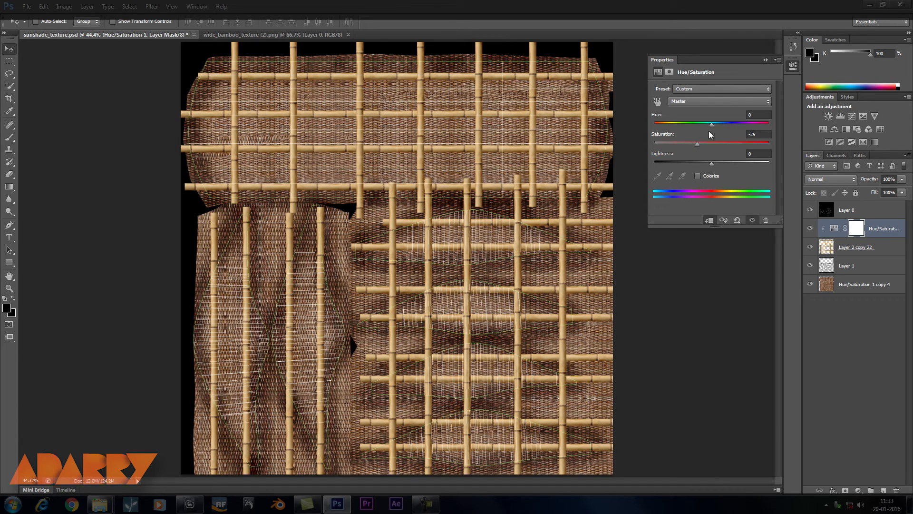
click(763, 59)
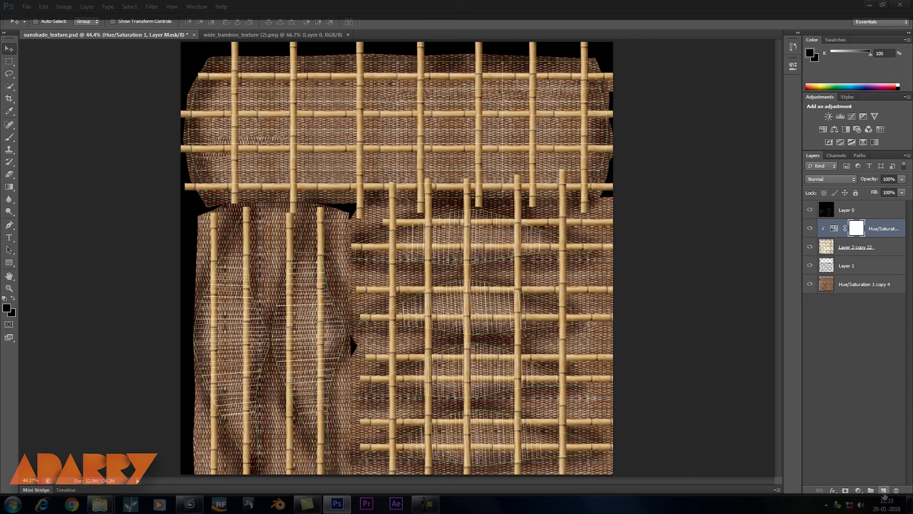
Create a new empty layer and place it directly beneath the merged bamboo layer.
click(883, 491)
drag(865, 232, 869, 275)
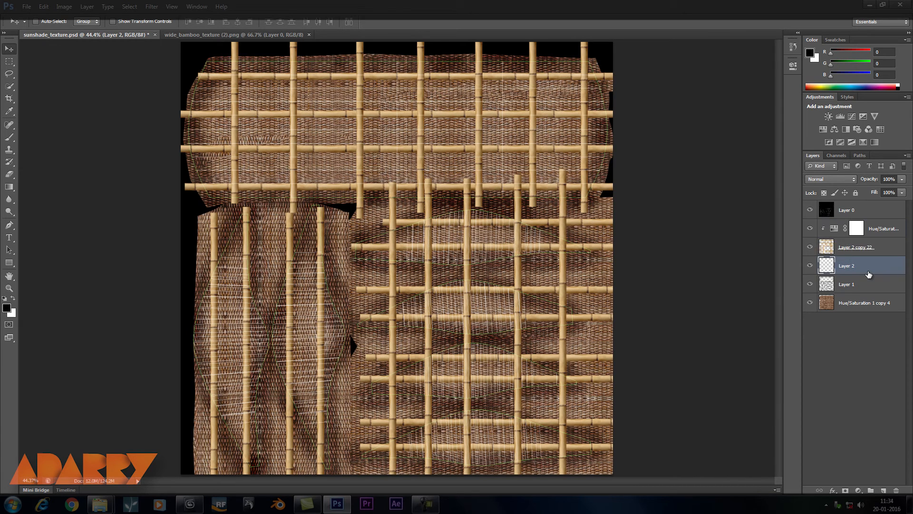
Pick the Brush tool and set the empty Layer 2's blend mode to Overlay.
click(10, 138)
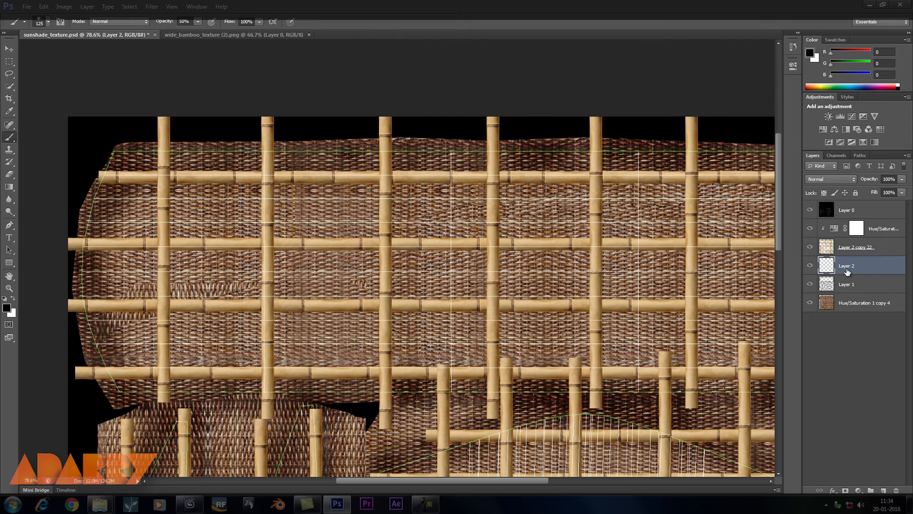
click(852, 180)
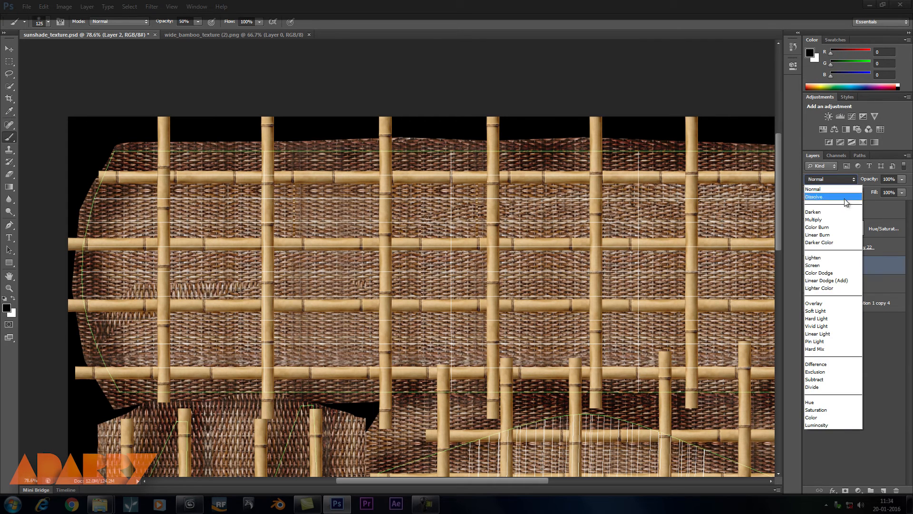
click(823, 304)
Paint black shadows at 50% opacity along the bamboo poles of the upper wicker panel, with brush sizes 100 and 80.
key(bracketleft)
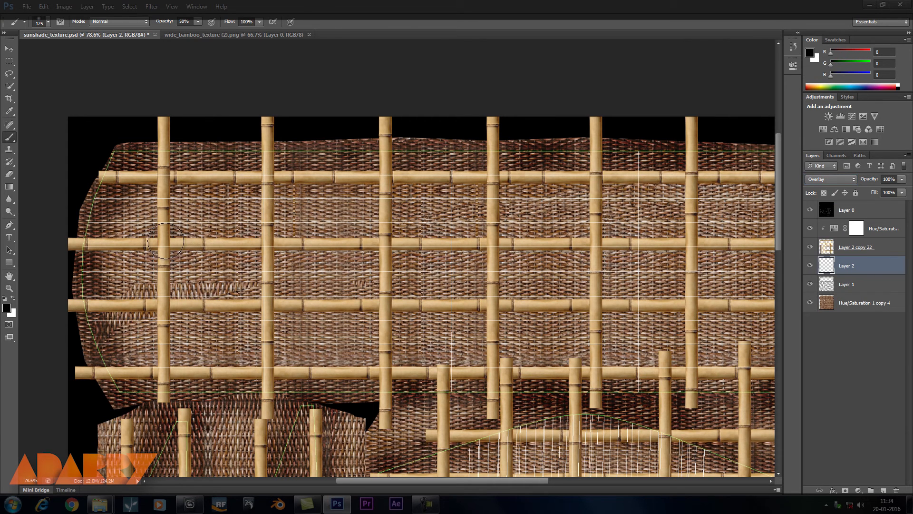
mouse_move(109, 246)
mouse_down()
mouse_move(232, 237)
mouse_move(333, 243)
mouse_up()
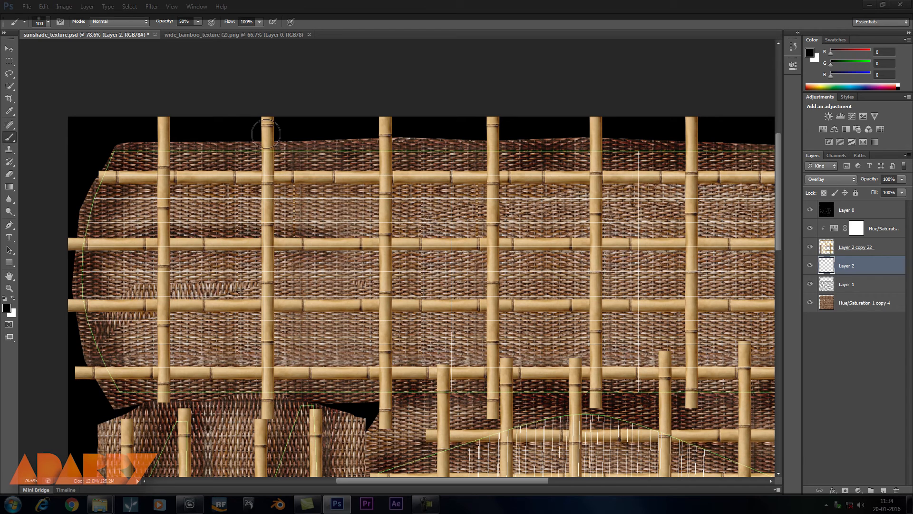
drag(267, 132, 270, 352)
drag(144, 365, 339, 351)
drag(258, 304, 509, 303)
key(bracketleft)
key(bracketleft)
drag(371, 179, 502, 177)
mouse_move(481, 186)
mouse_down()
mouse_move(485, 308)
mouse_move(499, 372)
mouse_up()
drag(308, 244, 612, 247)
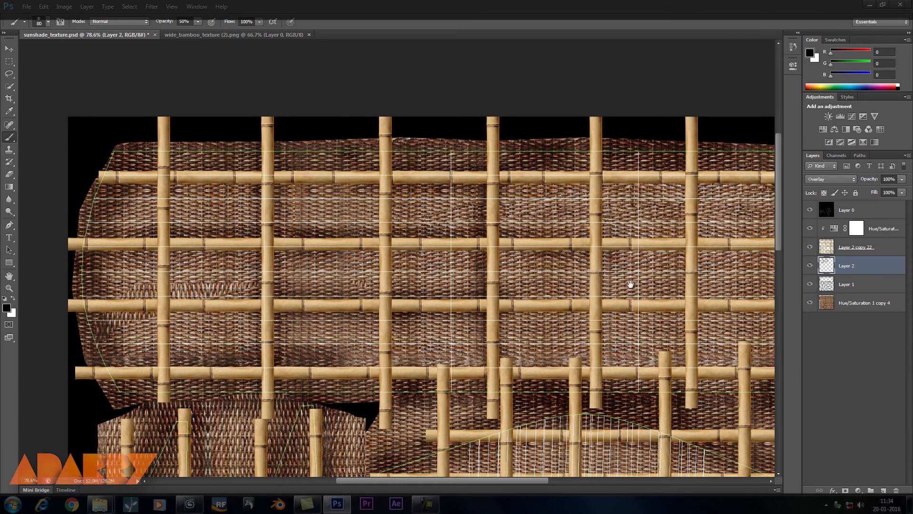
drag(631, 284, 414, 315)
drag(402, 280, 597, 279)
drag(559, 210, 564, 403)
drag(470, 203, 477, 405)
drag(395, 403, 597, 405)
drag(385, 290, 490, 271)
drag(482, 189, 485, 374)
drag(491, 309, 609, 284)
drag(349, 353, 547, 346)
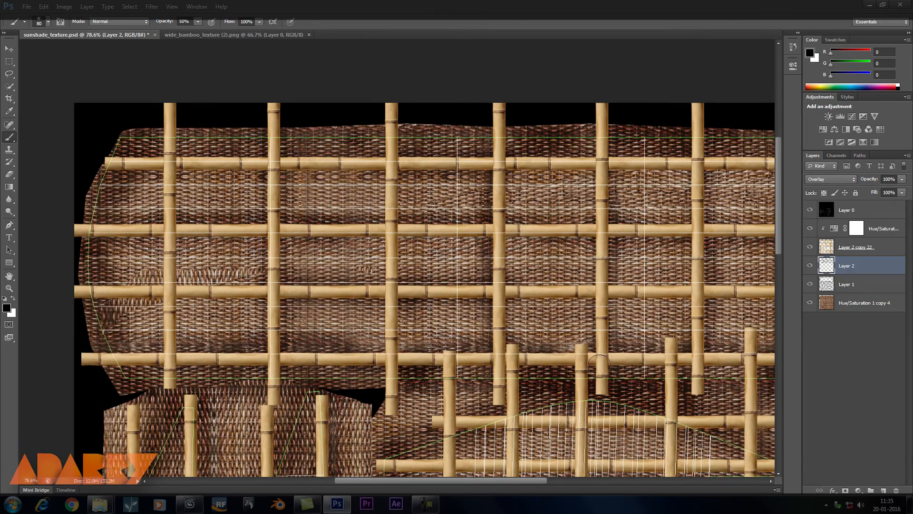
Paint black shadows with the size 80 brush along the horizontal and vertical poles of the lower-right wicker panel.
drag(600, 370, 584, 308)
mouse_move(375, 116)
mouse_down()
mouse_move(377, 292)
mouse_move(327, 87)
mouse_up()
drag(378, 151, 383, 248)
drag(339, 186, 668, 192)
drag(402, 152, 672, 157)
drag(599, 138, 611, 218)
drag(517, 148, 510, 232)
drag(443, 147, 450, 235)
drag(451, 235, 420, 150)
drag(421, 190, 552, 189)
drag(306, 240, 644, 237)
drag(574, 193, 579, 268)
drag(480, 184, 483, 267)
drag(414, 195, 412, 273)
mouse_move(415, 322)
mouse_down()
mouse_move(408, 242)
mouse_move(564, 231)
mouse_up()
drag(307, 269, 642, 268)
drag(561, 213, 566, 296)
drag(481, 214, 470, 307)
drag(414, 227, 413, 309)
mouse_move(410, 340)
mouse_down()
mouse_move(368, 235)
mouse_move(543, 237)
mouse_up()
drag(270, 282, 590, 274)
mouse_move(598, 254)
mouse_down()
mouse_move(612, 281)
mouse_move(608, 308)
mouse_up()
drag(521, 252, 519, 315)
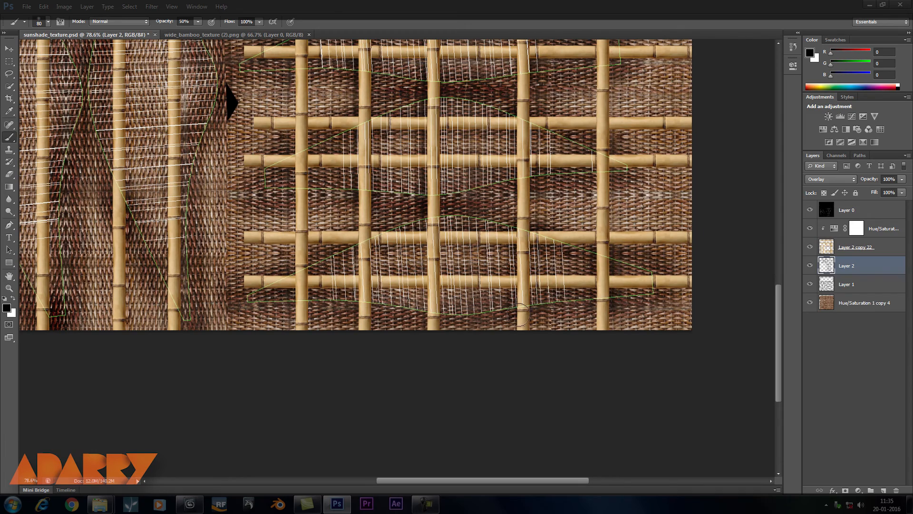
drag(439, 226, 441, 314)
drag(356, 253, 358, 320)
drag(300, 249, 474, 265)
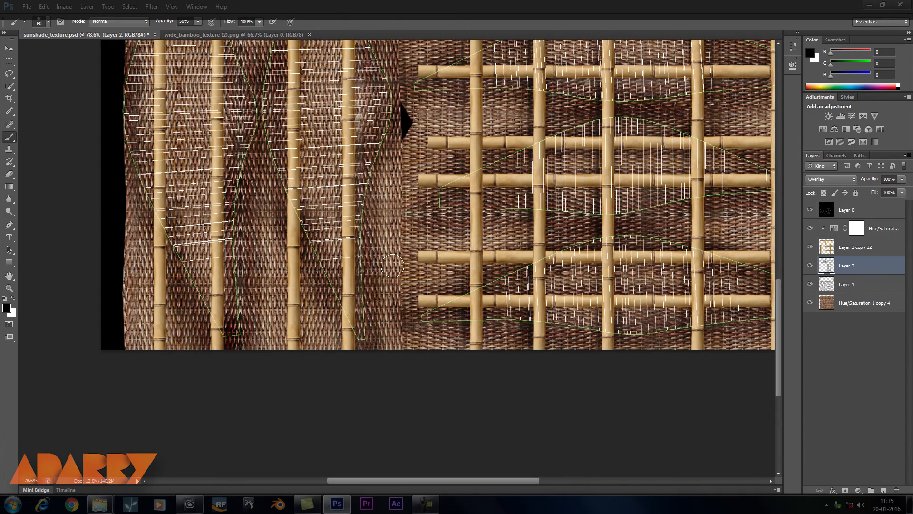
Paint black shadows along the four vertical bamboo poles of the lower-left wicker panel.
drag(484, 209, 553, 458)
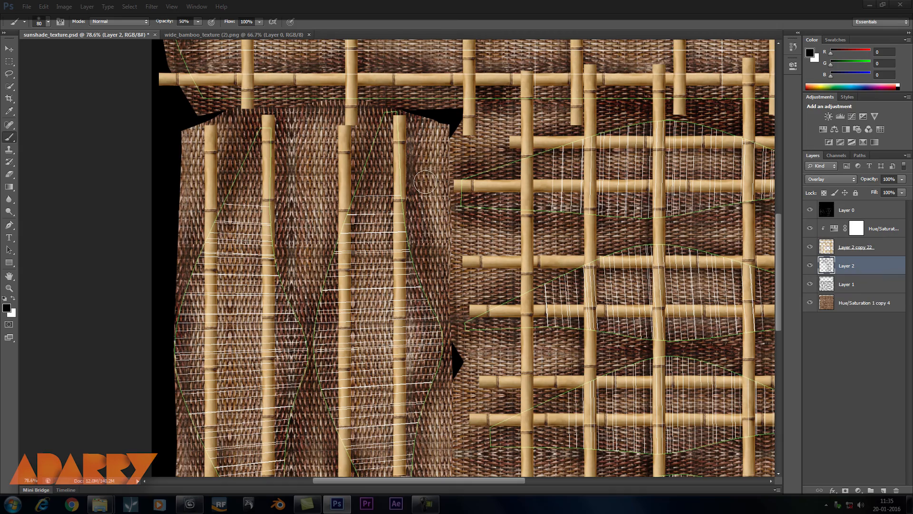
drag(262, 117, 265, 309)
drag(267, 309, 295, 161)
drag(290, 141, 300, 423)
drag(326, 261, 349, 380)
mouse_move(260, 102)
mouse_down()
mouse_move(255, 341)
mouse_move(304, 243)
mouse_up()
drag(273, 189, 270, 462)
drag(352, 205, 343, 290)
drag(393, 107, 391, 332)
drag(413, 319, 411, 205)
drag(392, 211, 387, 438)
drag(419, 247, 348, 395)
drag(377, 128, 381, 335)
mouse_move(412, 326)
mouse_down()
mouse_move(409, 224)
mouse_move(380, 369)
mouse_move(420, 233)
mouse_move(382, 367)
mouse_up()
Hide the wireframe Layer 0, save the texture and switch to 3ds Max to inspect the shadowed bamboo on the houseboat.
key(ctrl+0)
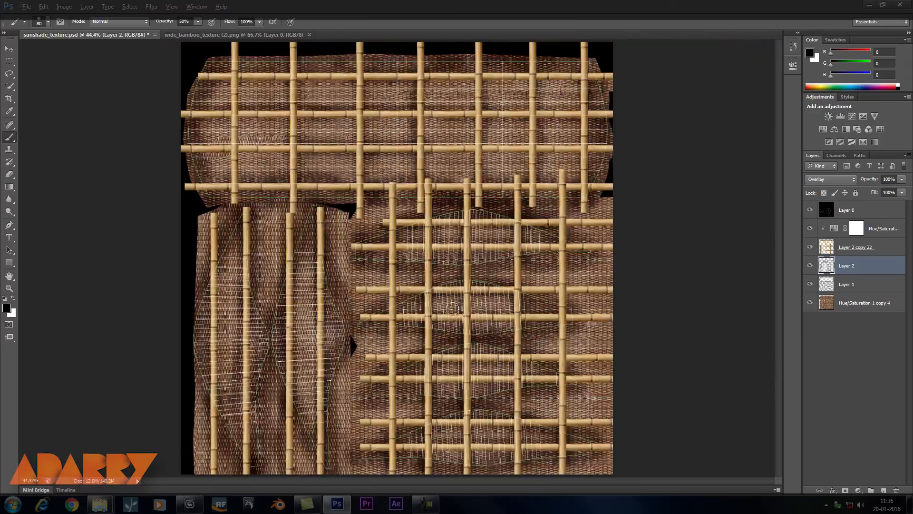
click(810, 210)
key(ctrl+s)
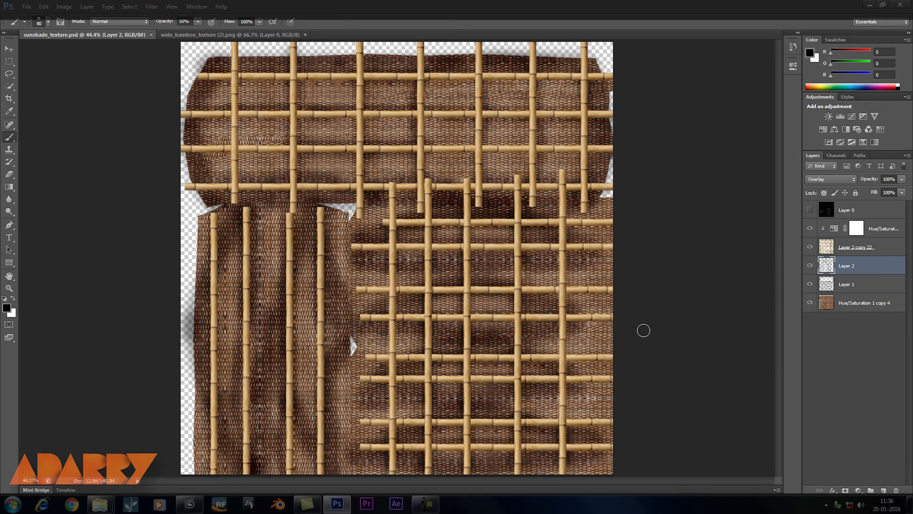
click(199, 504)
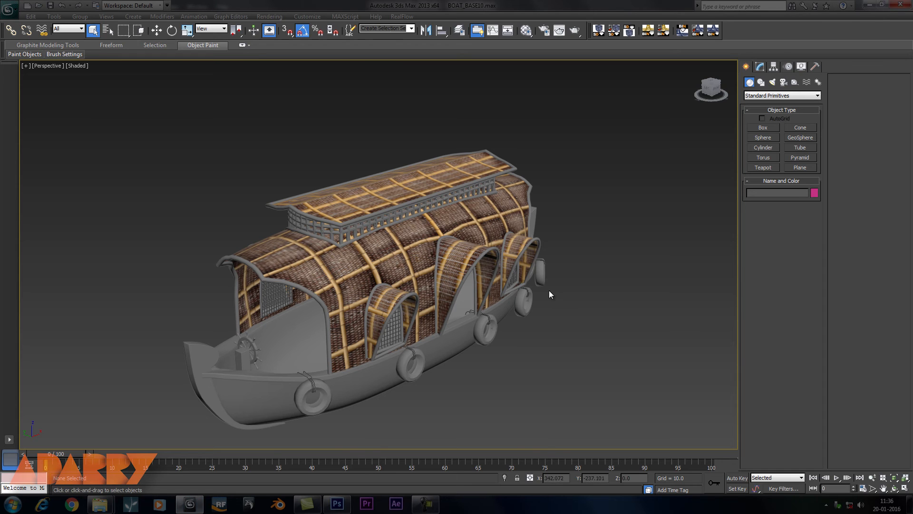
drag(602, 289, 593, 308)
Switch to Photoshop, copy the pole from wide_bamboo_texture (2).png into the sunshade texture and scale it across the upper part of the lower-left panel.
key(alt+Tab)
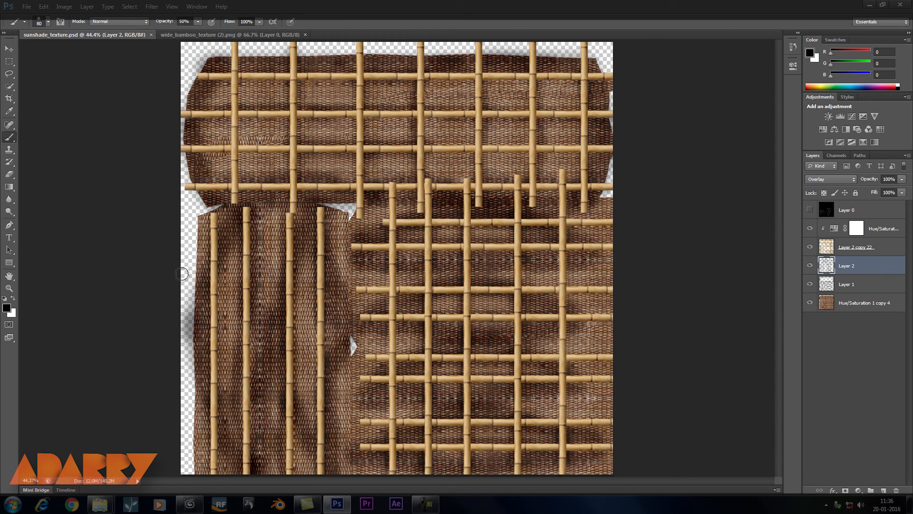
click(221, 39)
key(v)
drag(395, 146, 251, 248)
key(ctrl+t)
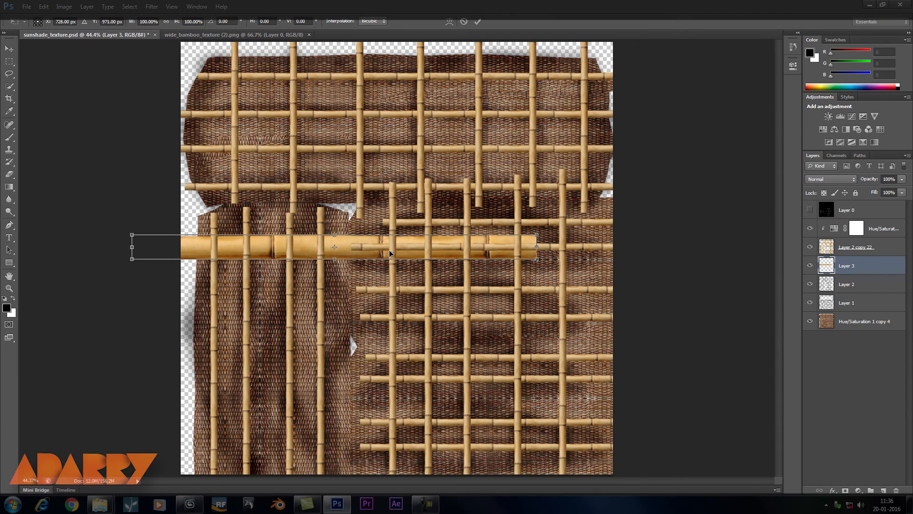
drag(538, 235, 337, 246)
key(Return)
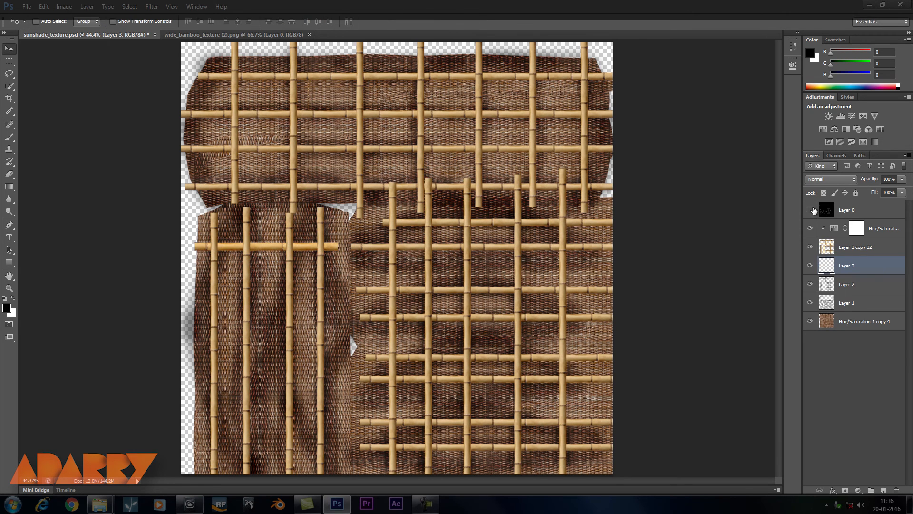
Show the wireframe Layer 0 and shorten the new horizontal pole to about 22.5 cm.
click(811, 210)
key(ctrl+y)
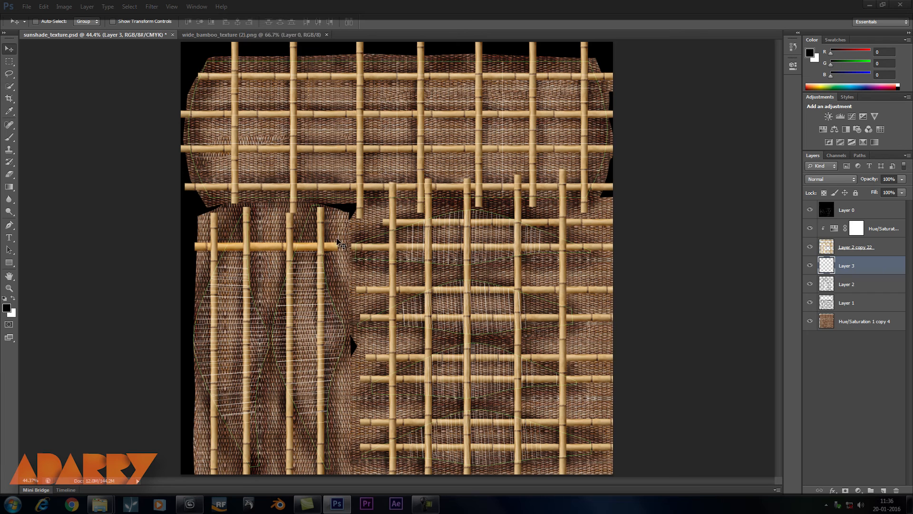
key(ctrl+t)
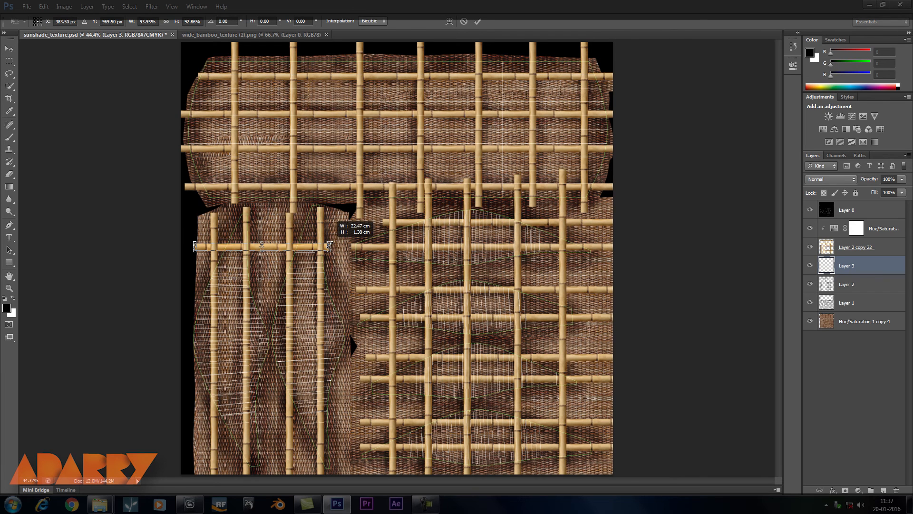
key(Return)
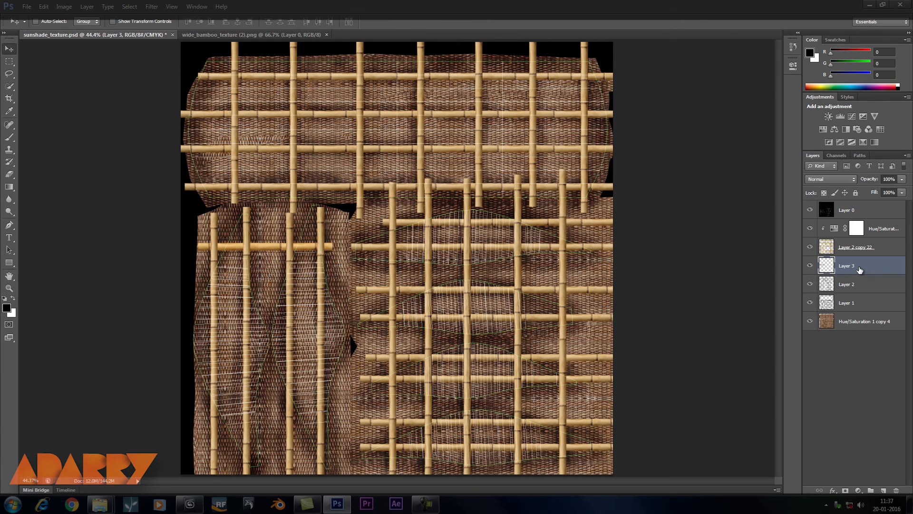
Place five copies of the horizontal pole down the lower-left panel, widening the second copy and the ones below to span it.
click(812, 230)
drag(271, 246, 266, 333)
key(ctrl+t)
drag(333, 329, 349, 329)
drag(192, 330, 185, 330)
key(Return)
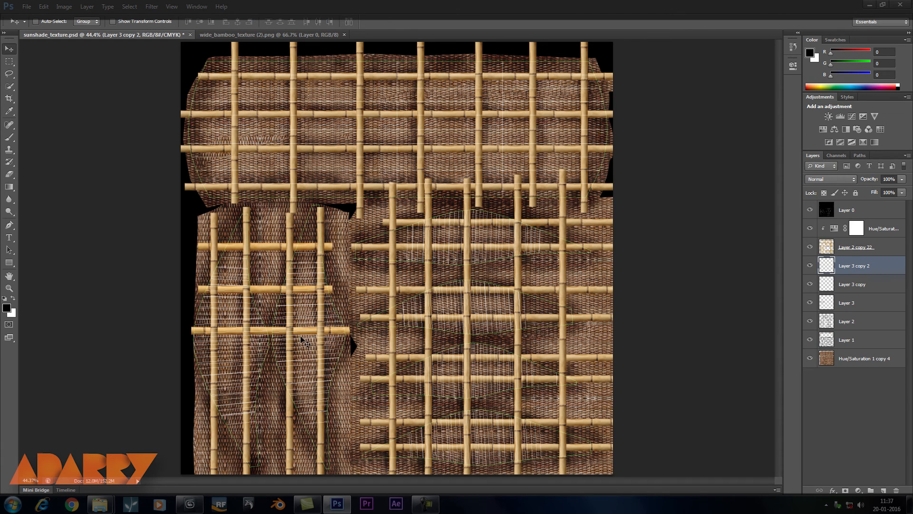
drag(280, 333, 274, 452)
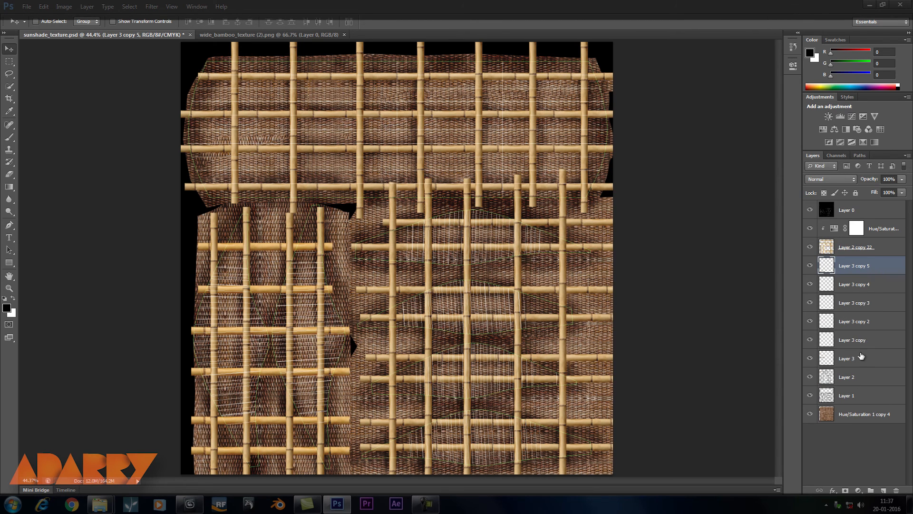
Merge the bamboo layers from Layer 2 copy 22 down to Layer 3 copy into one.
click(858, 357)
shift+click(862, 269)
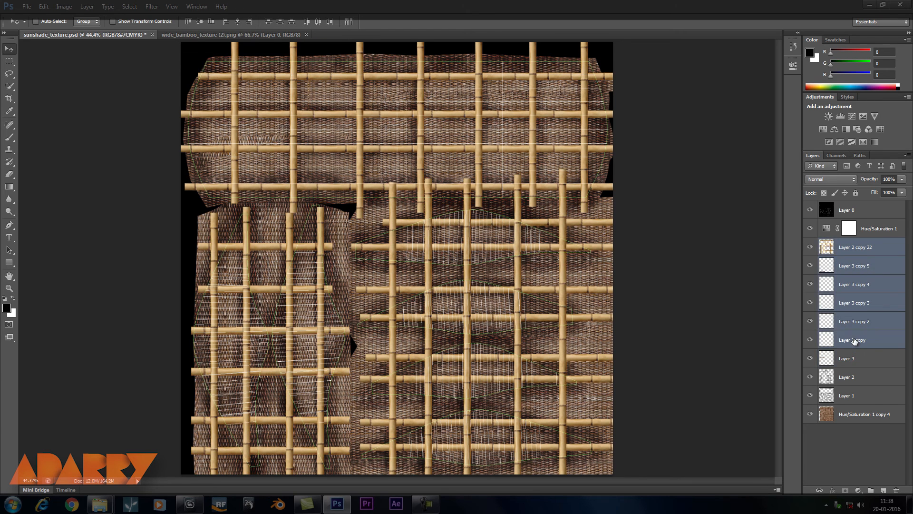
key(ctrl+e)
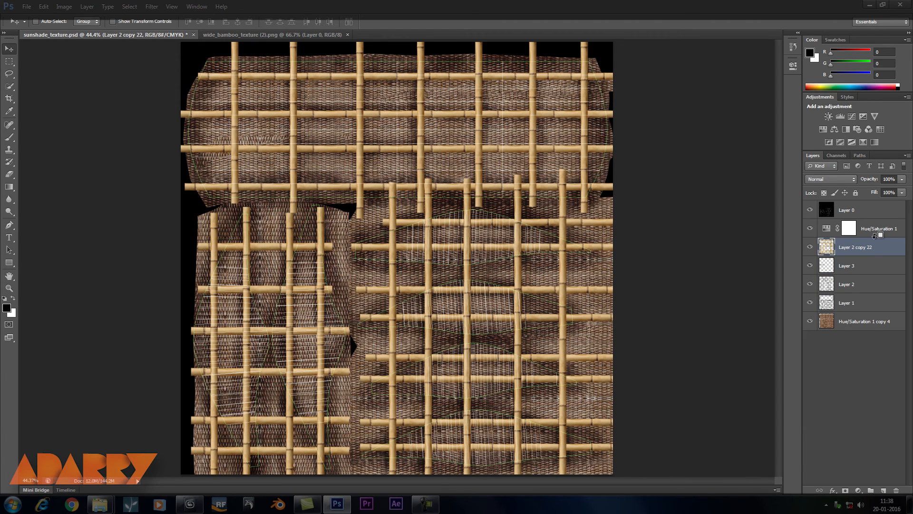
Switch to 3ds Max and examine the bamboo grid on the houseboat's roof, sides and window arches from several angles.
click(189, 504)
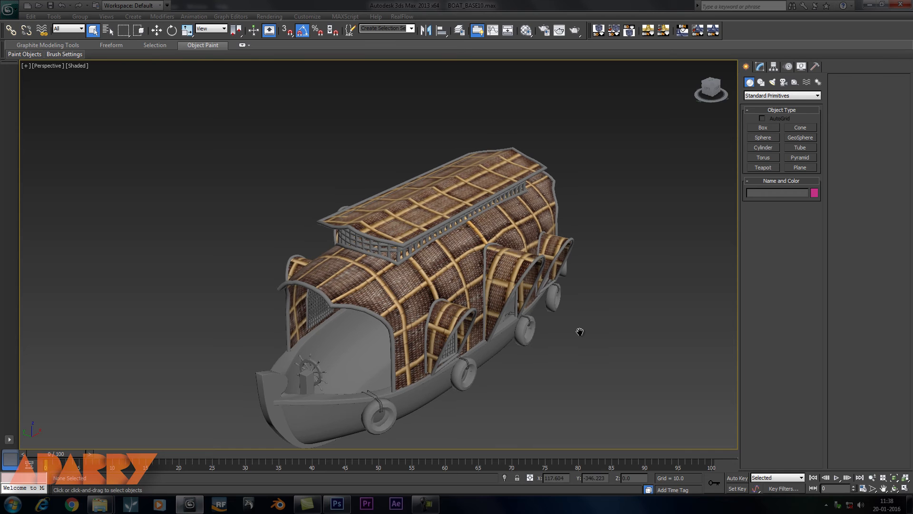
mouse_move(598, 342)
mouse_down()
mouse_move(601, 354)
mouse_move(587, 352)
mouse_up()
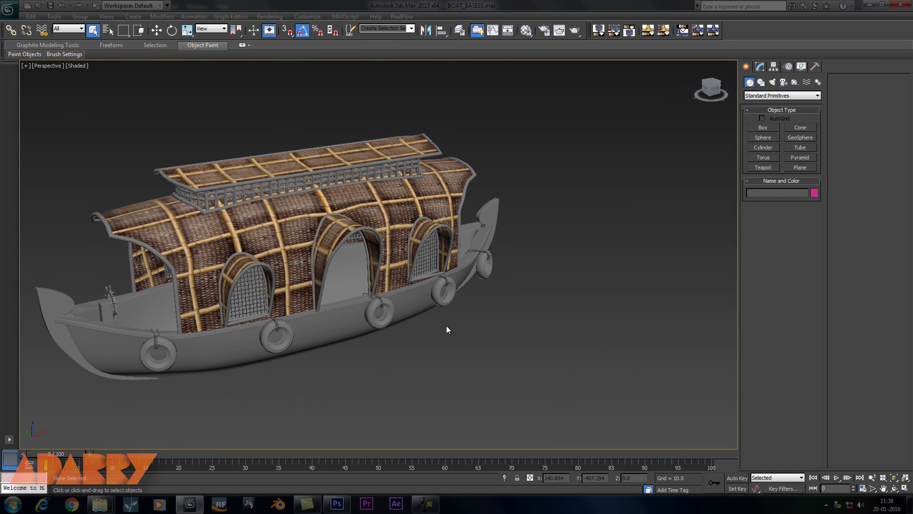
scroll(438, 322, up, 5)
drag(438, 323, 441, 333)
scroll(442, 333, down, 4)
scroll(484, 348, down, 6)
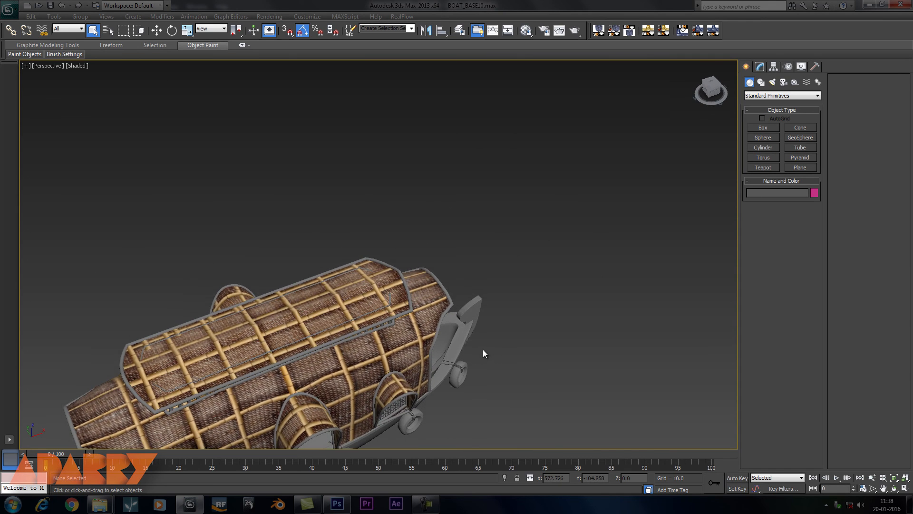
drag(477, 341, 533, 344)
scroll(461, 306, up, 5)
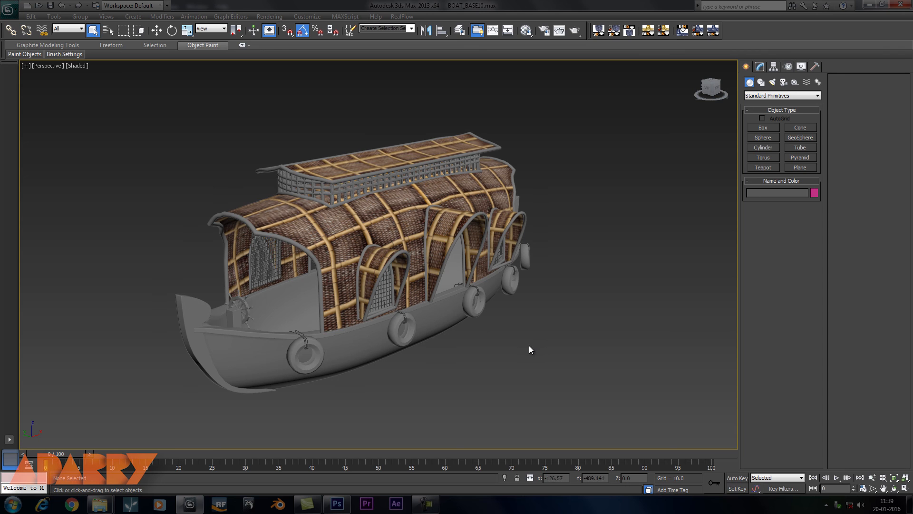